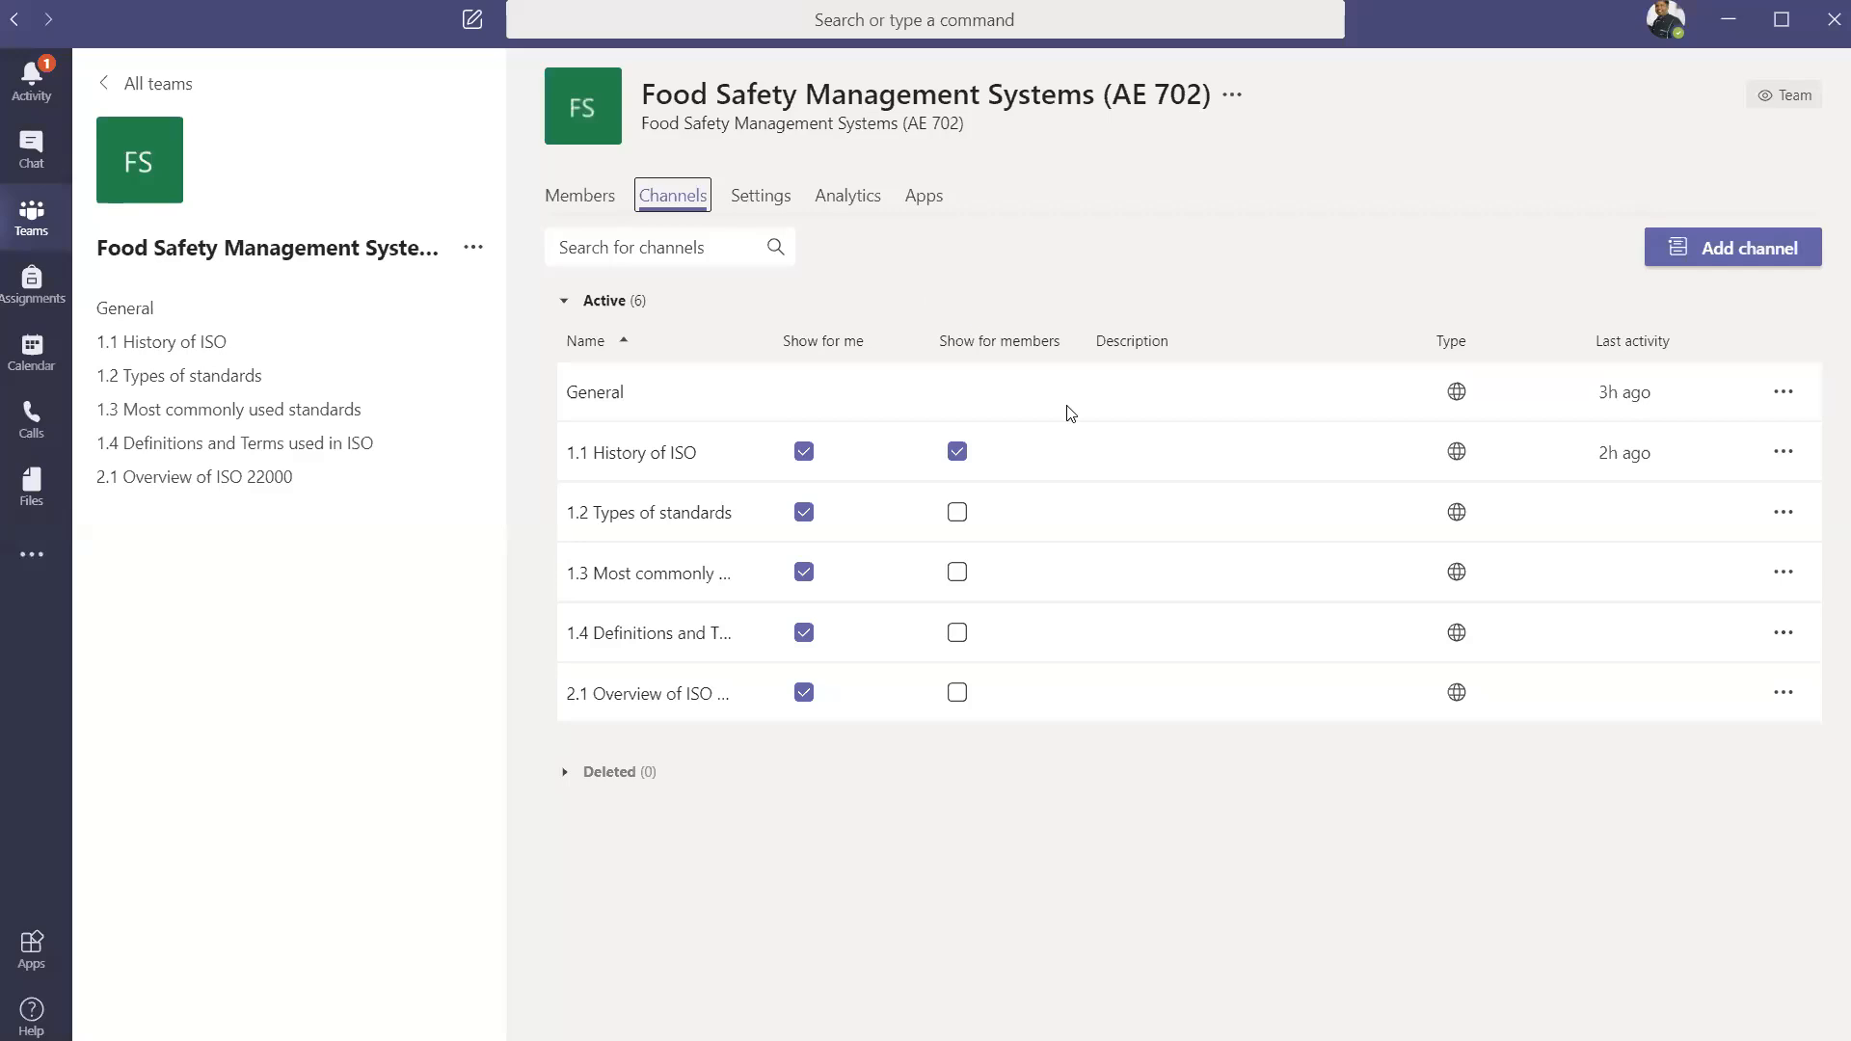
Step: Show the "1.2 Types of standards" channel for the team's members
{"action": "left_click", "coordinate": [953, 516]}
{"action": "left_click", "coordinate": [1174, 597]}
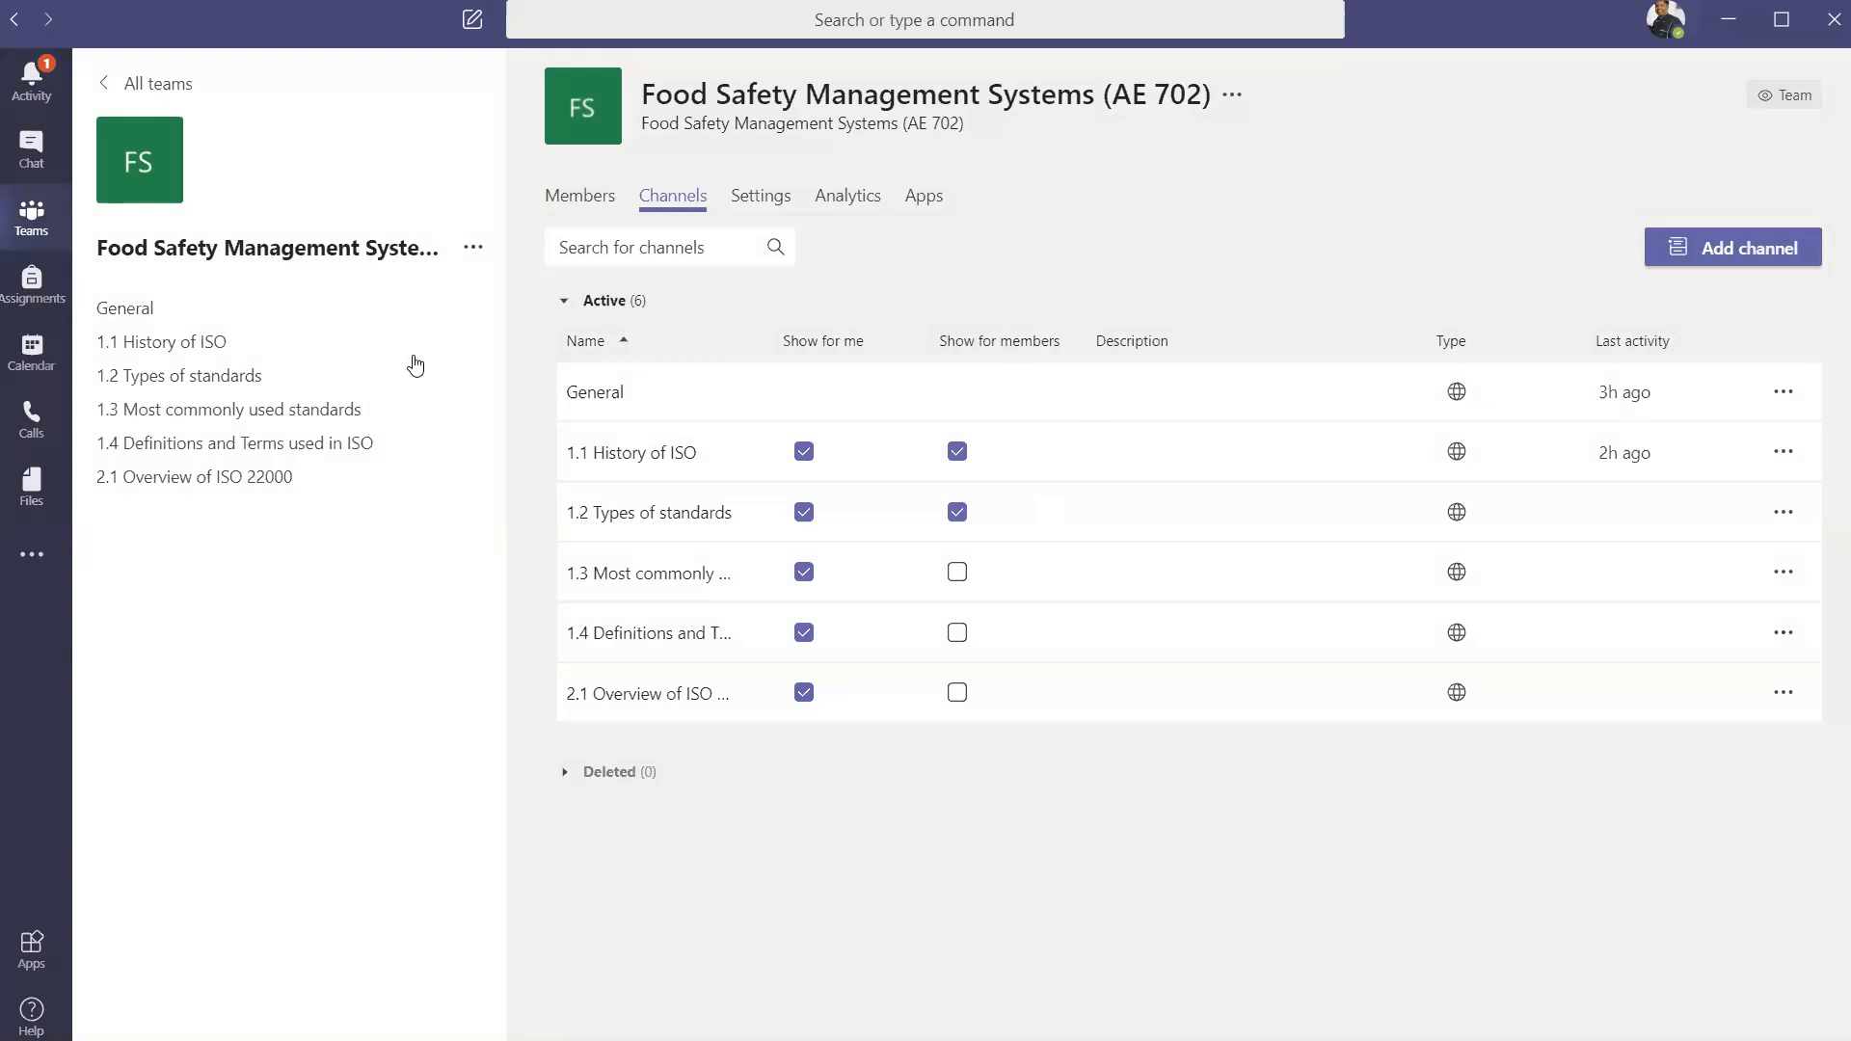
Step: Delete the file FSMS CHAPTER 1.docx from the files of the "1.1 History of ISO" channel
{"action": "left_click", "coordinate": [176, 343]}
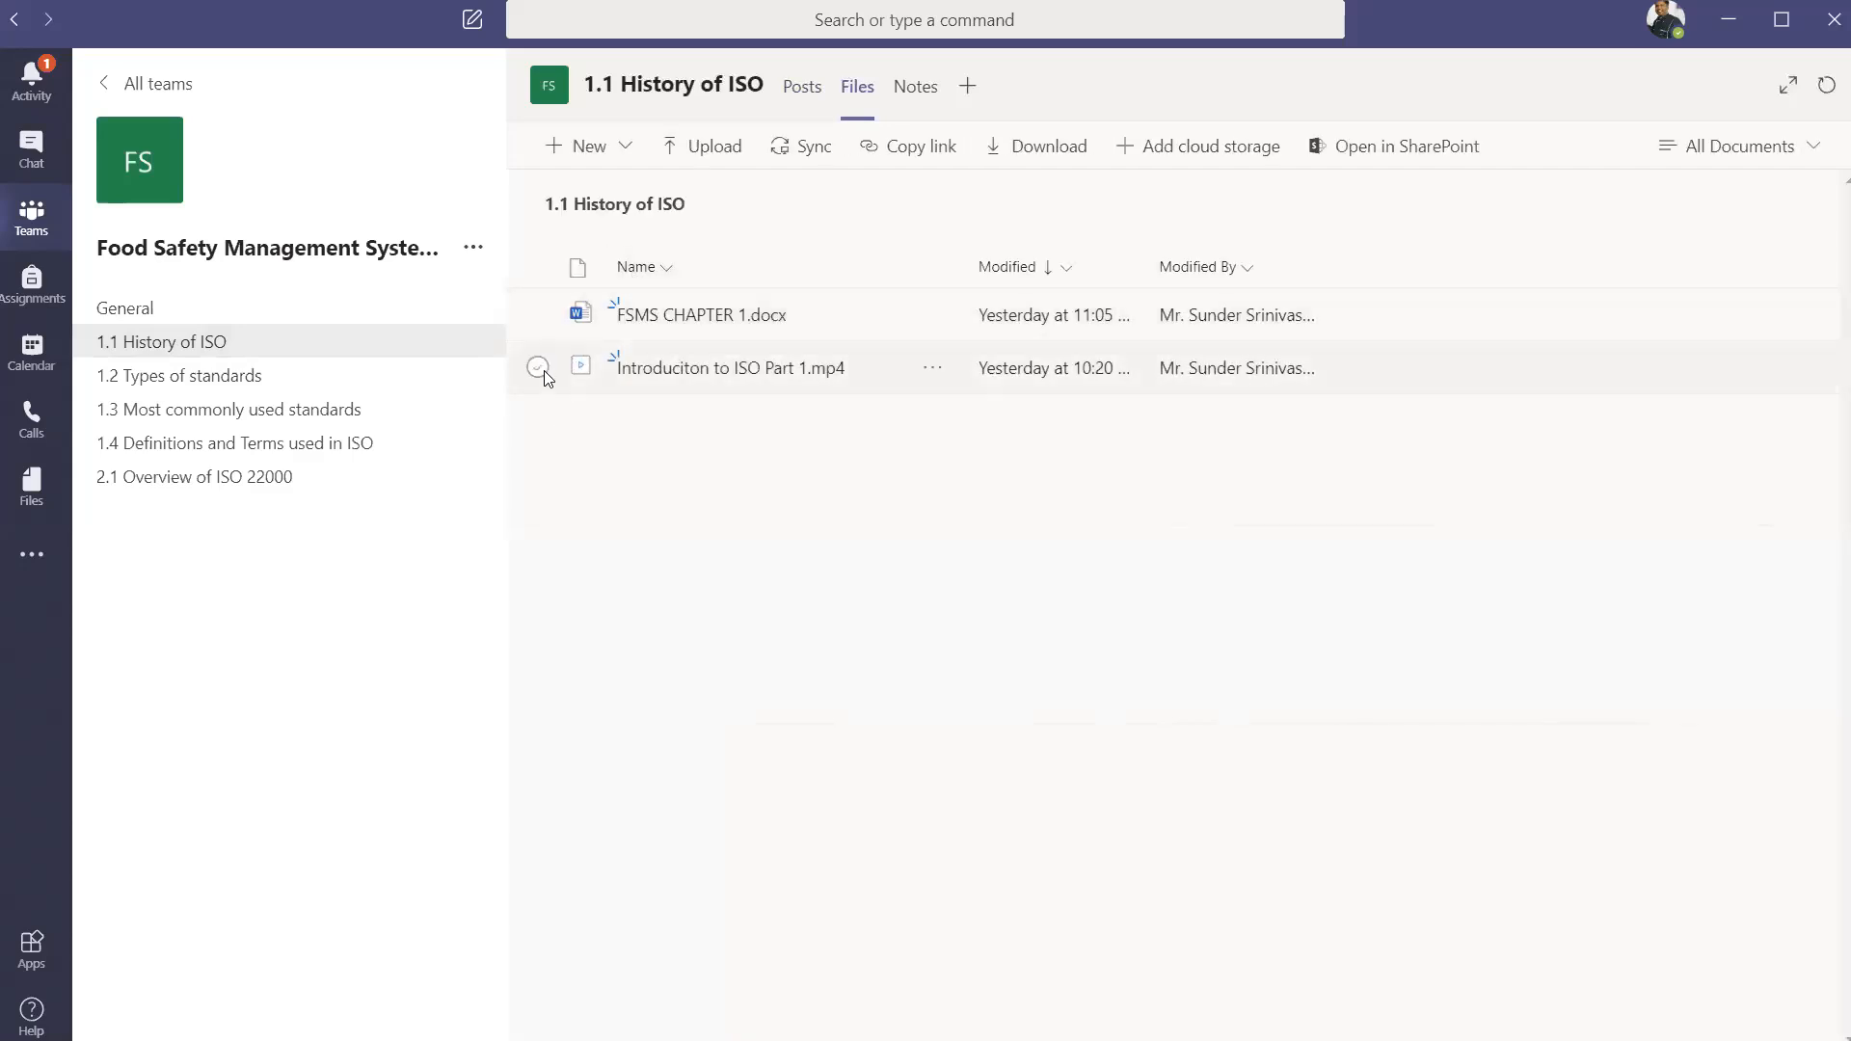
{"action": "left_click", "coordinate": [537, 315]}
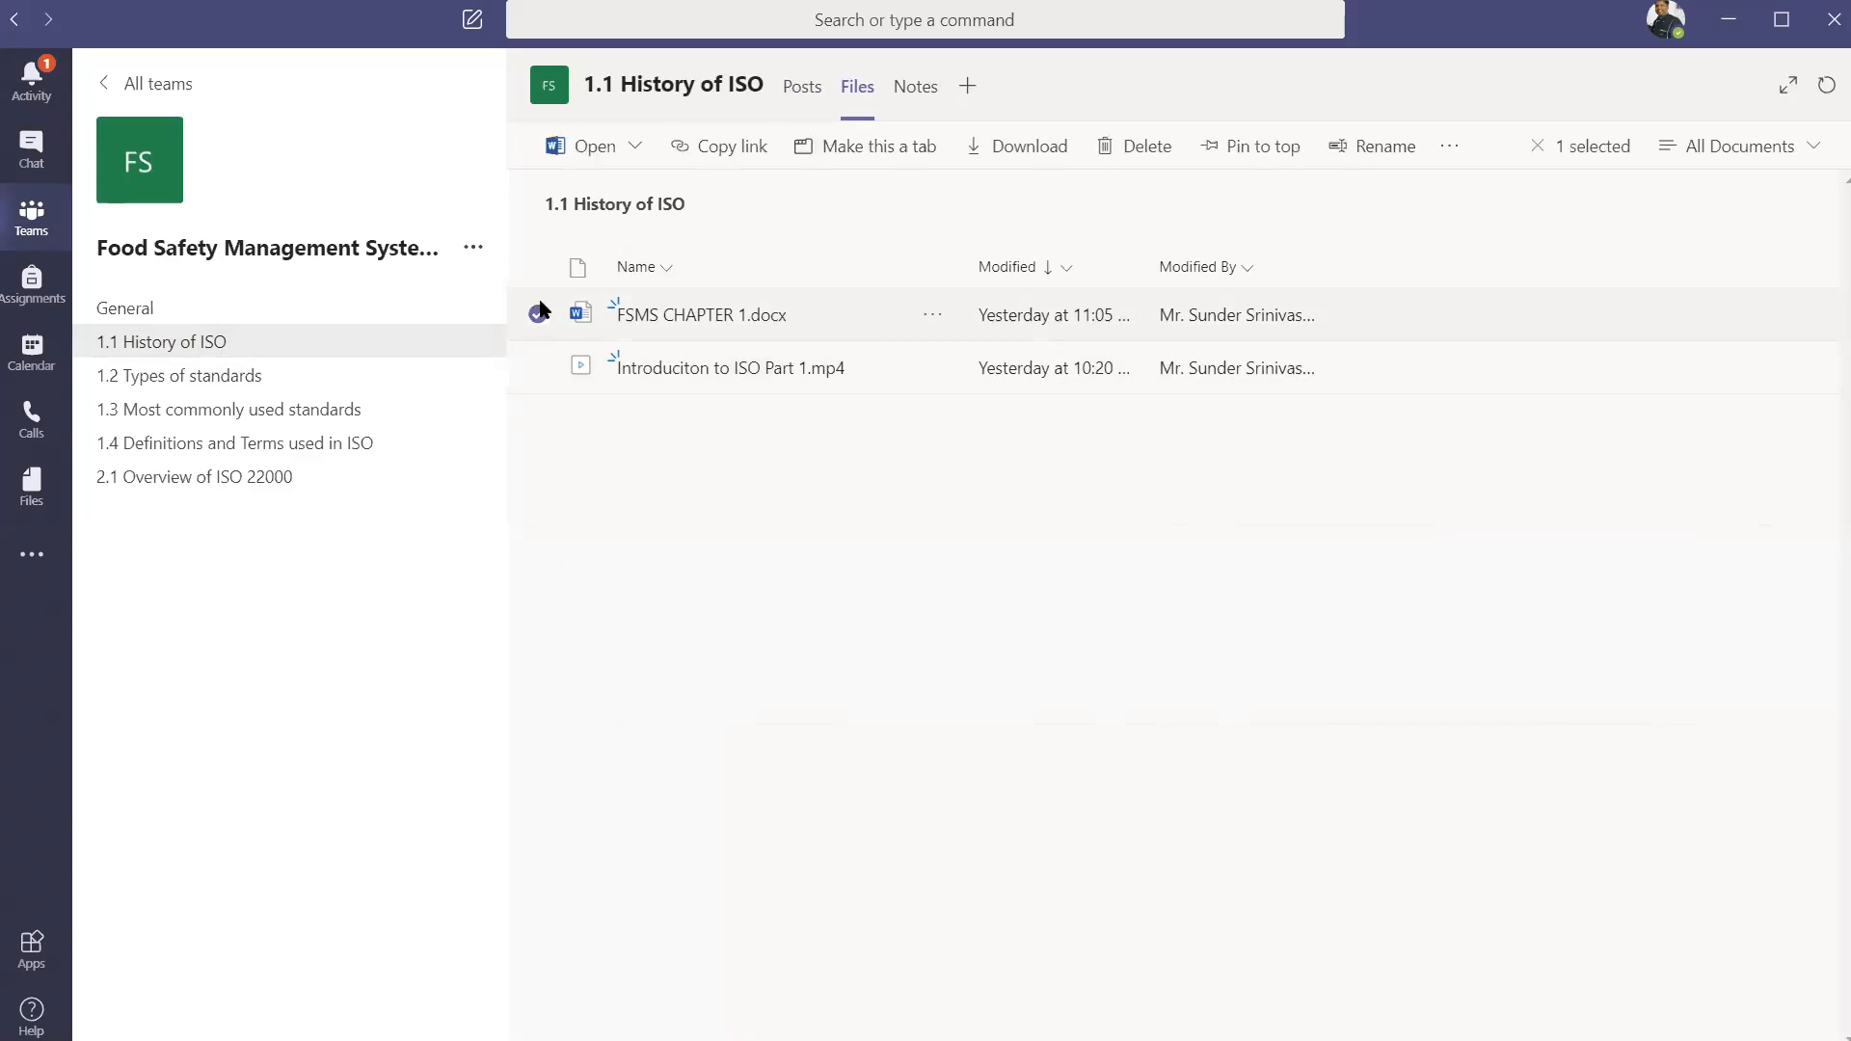
{"action": "left_click", "coordinate": [1132, 149]}
{"action": "left_click", "coordinate": [942, 585]}
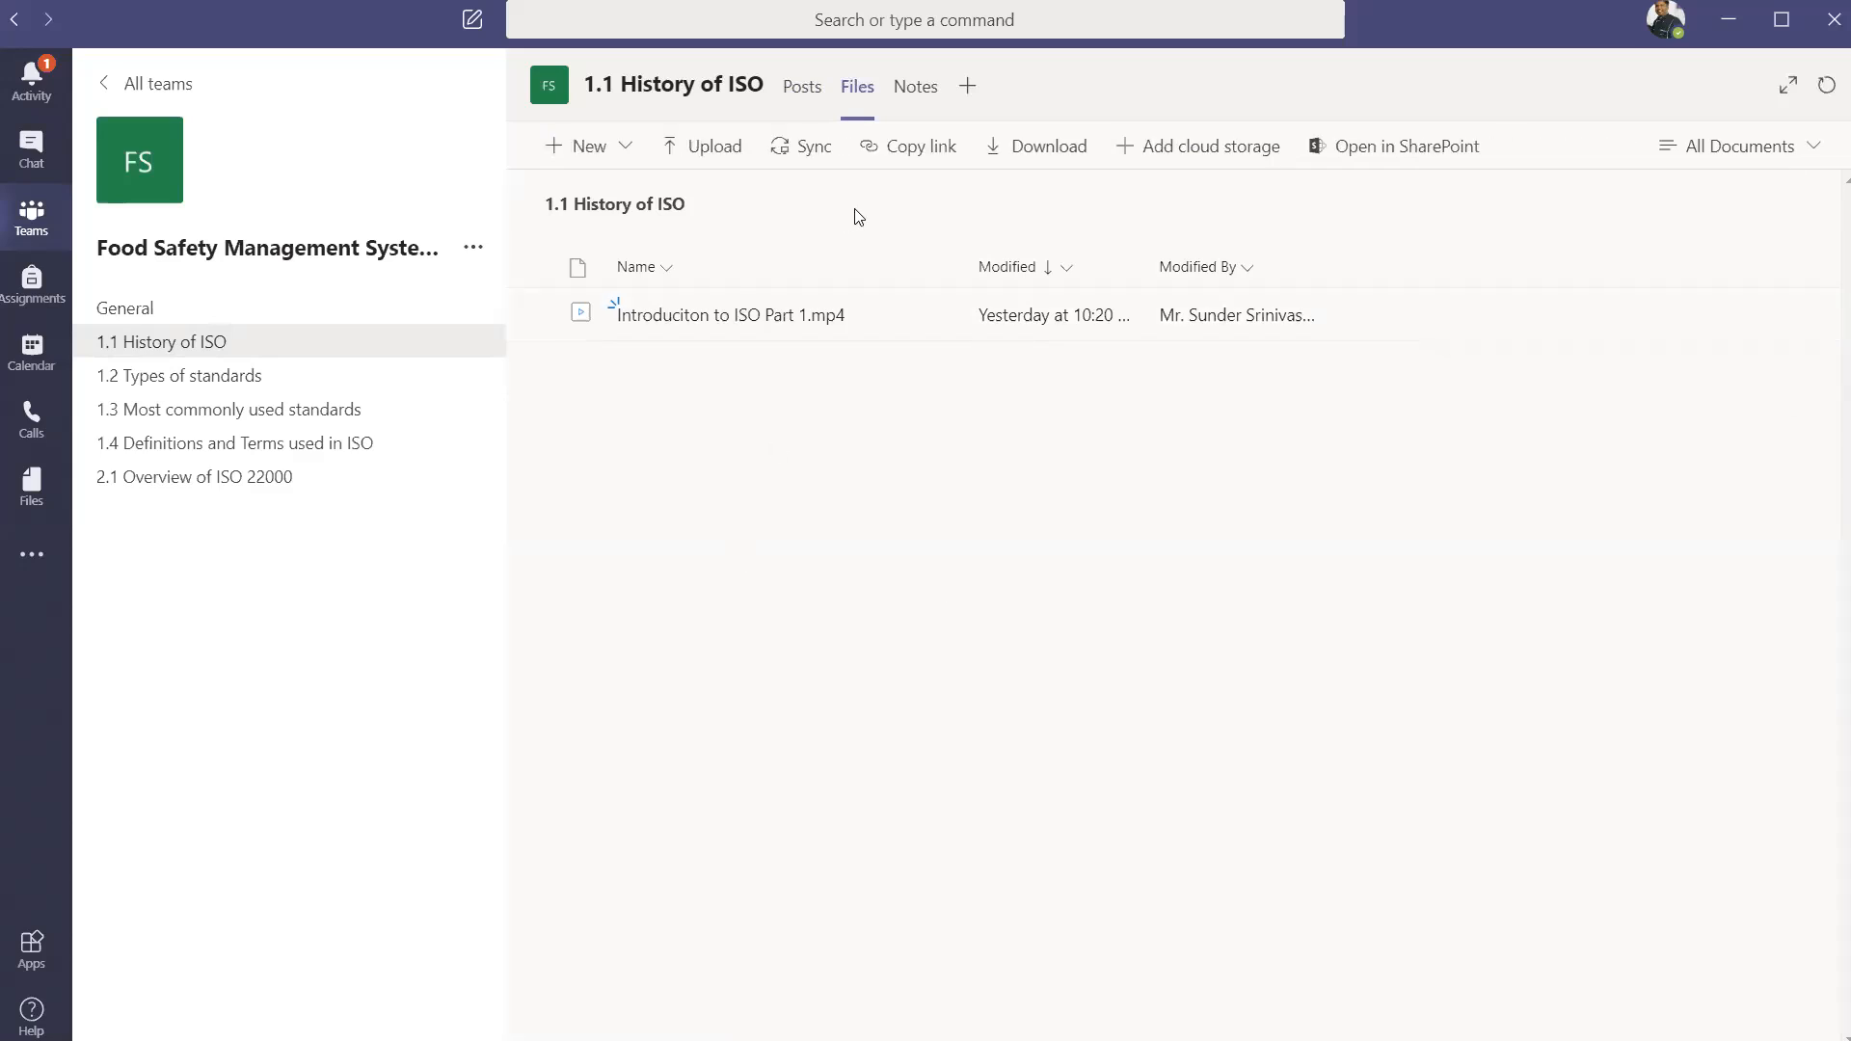
Step: Upload the PDF FSMS CHAPTER 1 from the FSMS folder to the channel's files
{"action": "left_click", "coordinate": [716, 164]}
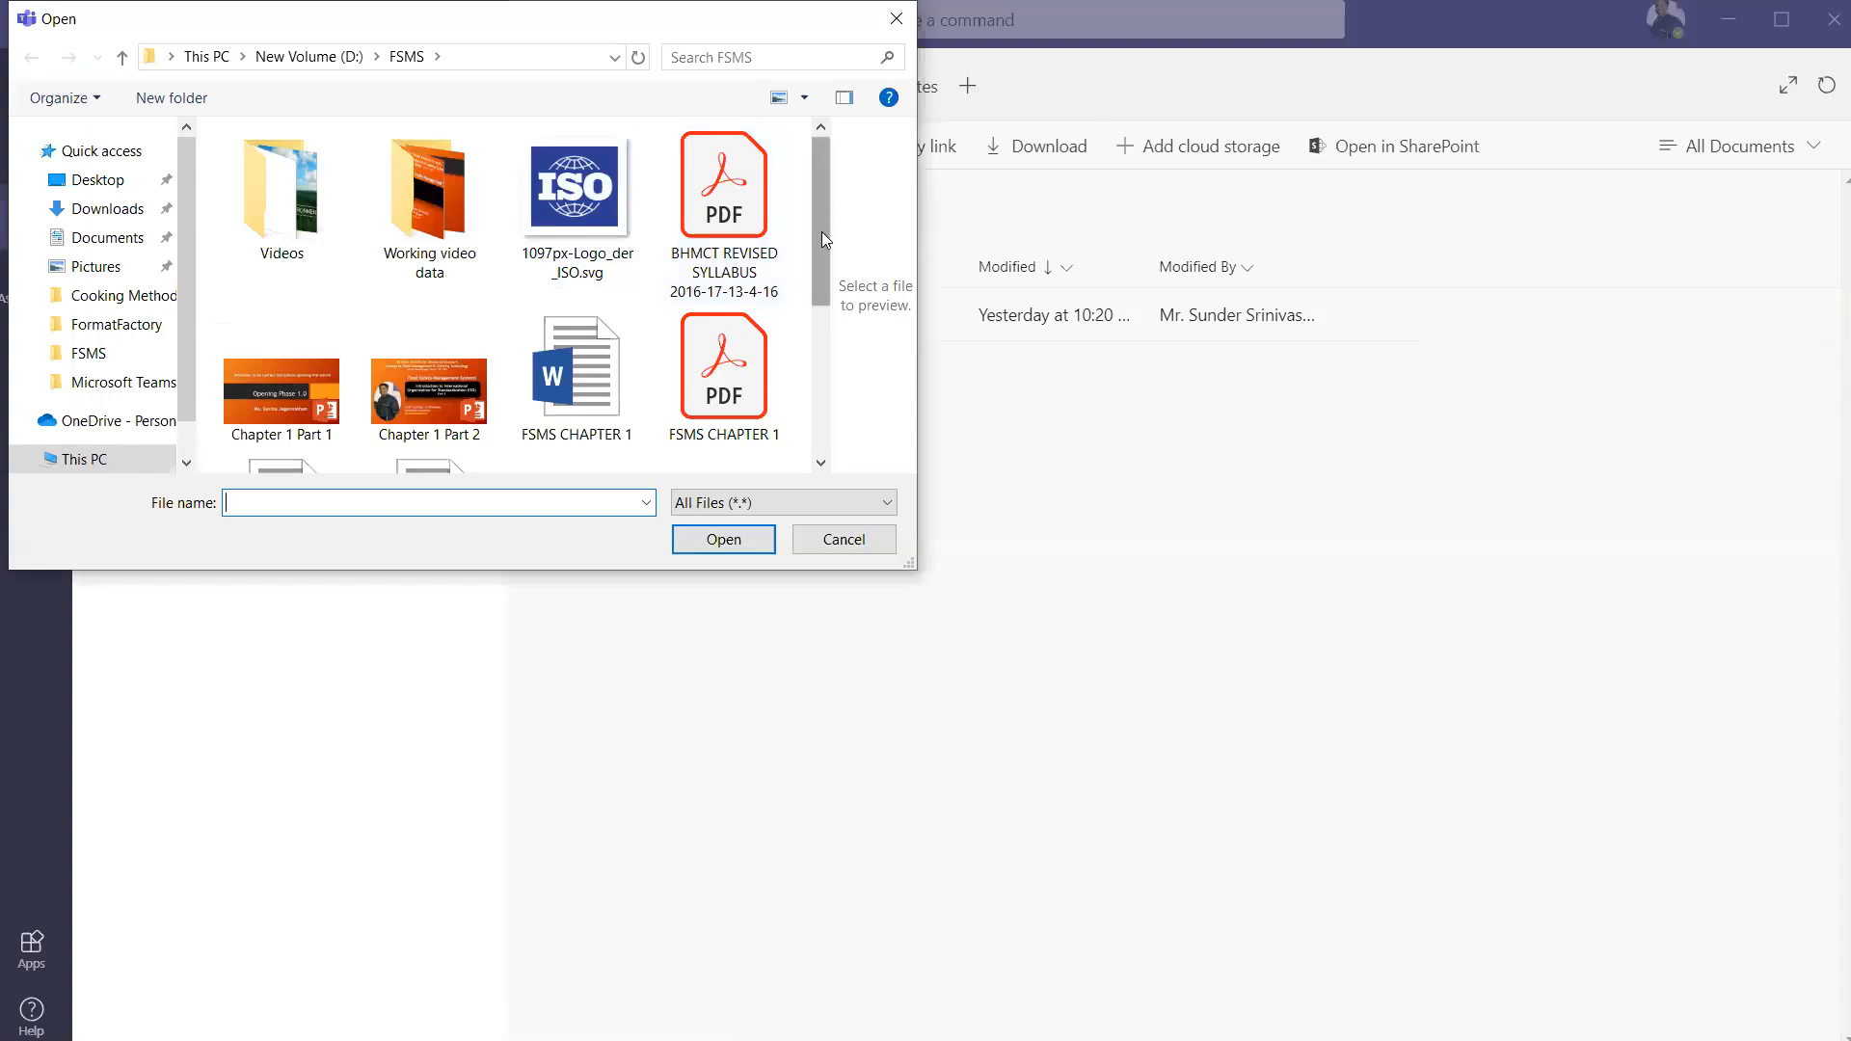
{"action": "scroll", "coordinate": [821, 232], "scroll_direction": "down", "scroll_amount": 1}
{"action": "left_click", "coordinate": [743, 281]}
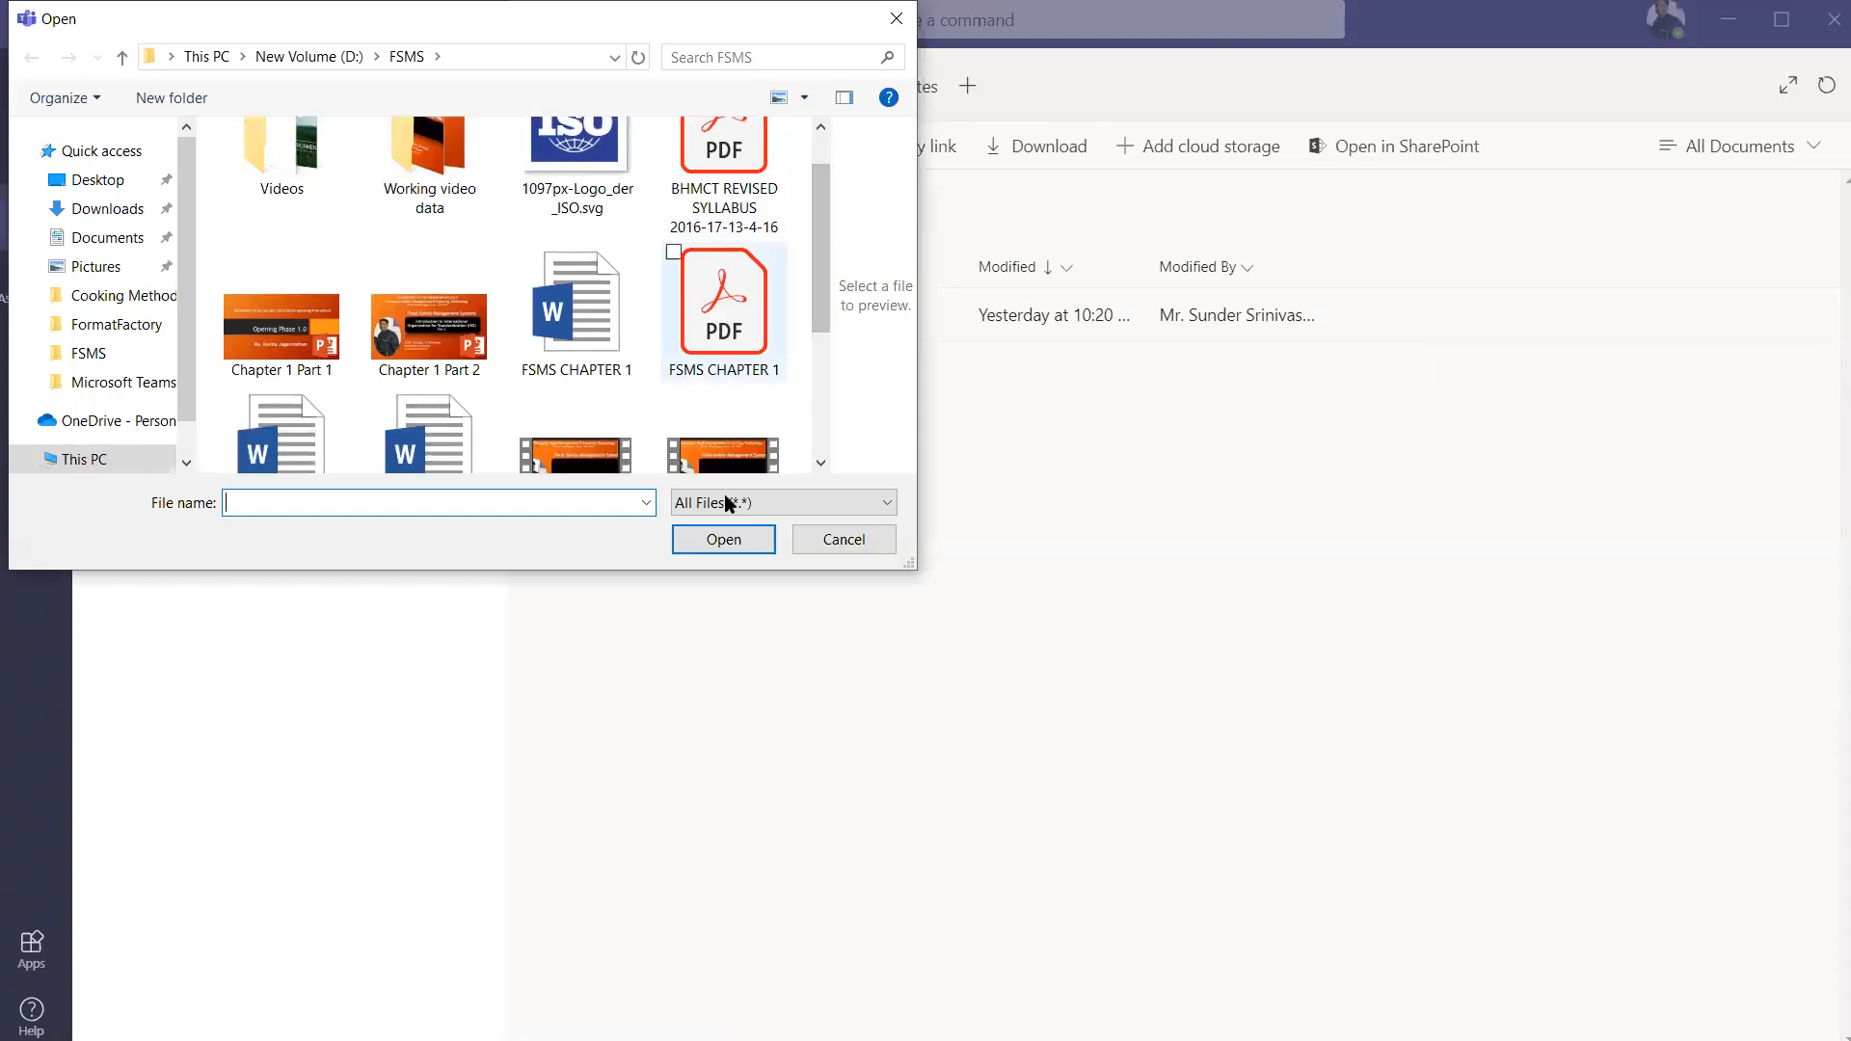
{"action": "left_click", "coordinate": [724, 540]}
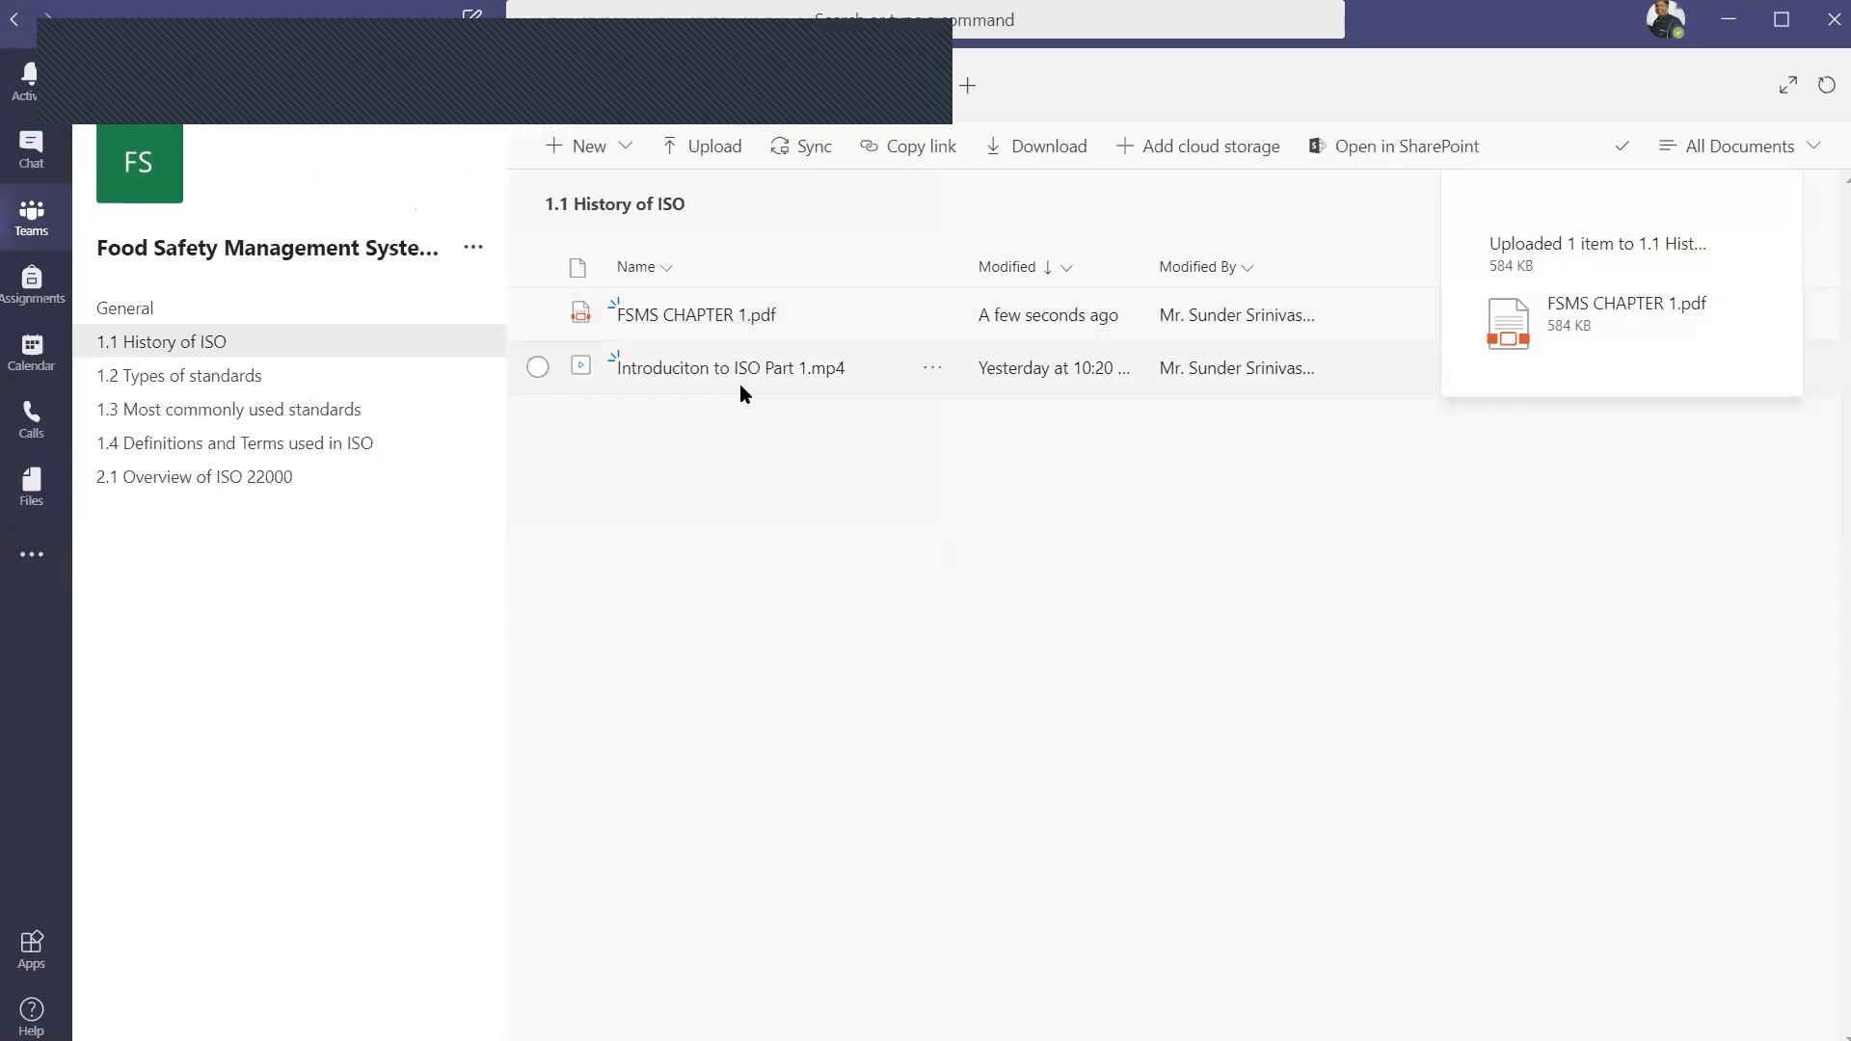
Step: Upload the PowerPoint presentation Chapter 1 Part 1 from the FSMS folder to the channel's files
{"action": "left_click", "coordinate": [710, 163]}
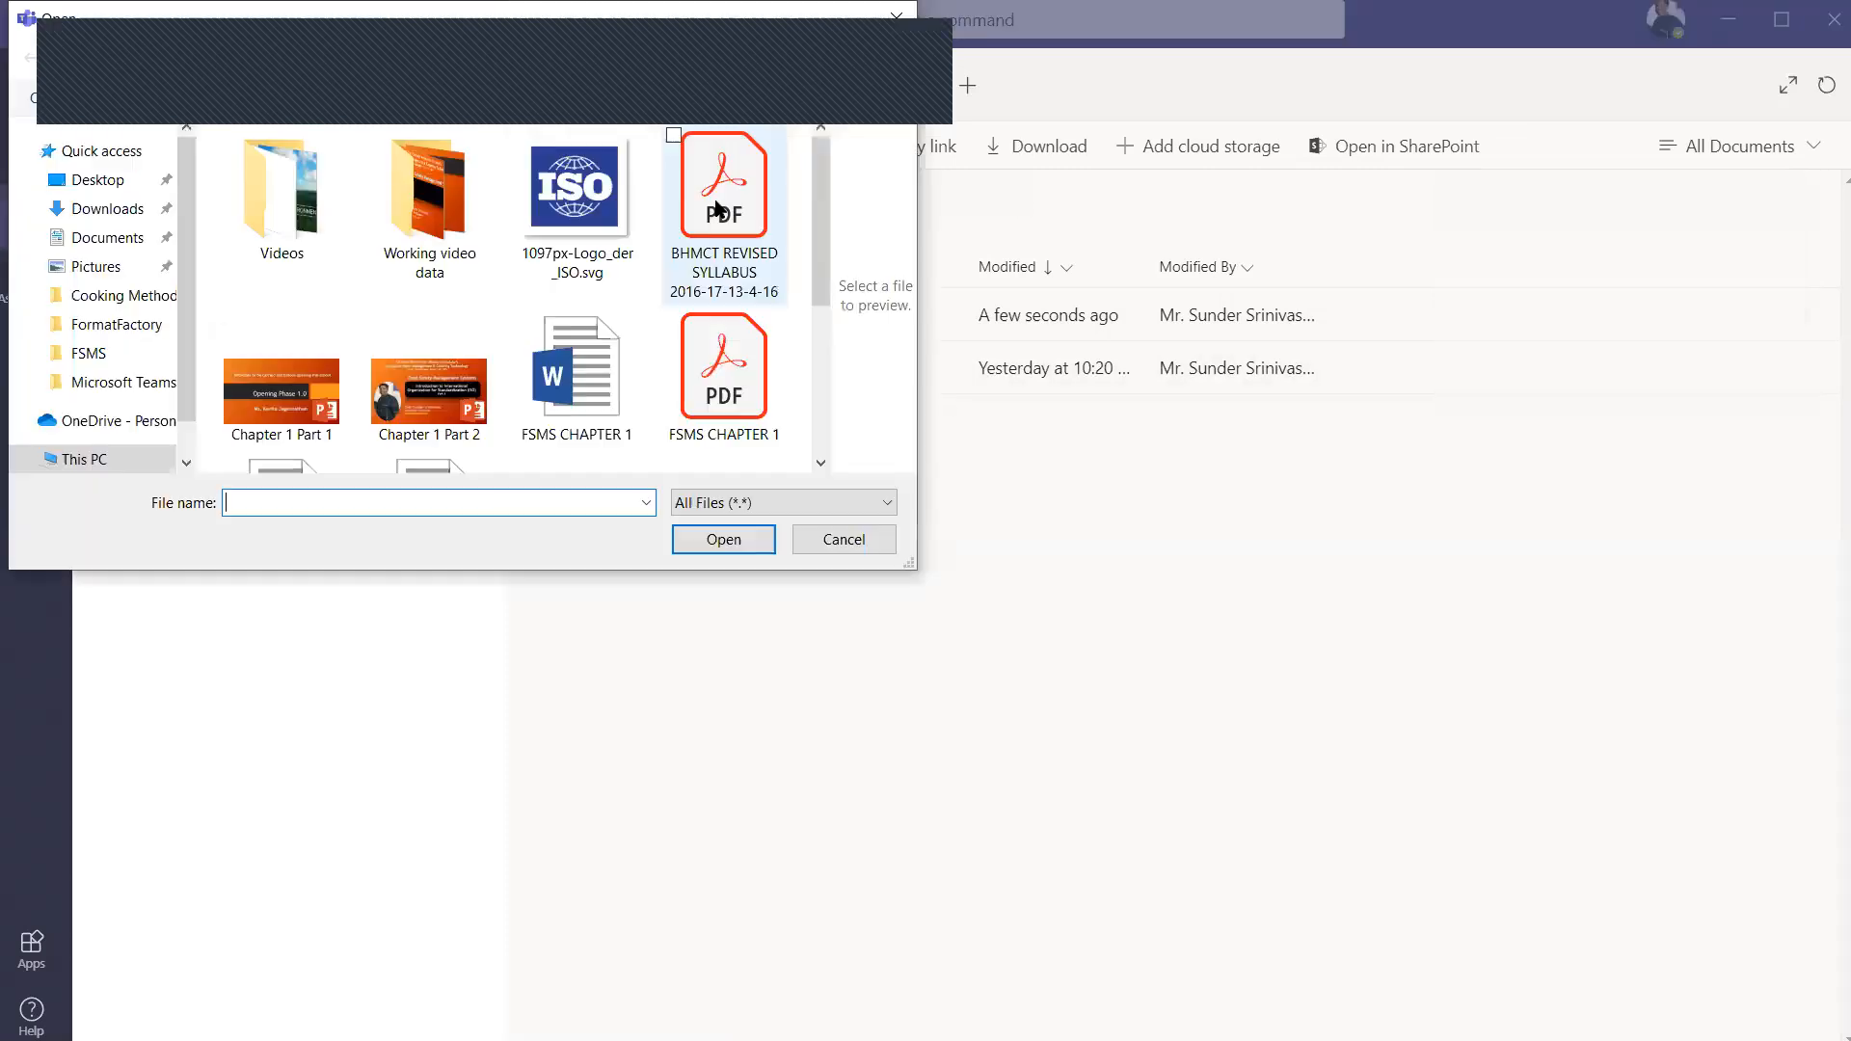
{"action": "left_click_drag", "start_coordinate": [820, 250], "coordinate": [821, 279]}
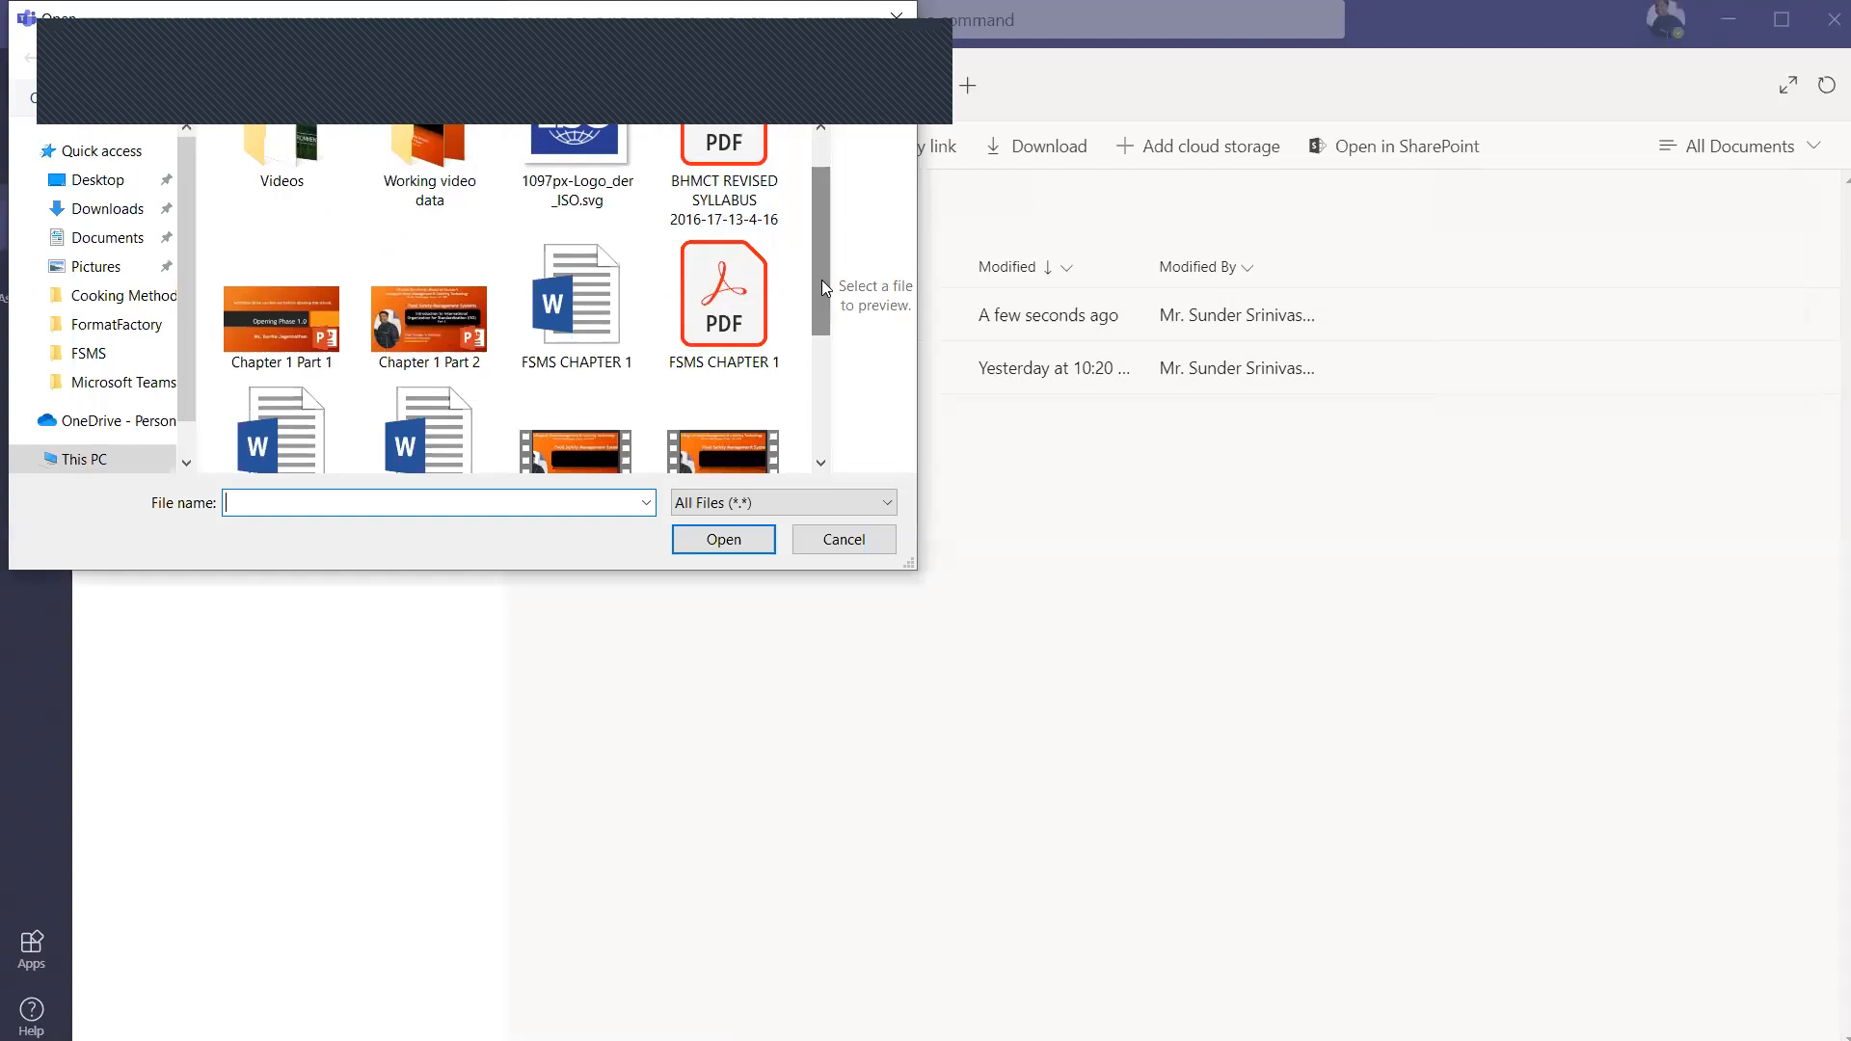
{"action": "left_click", "coordinate": [332, 331]}
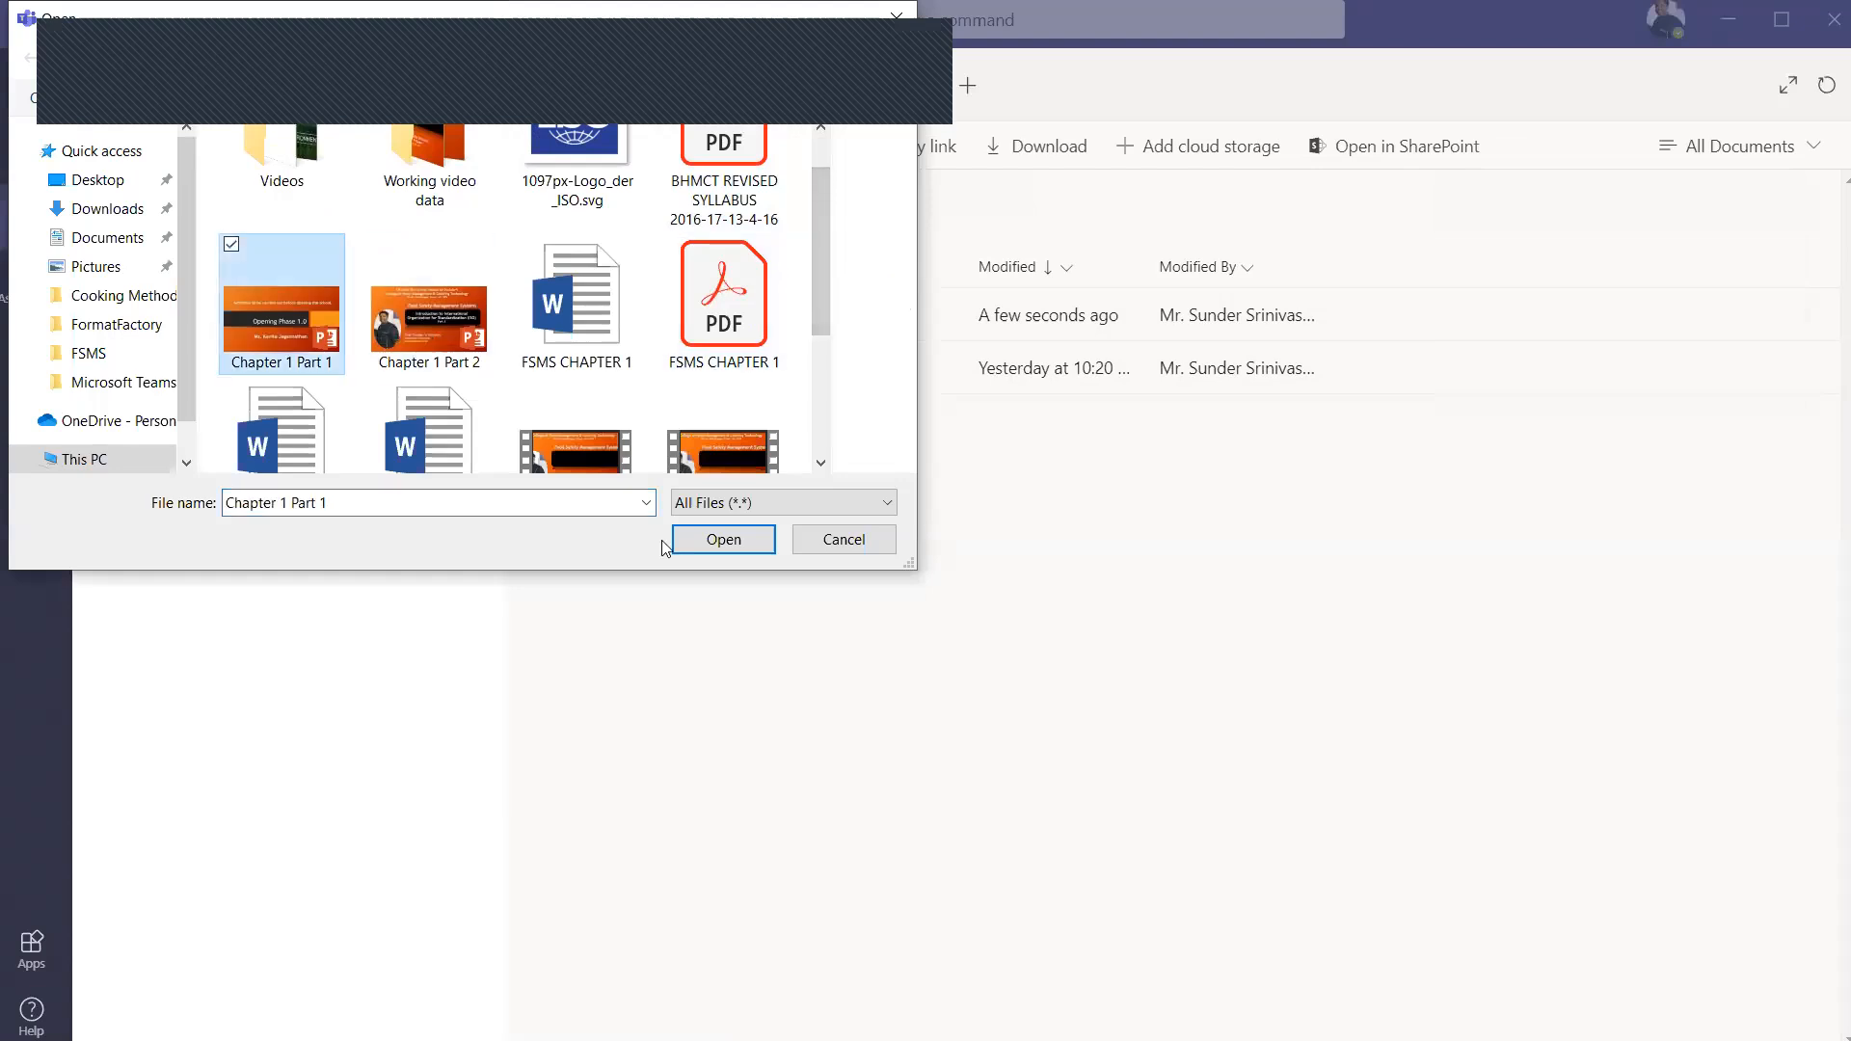
{"action": "left_click", "coordinate": [721, 540]}
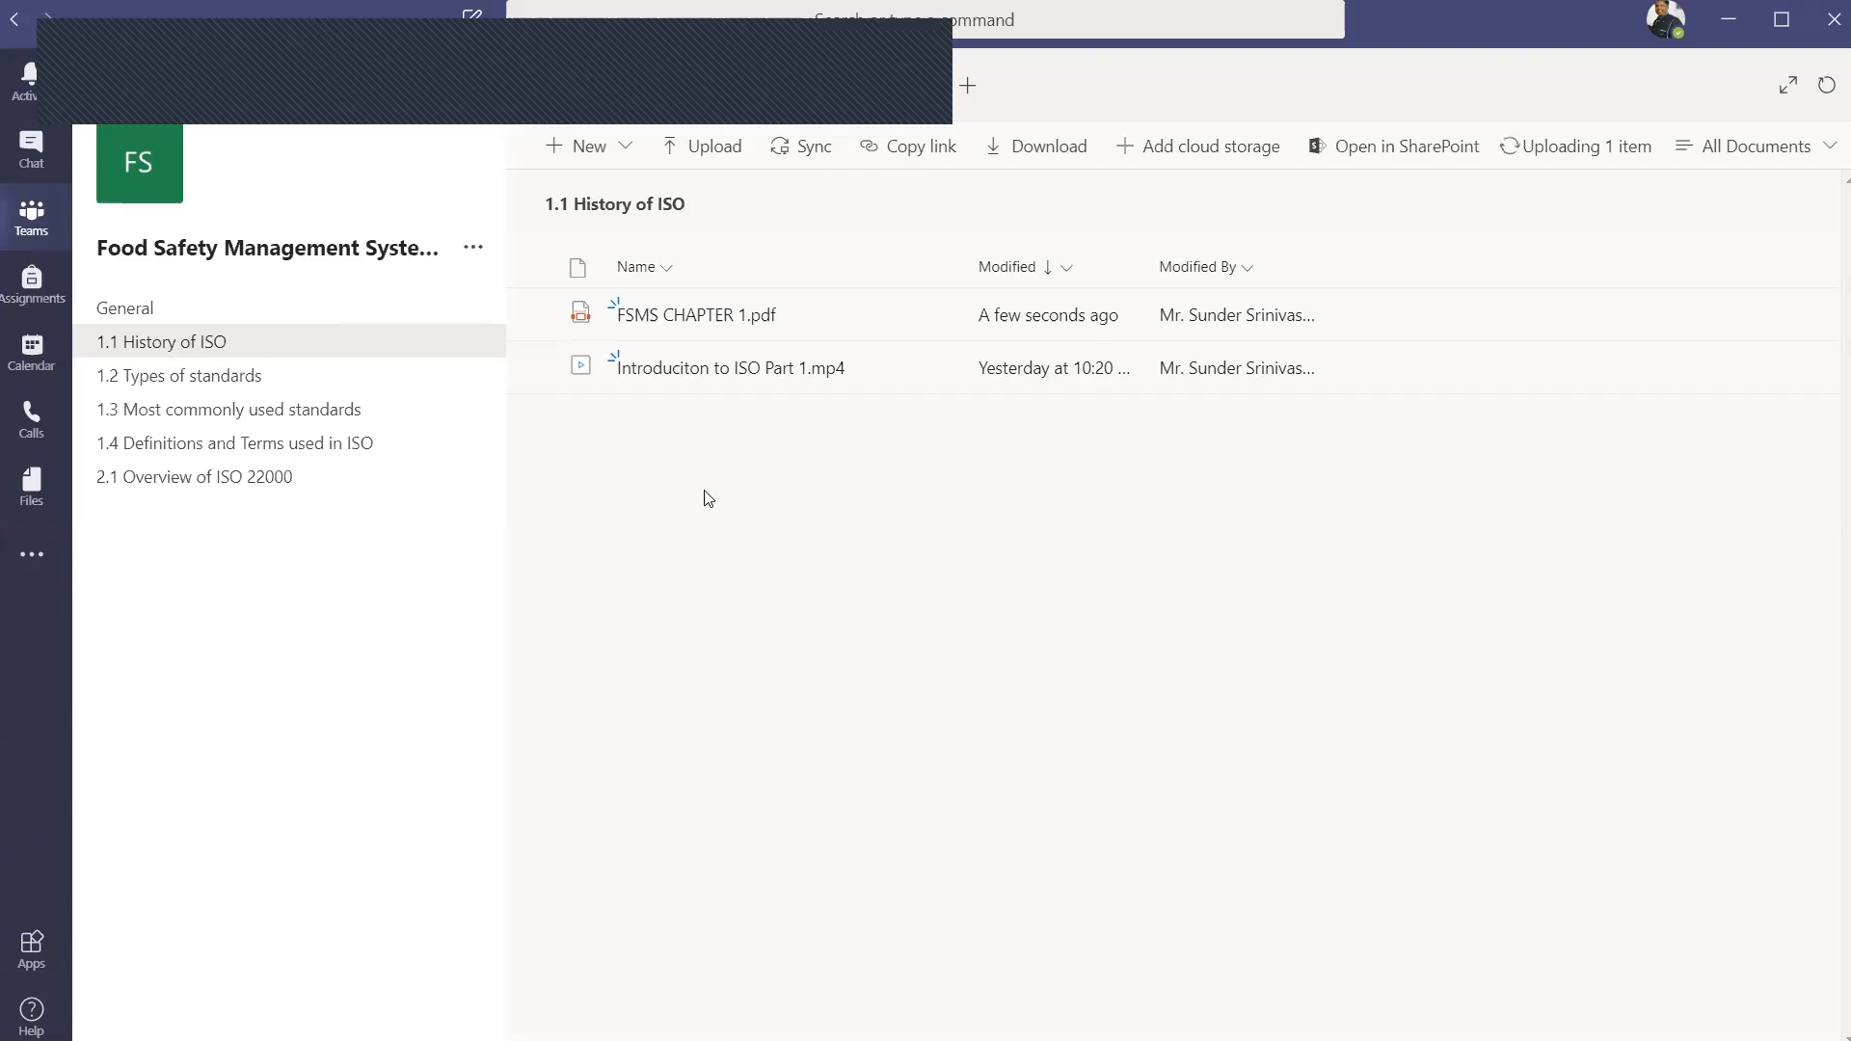
Step: Open the channel's notes and delete all text and diagrams below the title of the Session 1 page
{"action": "left_click", "coordinate": [924, 83]}
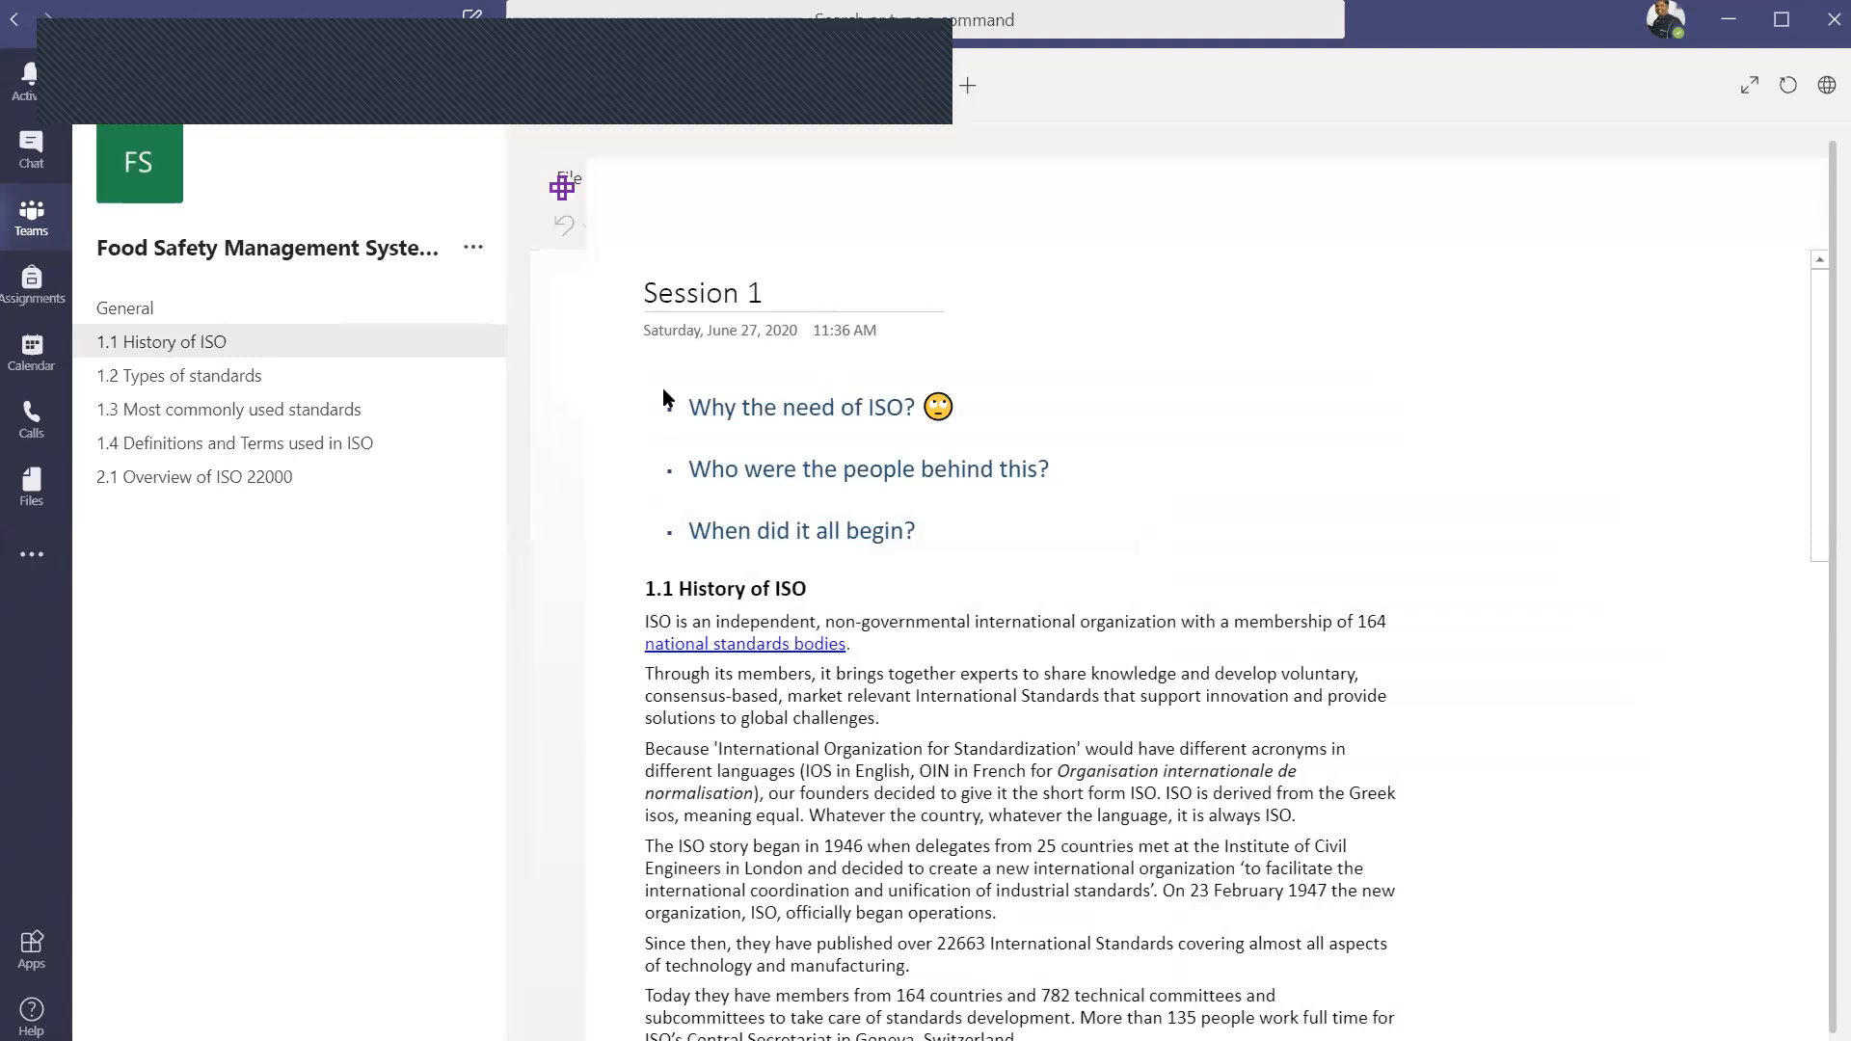
{"action": "left_click_drag", "start_coordinate": [764, 826], "coordinate": [768, 975]}
{"action": "scroll", "coordinate": [768, 976], "scroll_direction": "down", "scroll_amount": 10}
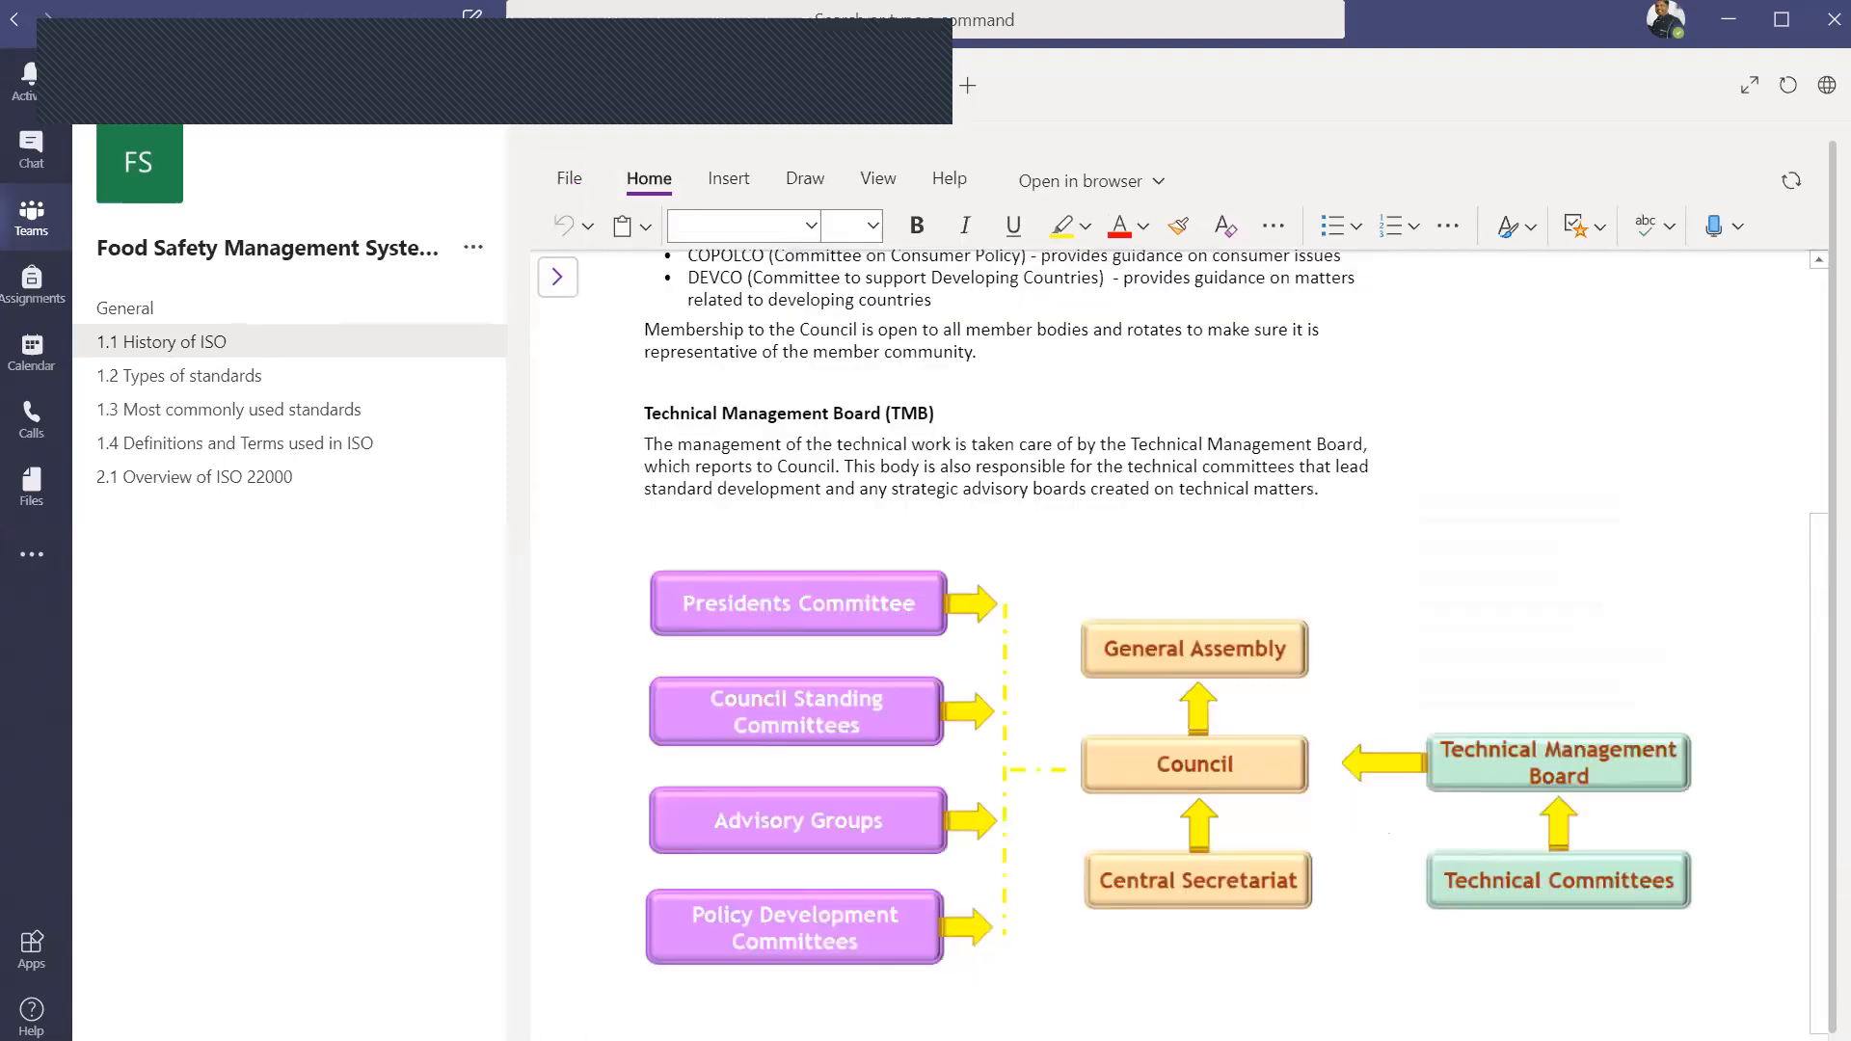
{"action": "scroll", "coordinate": [762, 901], "scroll_direction": "up", "scroll_amount": 3}
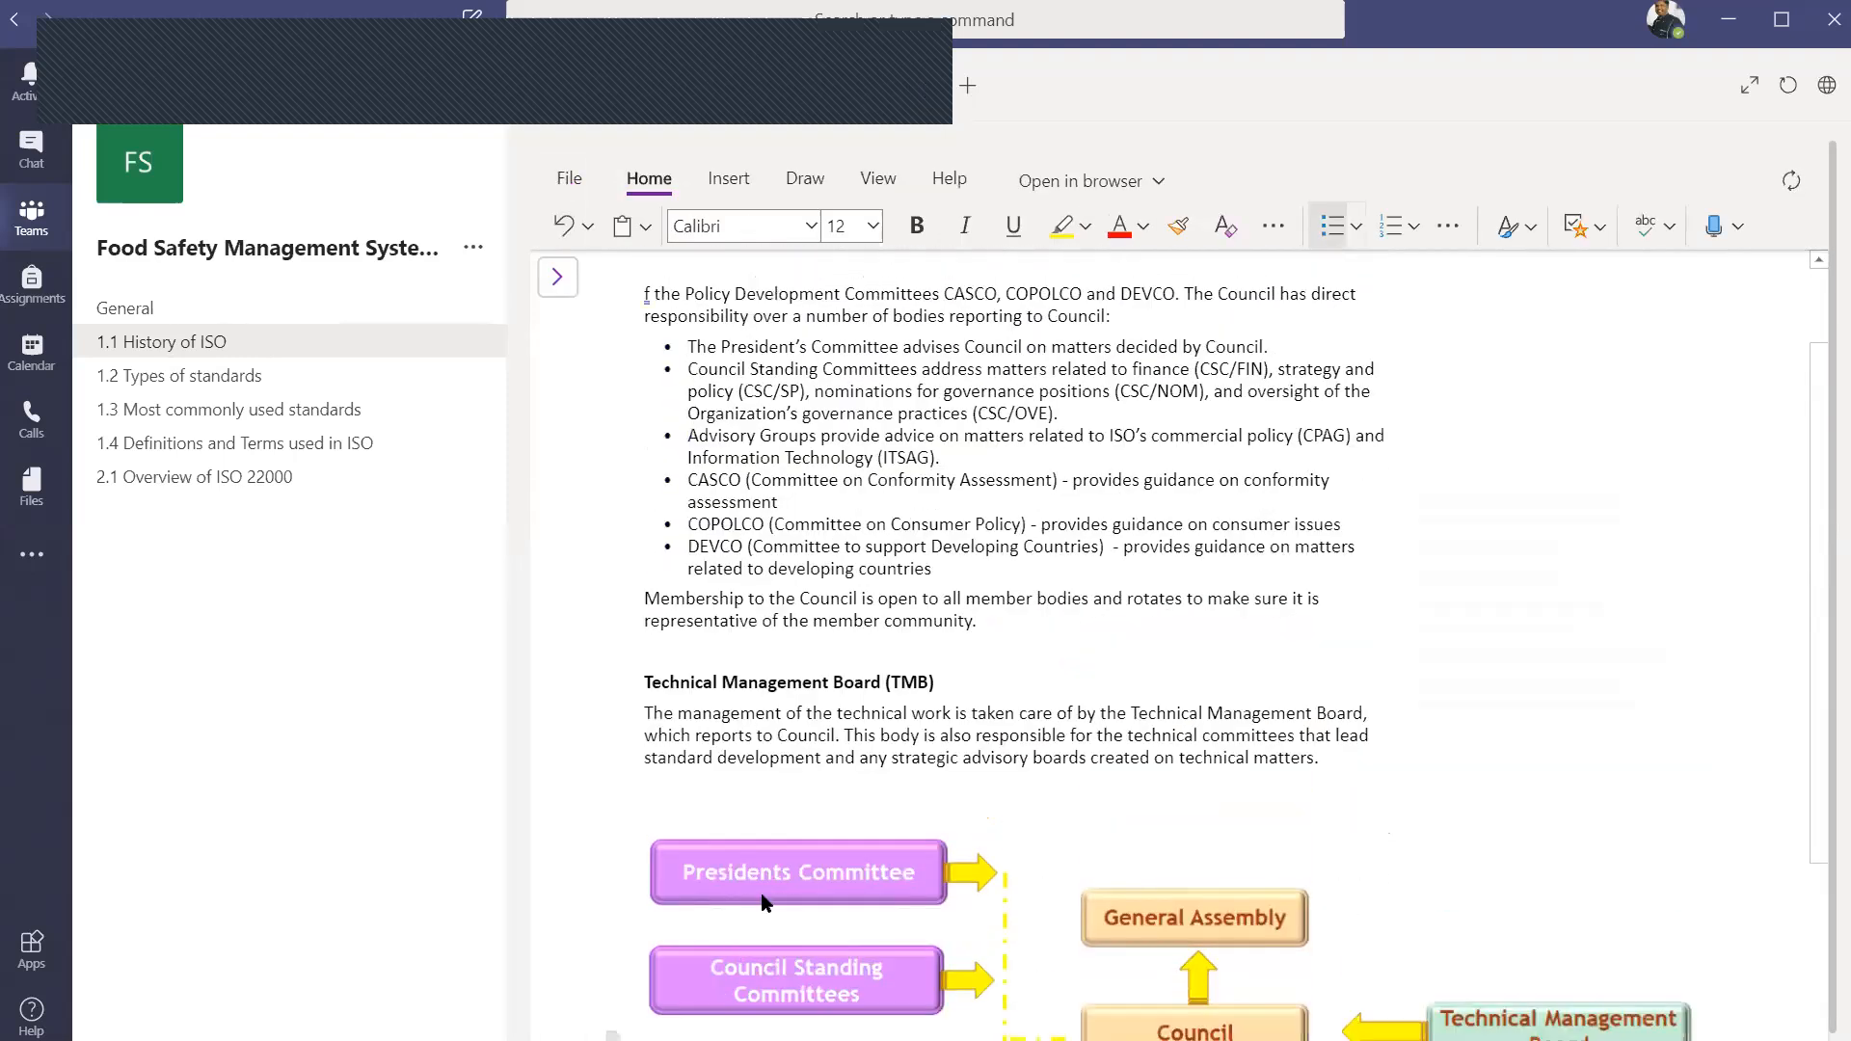
{"action": "key", "text": "shift+Down"}
{"action": "key", "text": "Delete"}
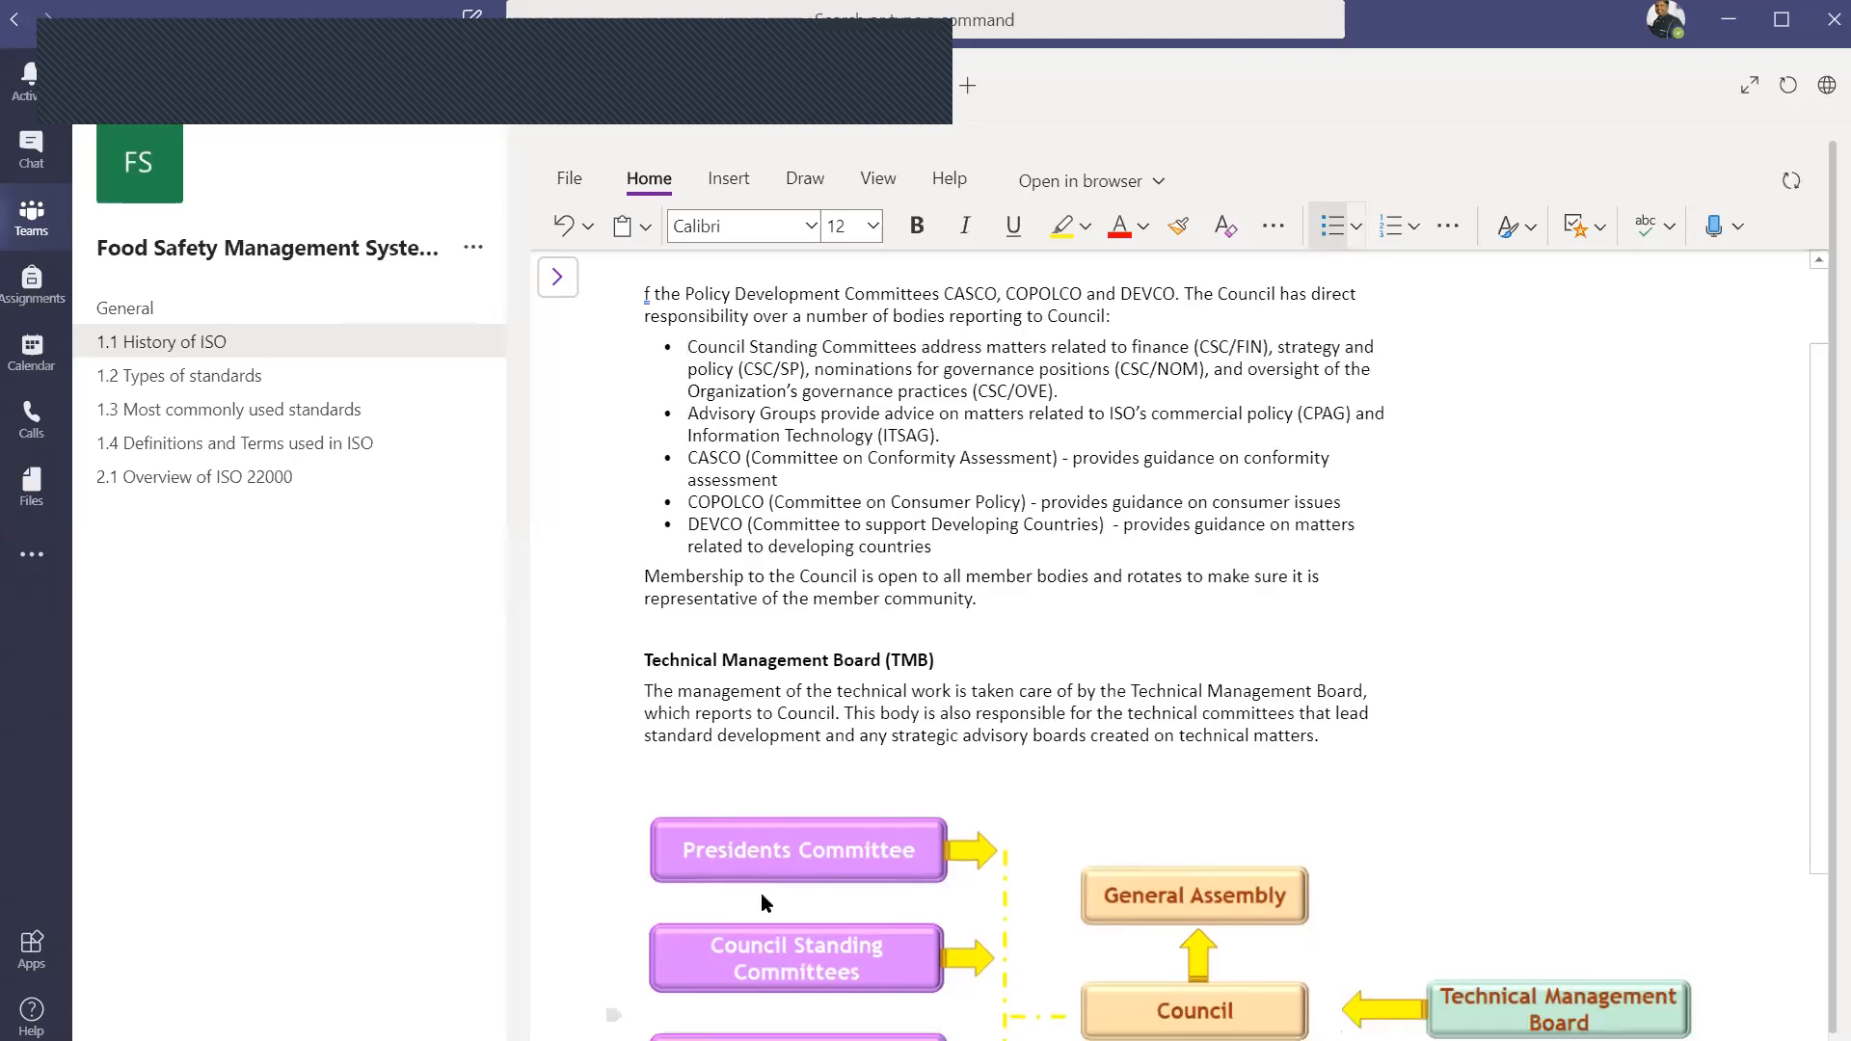
{"action": "key", "text": "shift+Down"}
{"action": "key", "text": "Delete"}
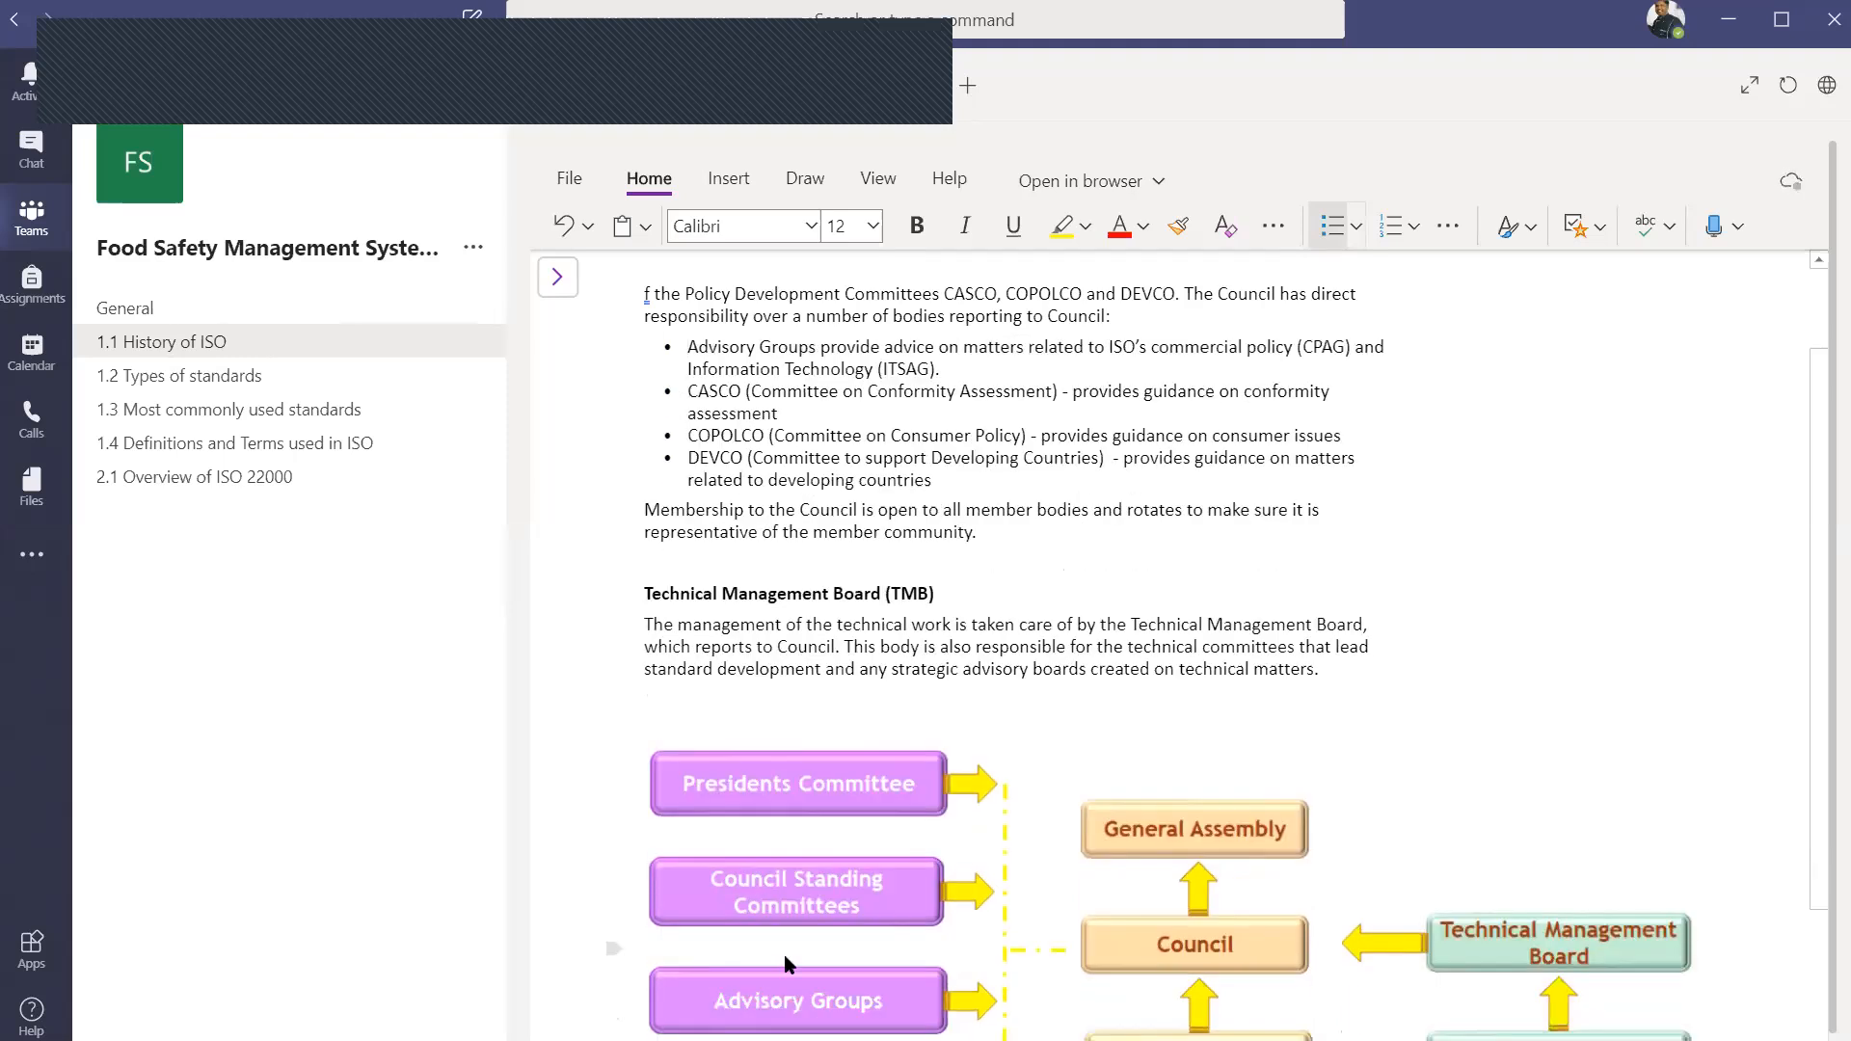
{"action": "key", "text": "shift+Down"}
{"action": "key", "text": "Delete"}
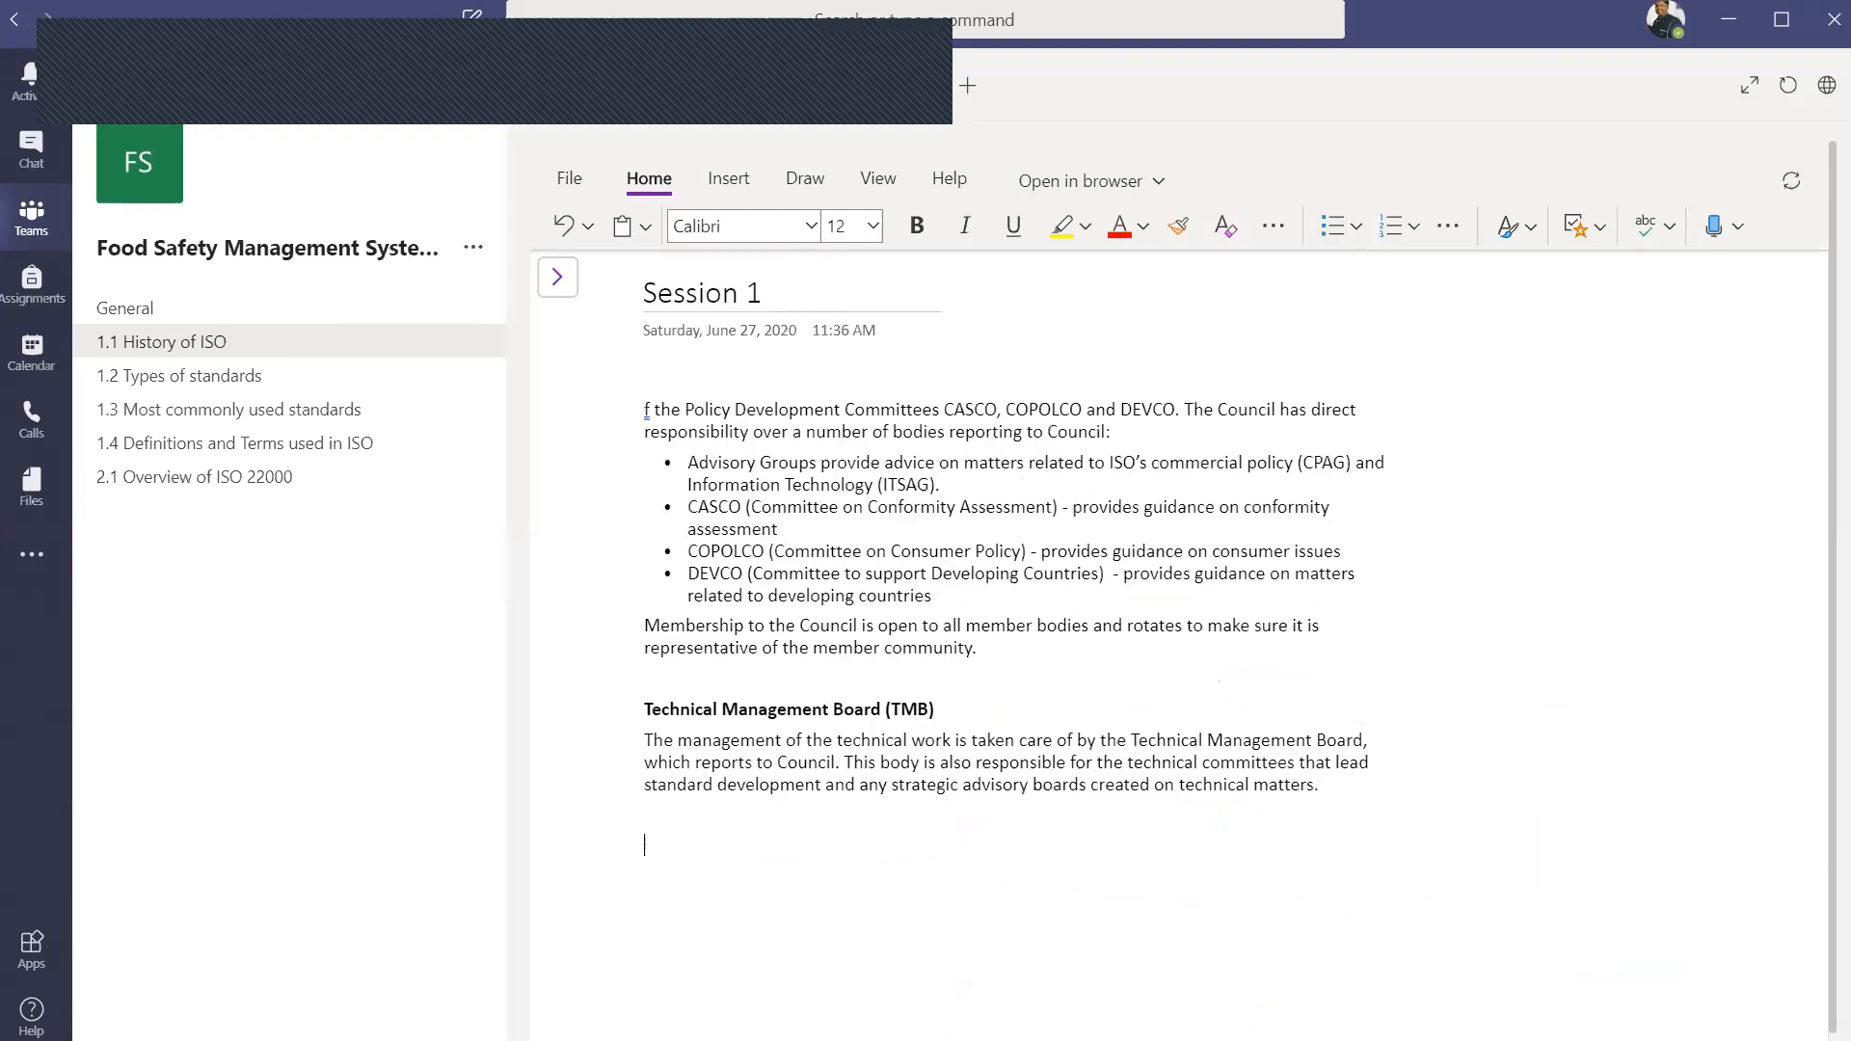
{"action": "left_click_drag", "start_coordinate": [1367, 854], "coordinate": [665, 233]}
{"action": "key", "text": "Delete"}
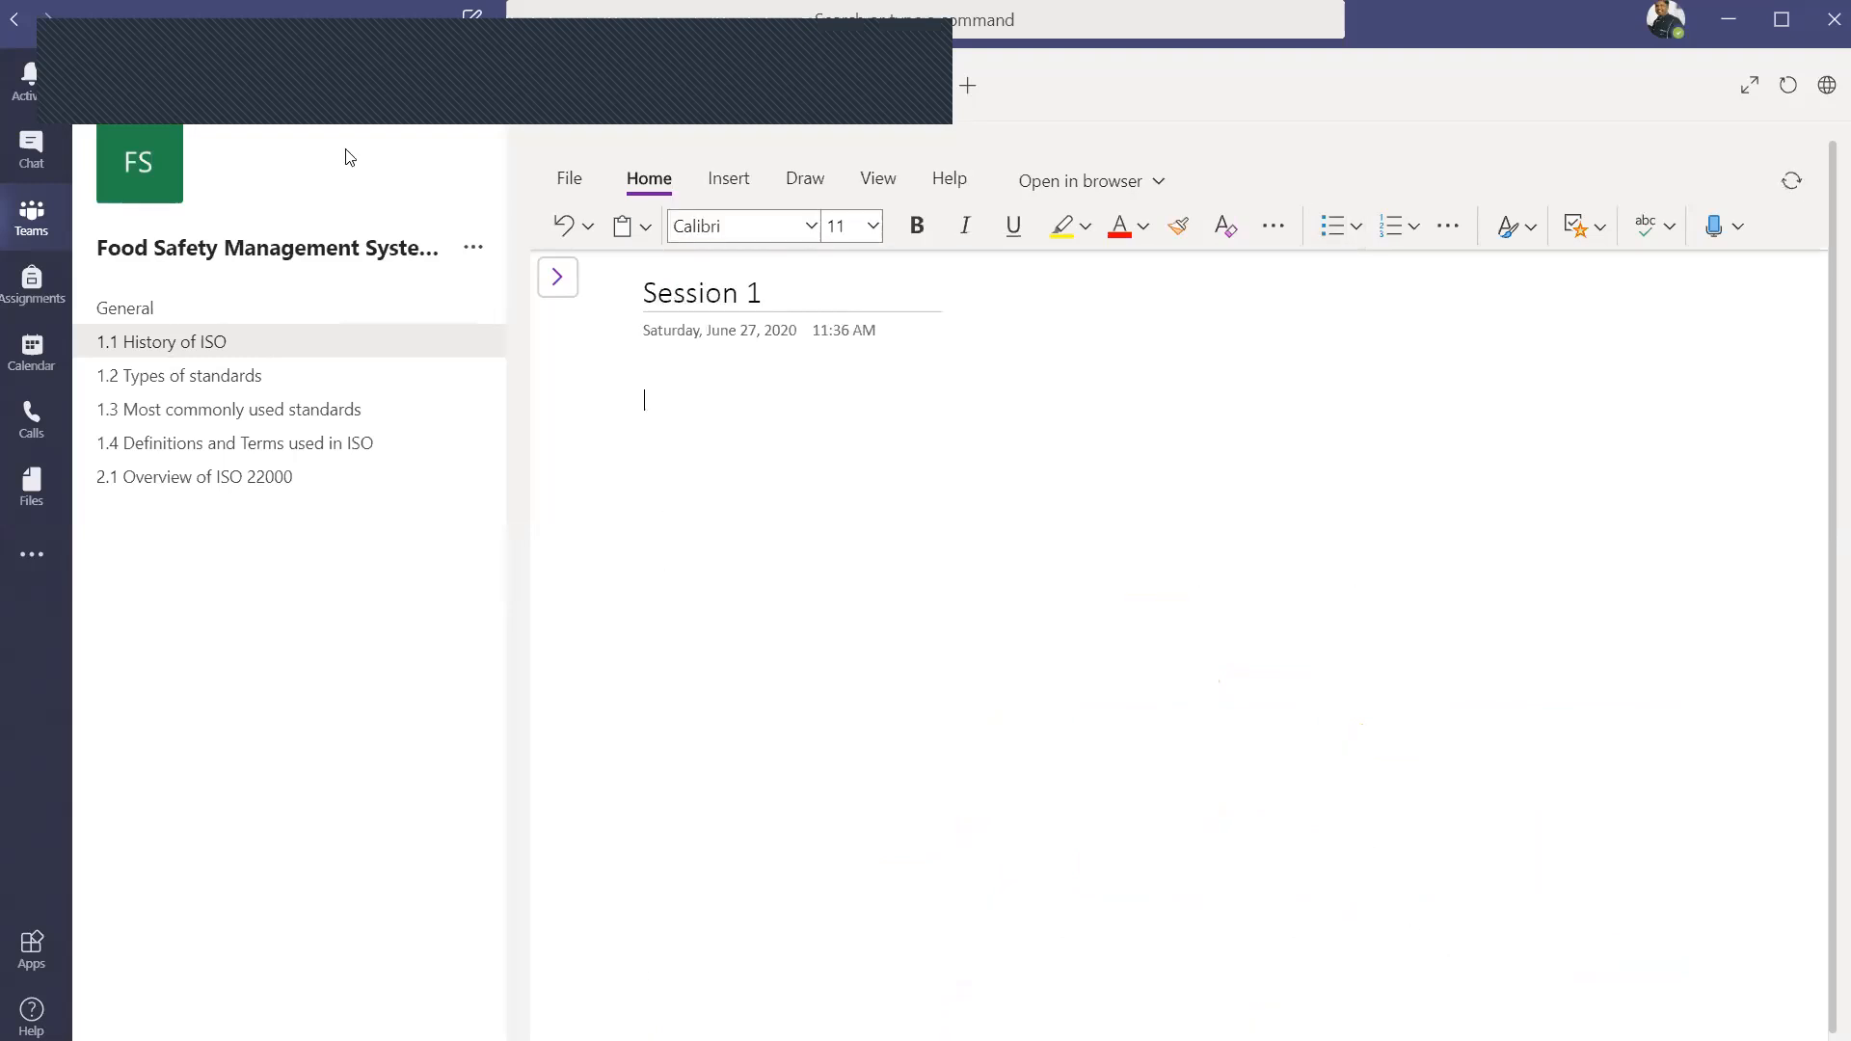
Step: Permanently delete the Session 1 page from the 1.1 History of ISO Notes section
{"action": "left_click", "coordinate": [572, 275]}
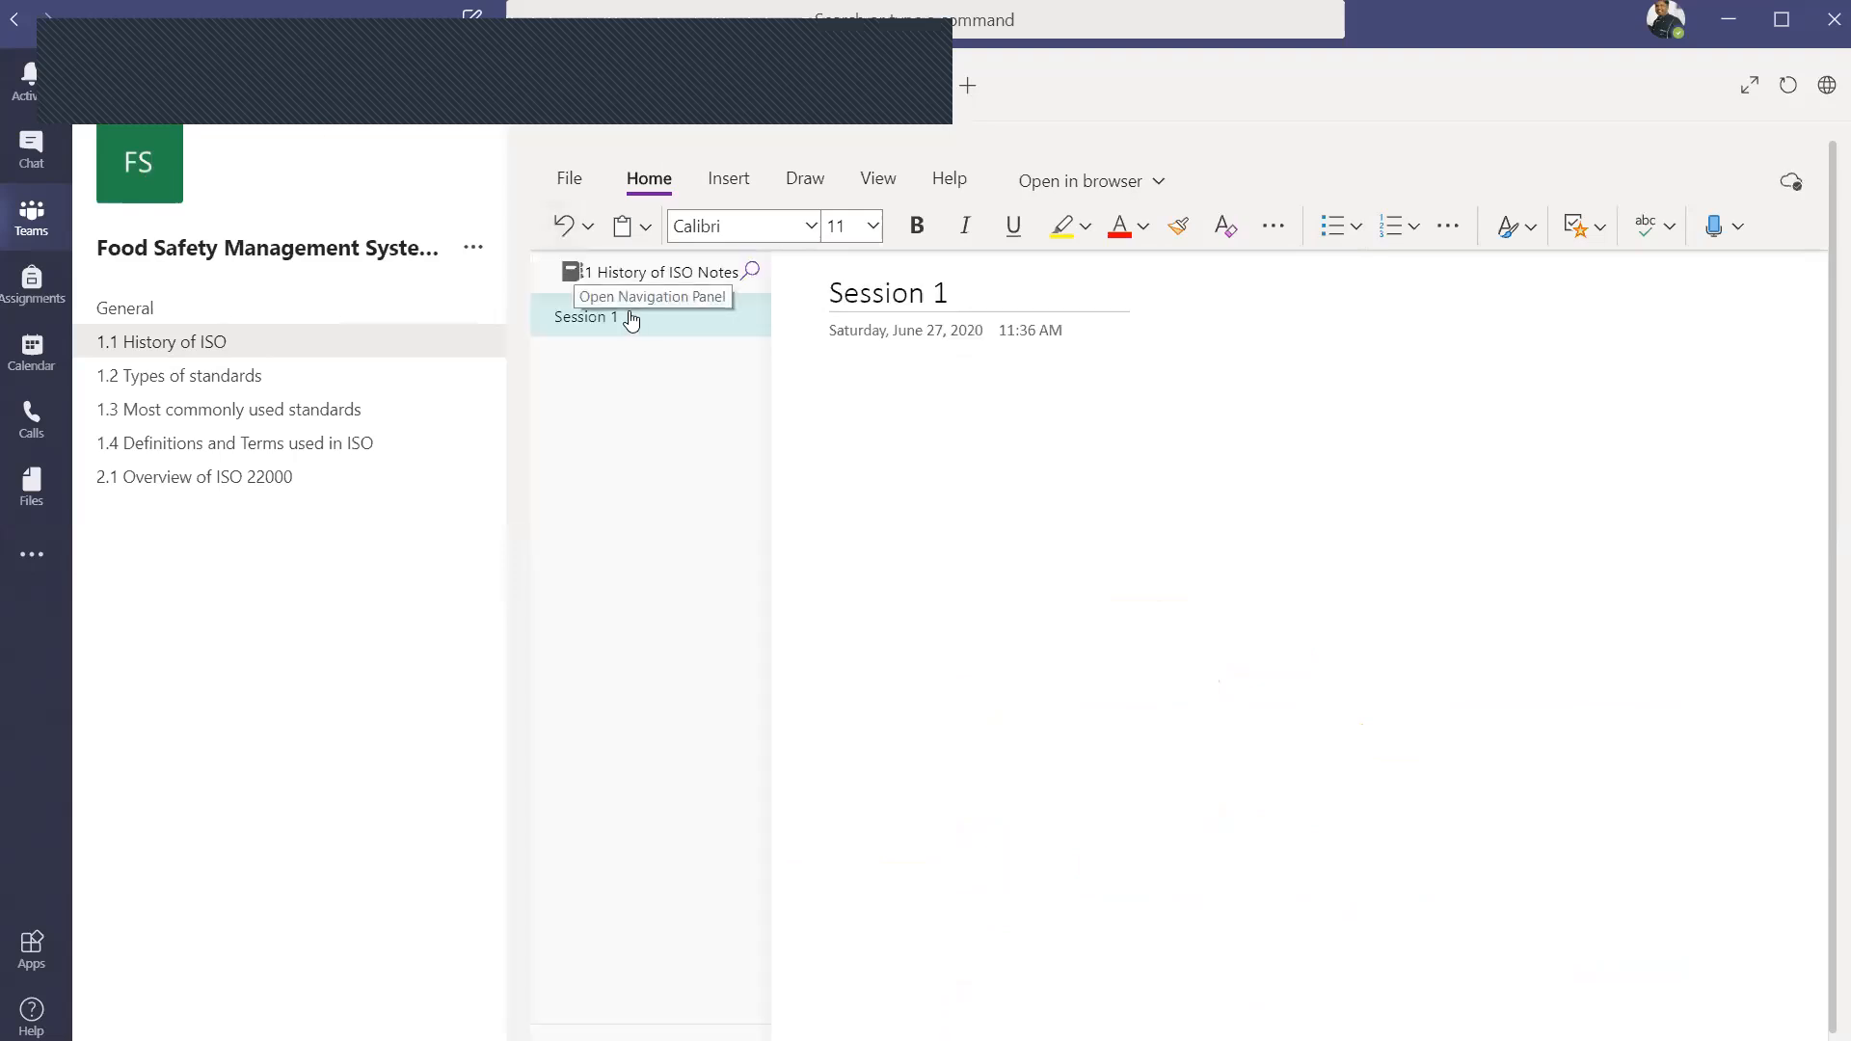
{"action": "right_click", "coordinate": [628, 316]}
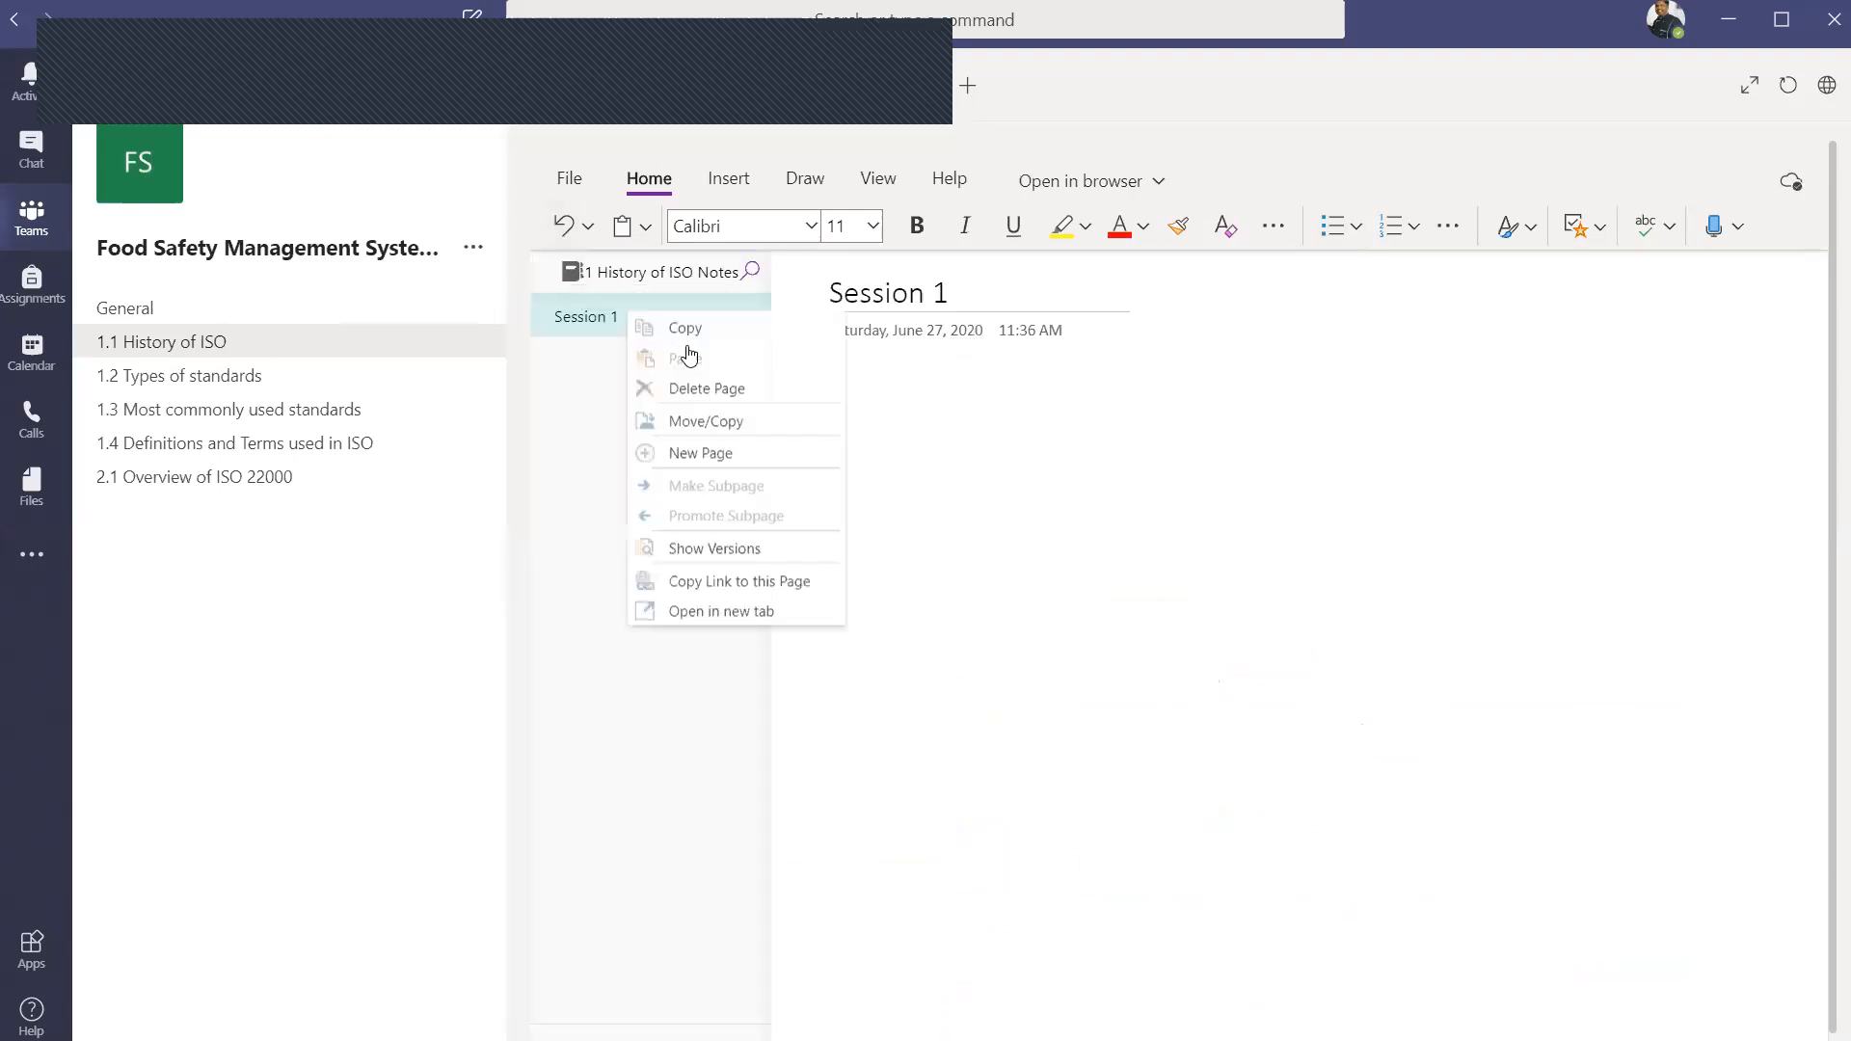
{"action": "left_click", "coordinate": [713, 389]}
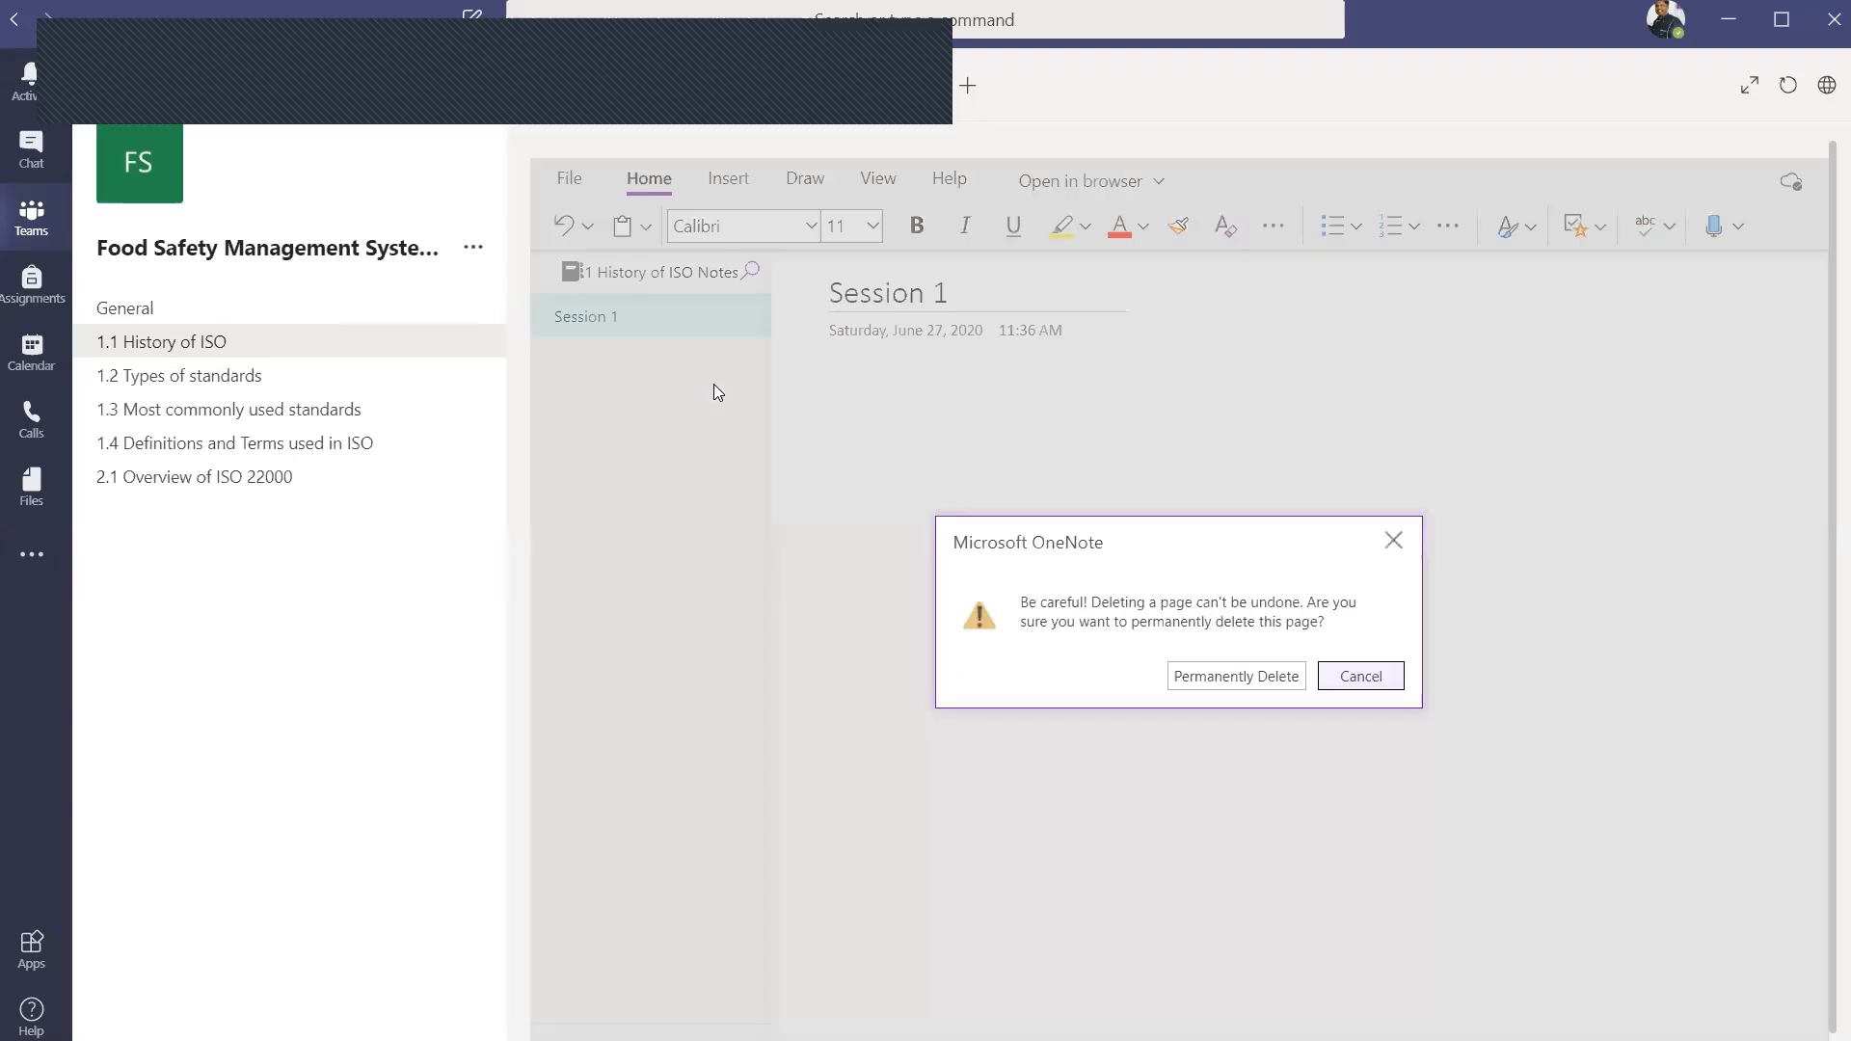
{"action": "left_click", "coordinate": [1261, 667]}
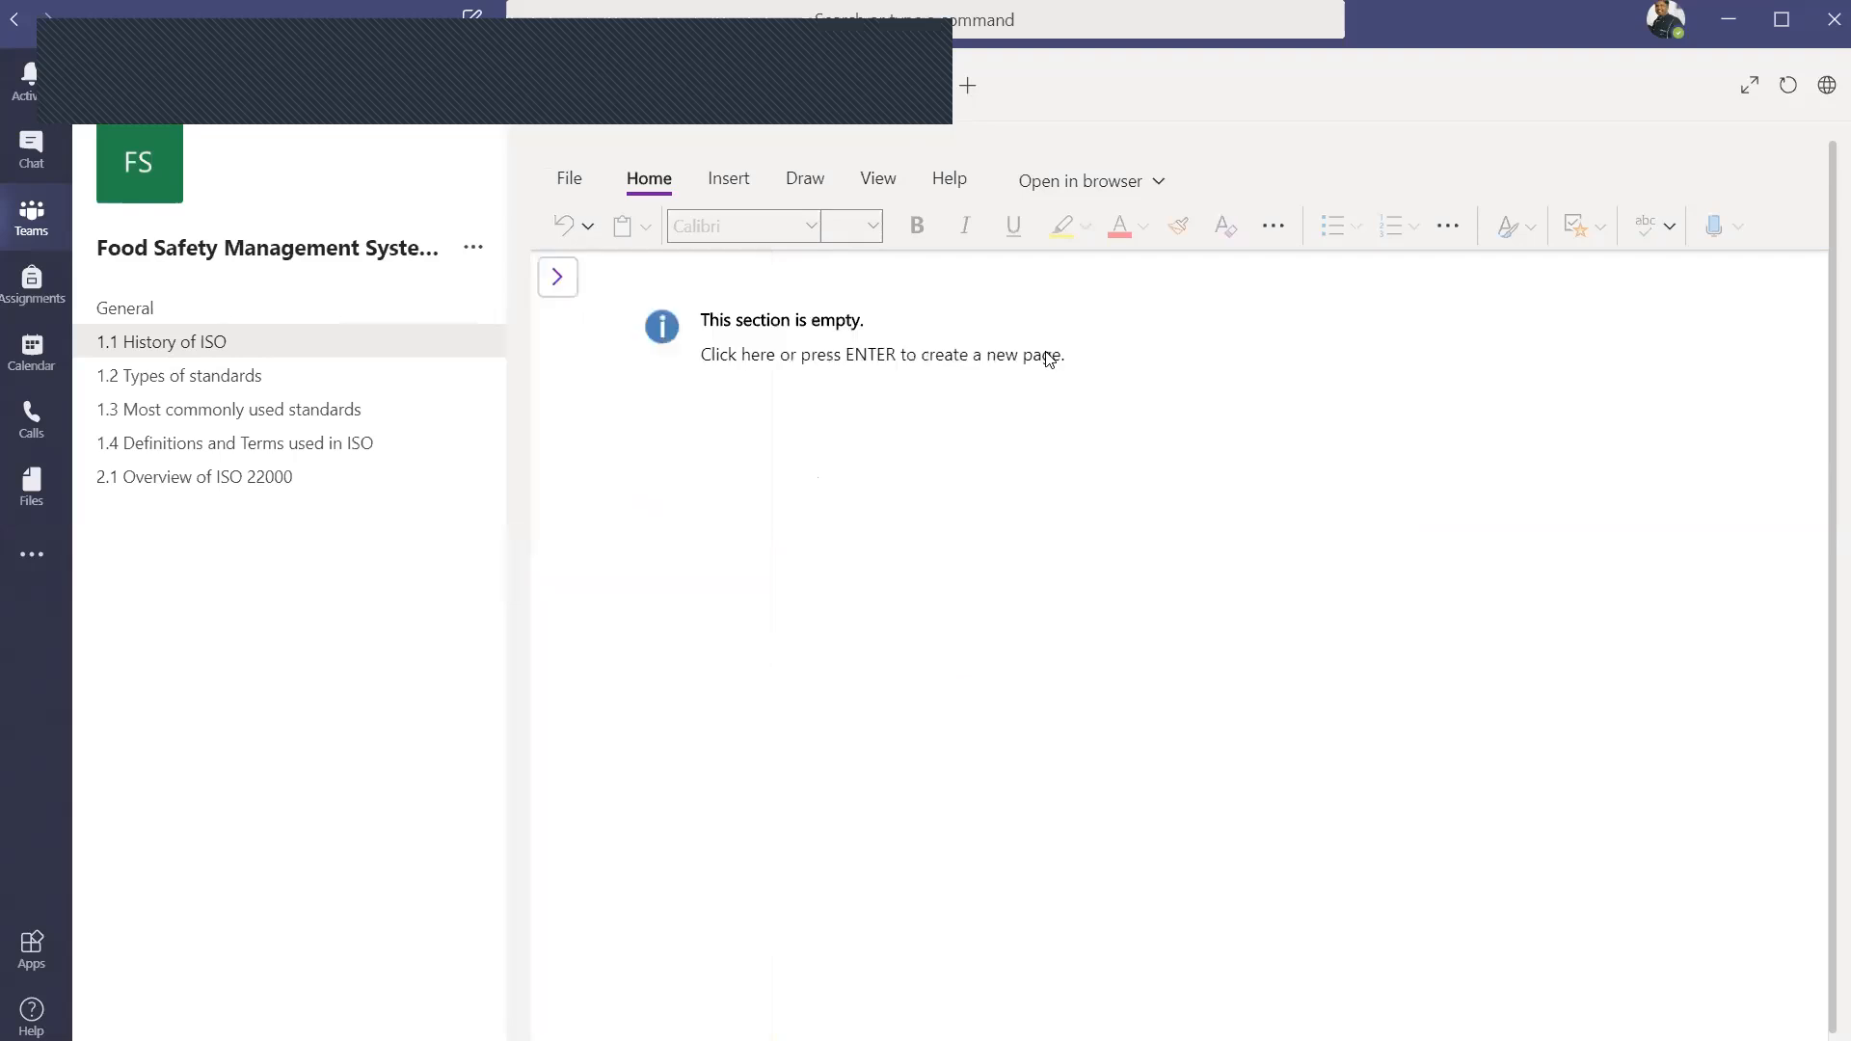
Step: Create a new page in the empty notes section and title it "Session 1.1"
{"action": "left_click", "coordinate": [788, 366]}
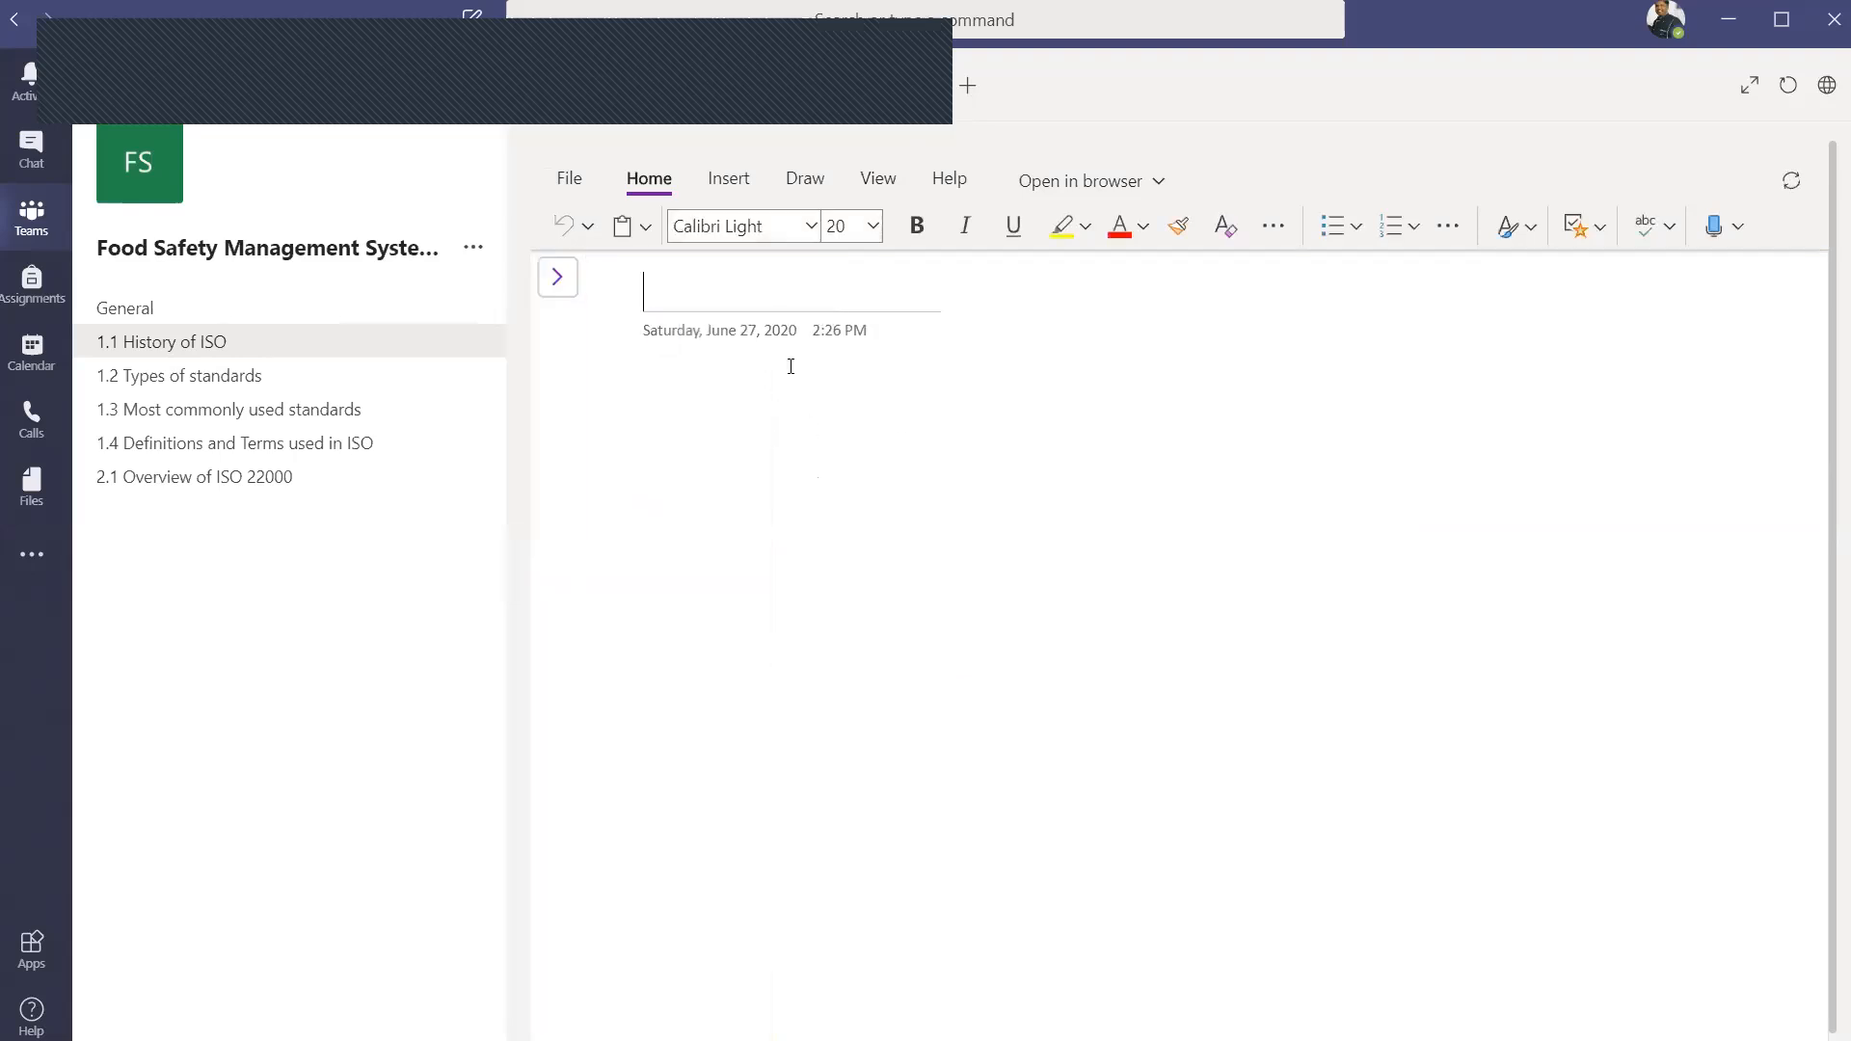
{"action": "type", "text": "Session 1.1"}
{"action": "key", "text": "Return"}
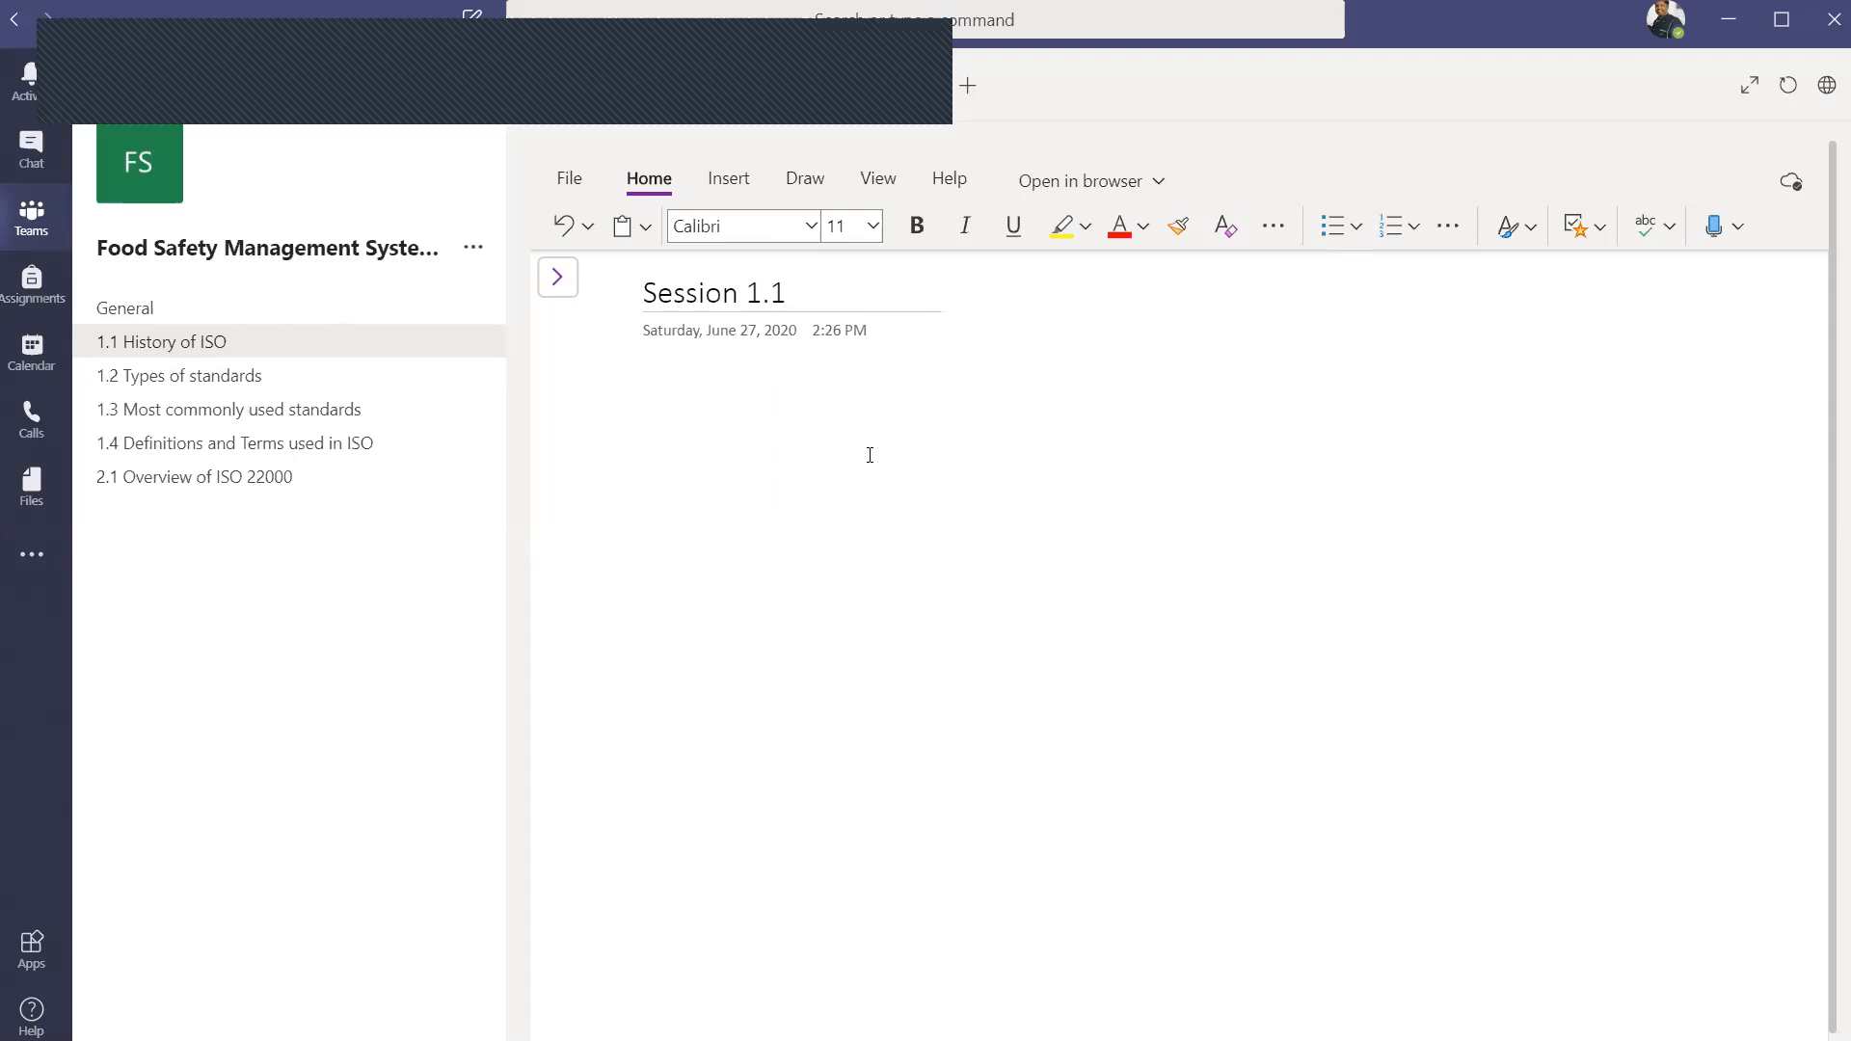
Step: Write the questions "Why ISO?", "Who started ISO?" and "When was it started?" on separate lines of the page body
{"action": "type", "text": "WHy"}
{"action": "key", "text": "BackSpace"}
{"action": "key", "text": "BackSpace"}
{"action": "type", "text": "hy ISO?"}
{"action": "key", "text": "Return"}
{"action": "type", "text": "Who started ISO?"}
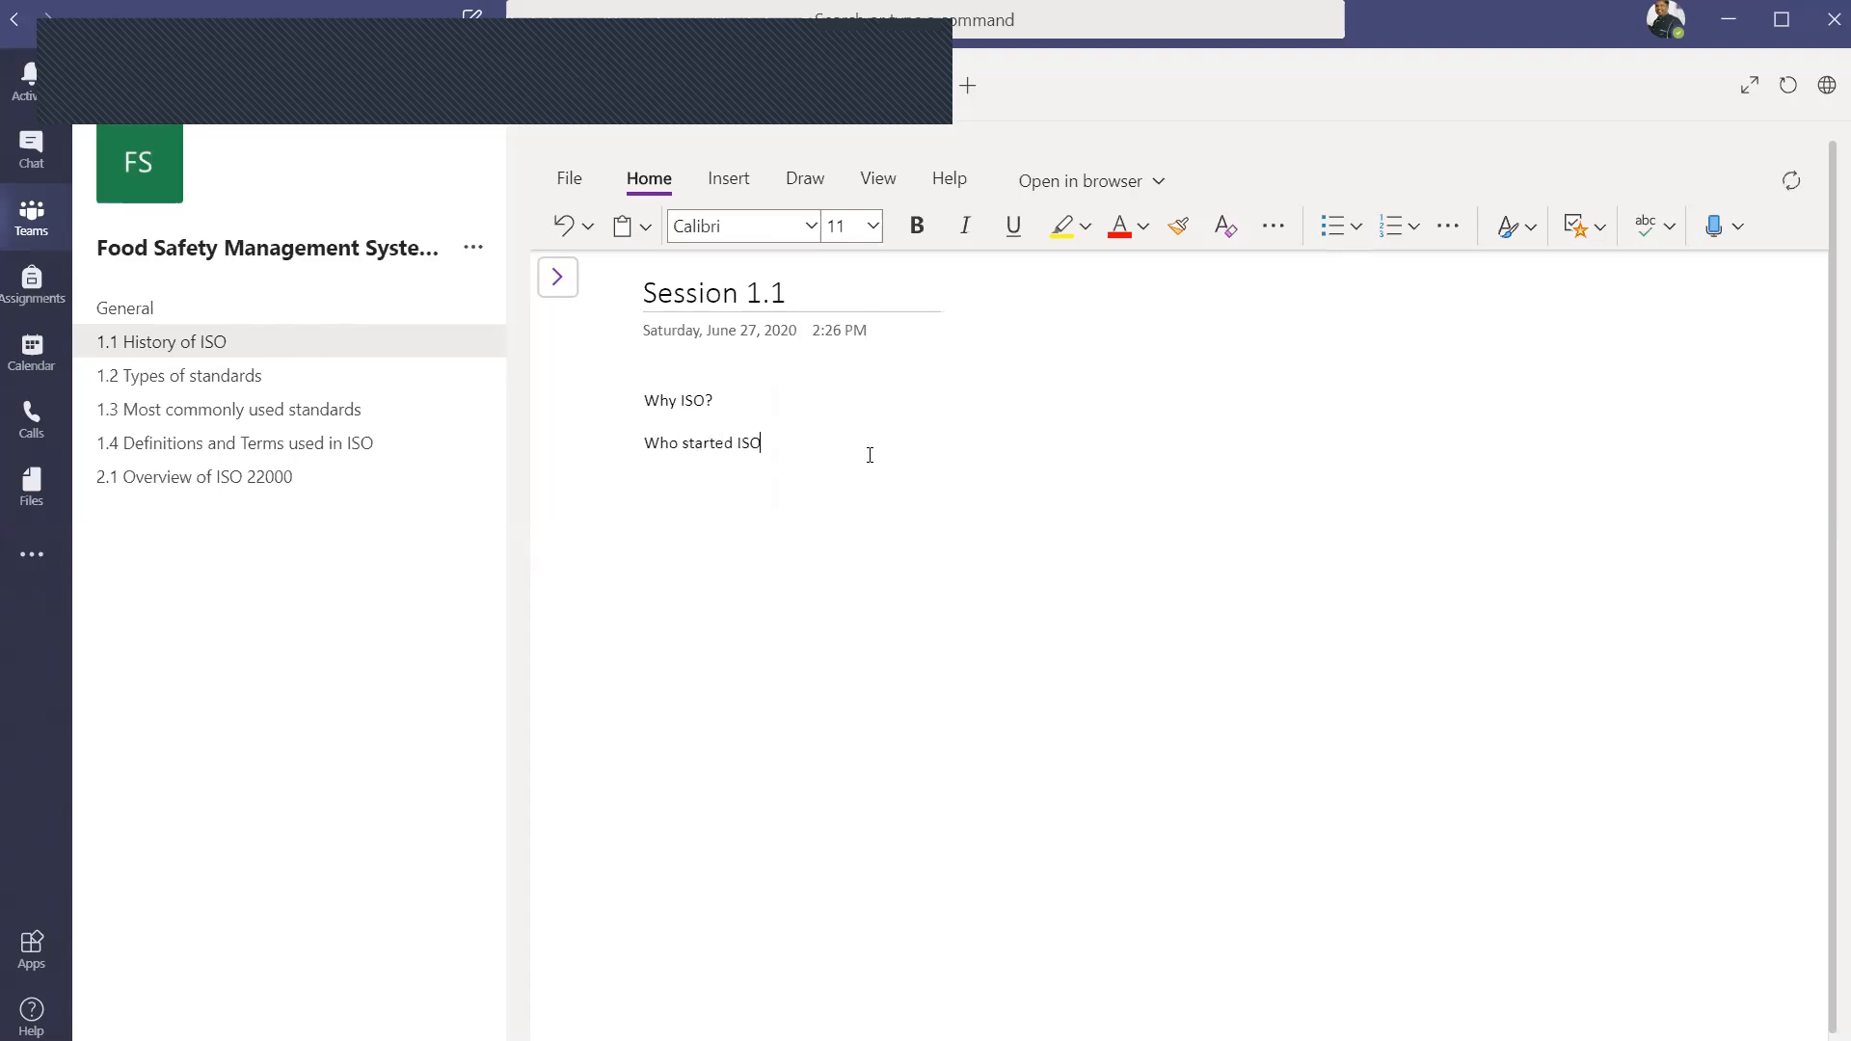
{"action": "key", "text": "Return"}
{"action": "type", "text": "When was it started?"}
Step: Format the three questions as a list with square bullets and apply the Heading 1 style
{"action": "left_click_drag", "start_coordinate": [800, 487], "coordinate": [646, 396]}
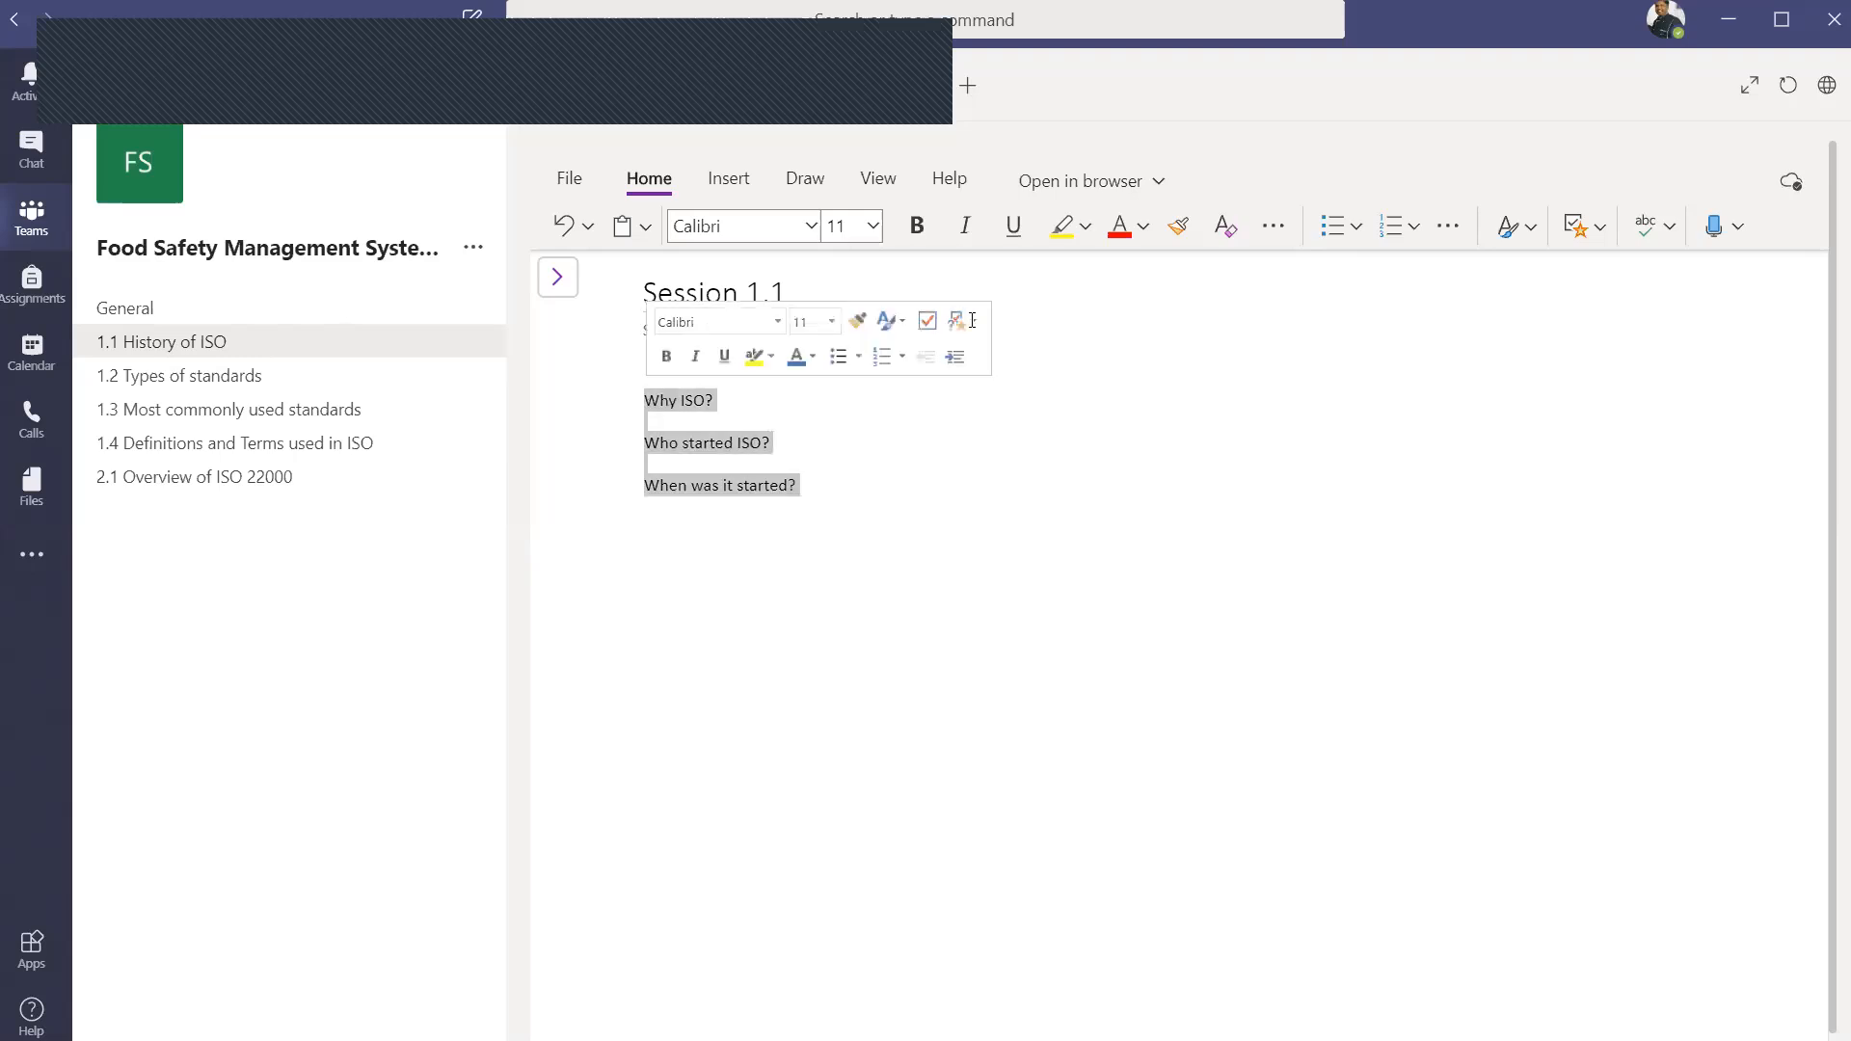
{"action": "left_click", "coordinate": [1333, 226]}
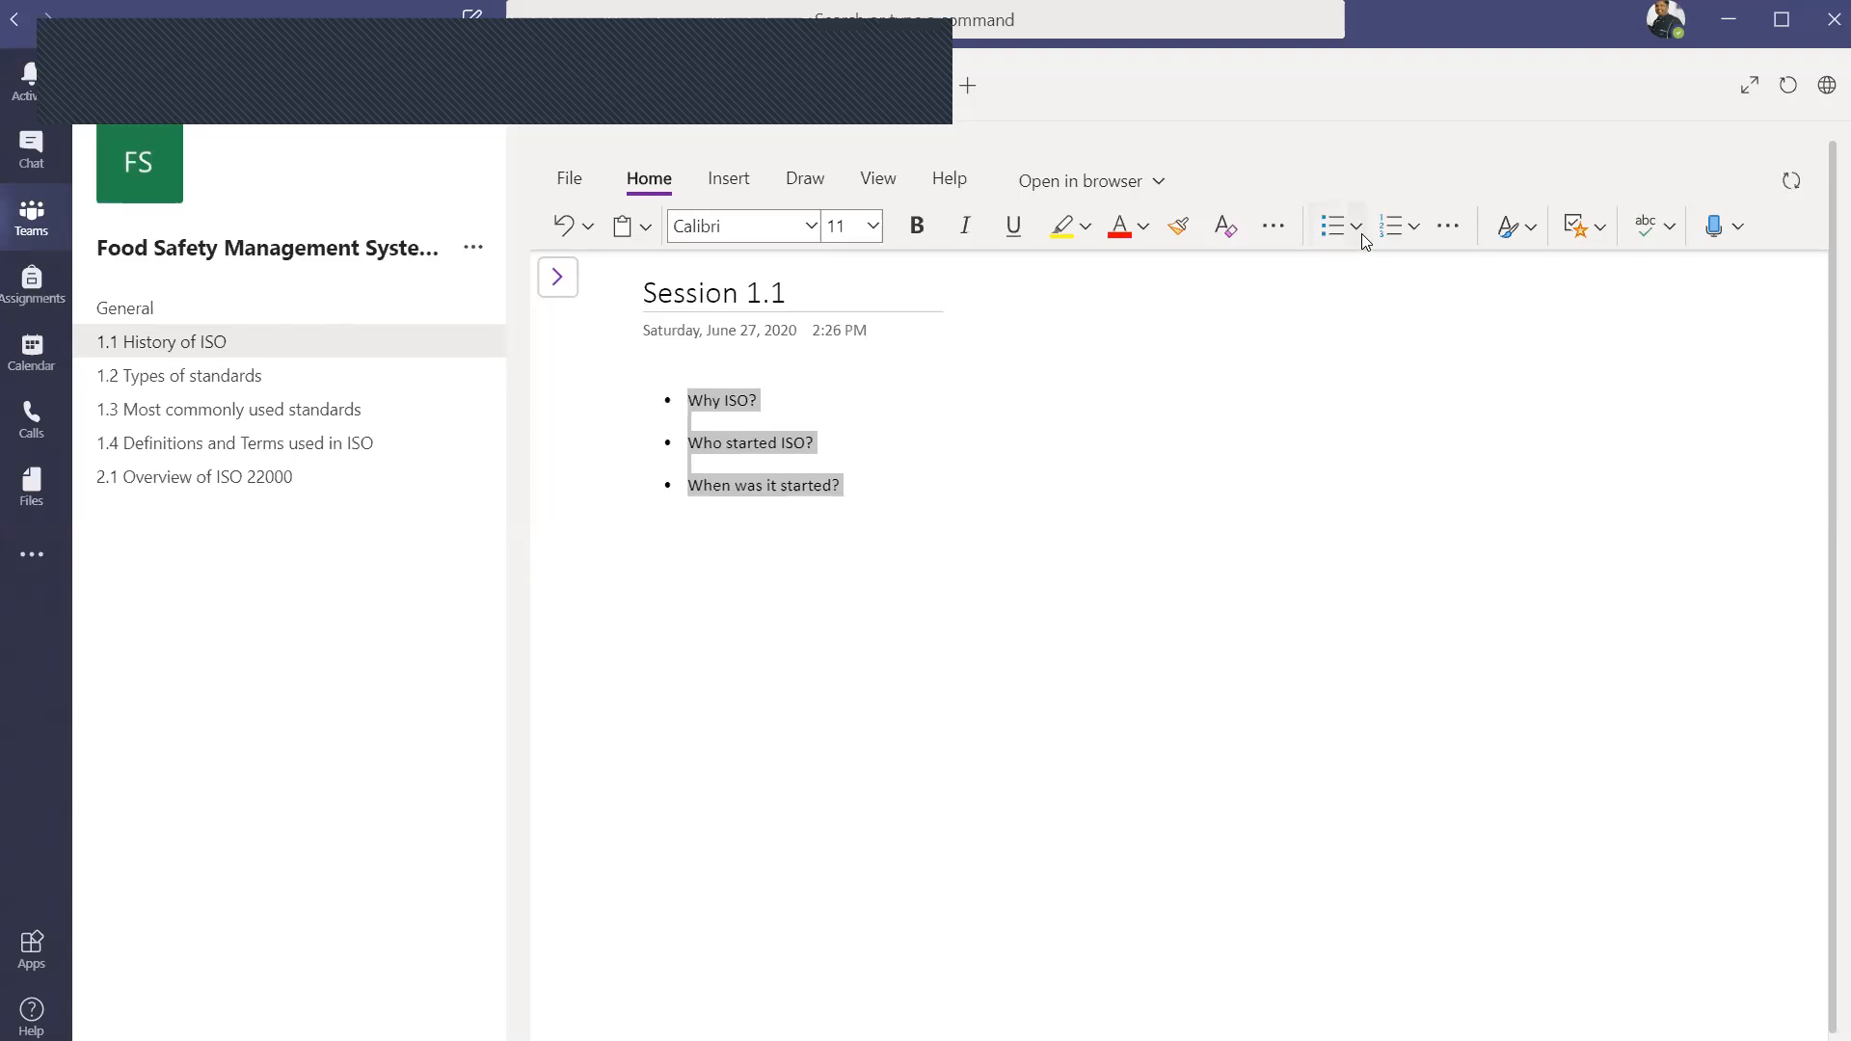
{"action": "left_click", "coordinate": [1359, 235]}
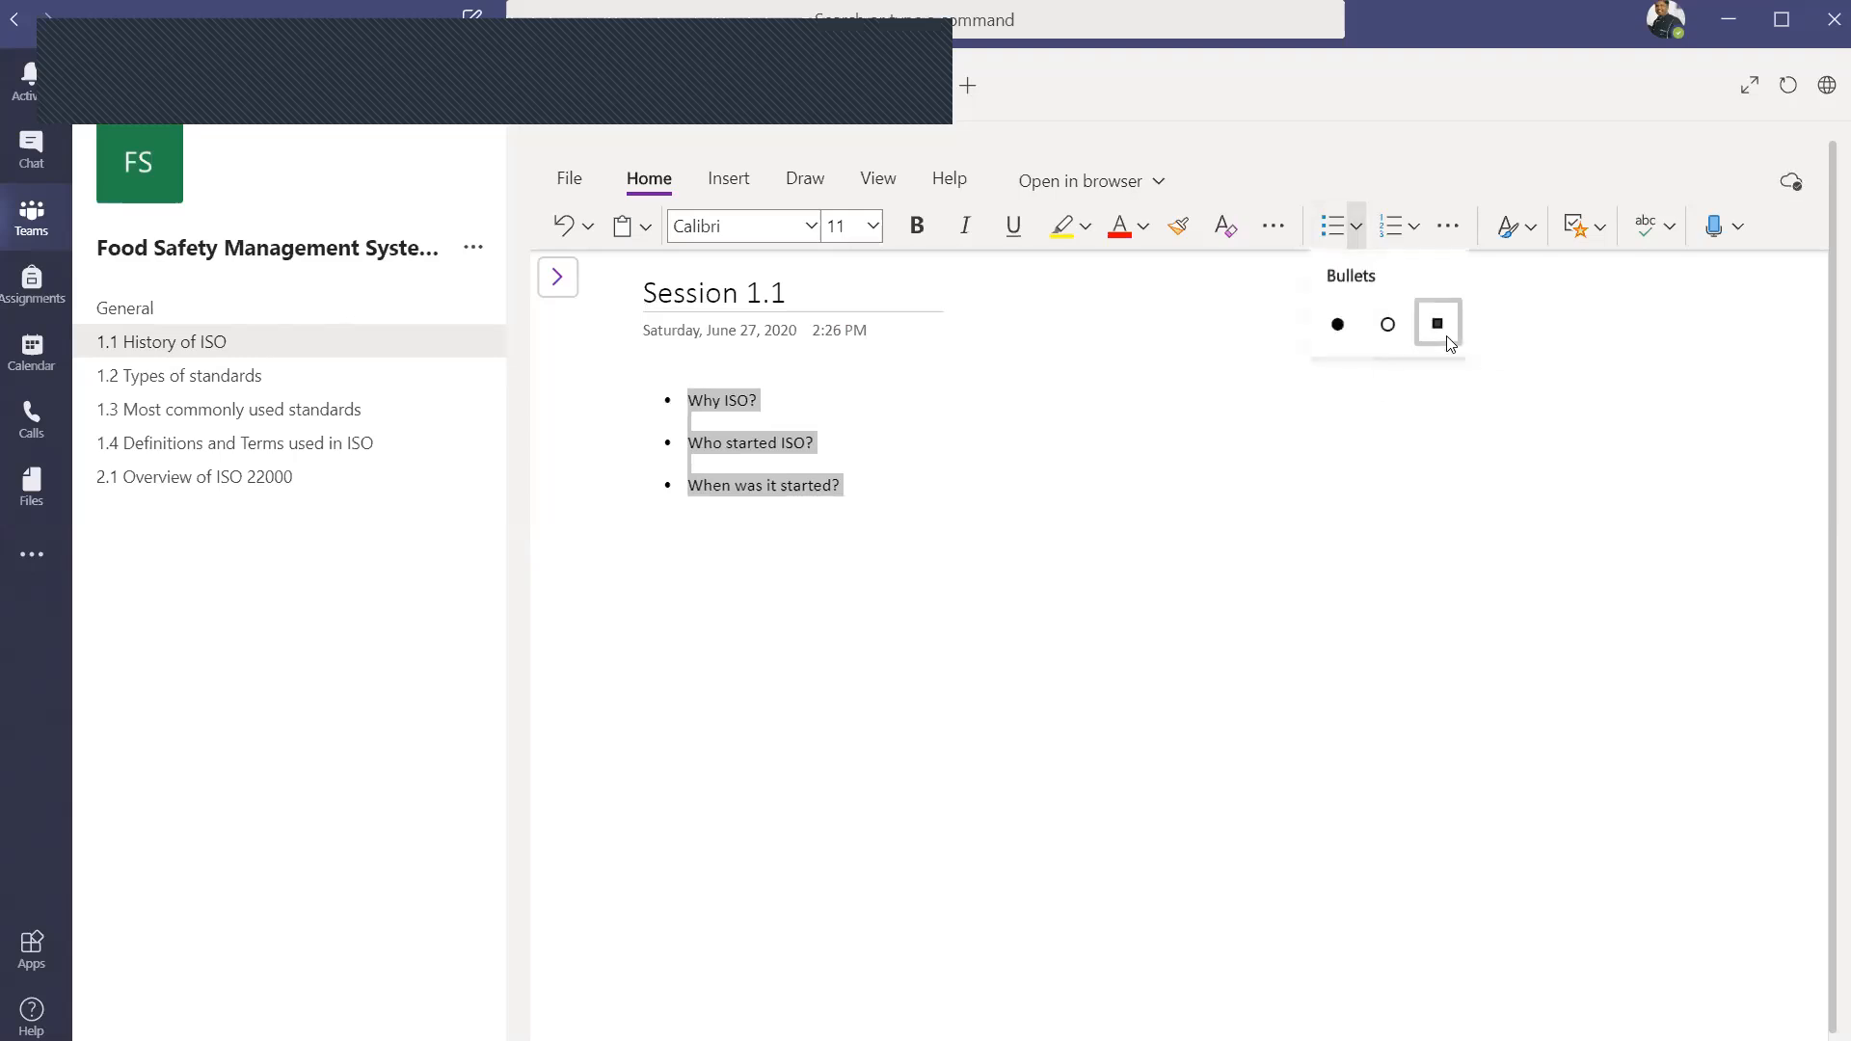
{"action": "left_click", "coordinate": [1438, 328]}
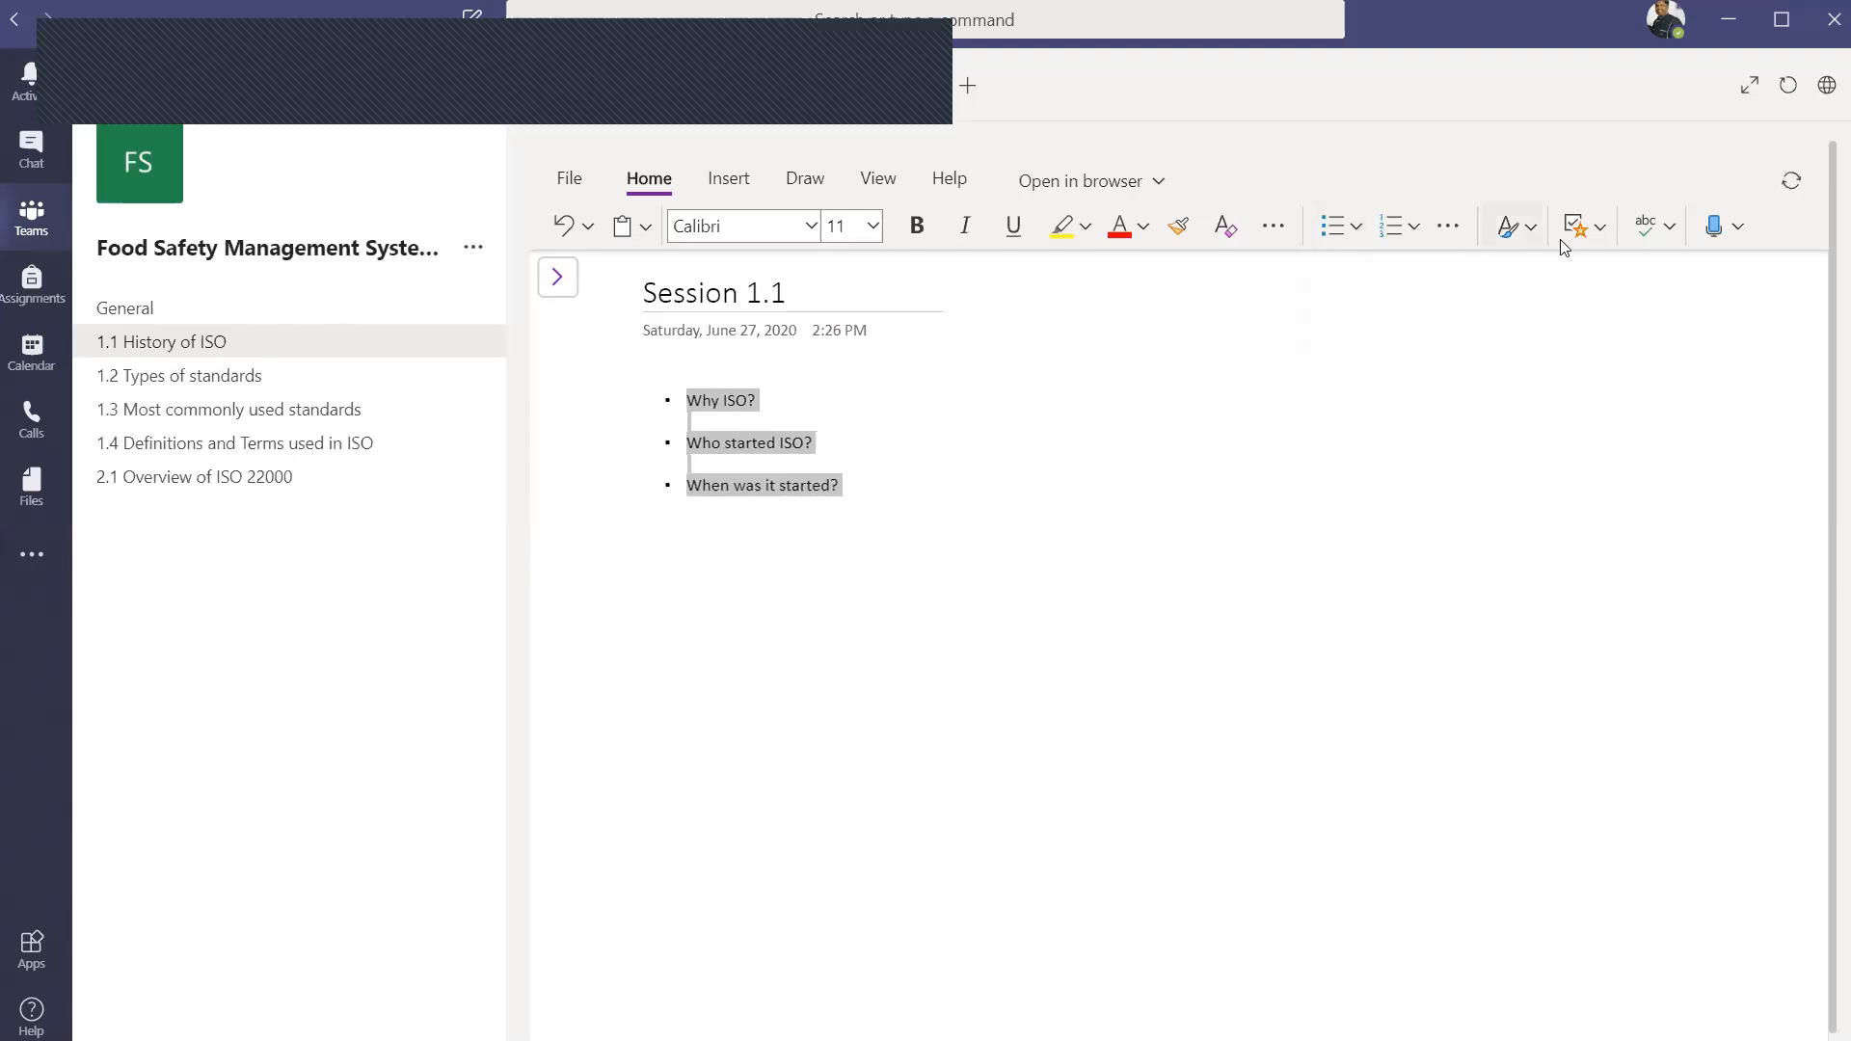
{"action": "left_click", "coordinate": [1520, 232]}
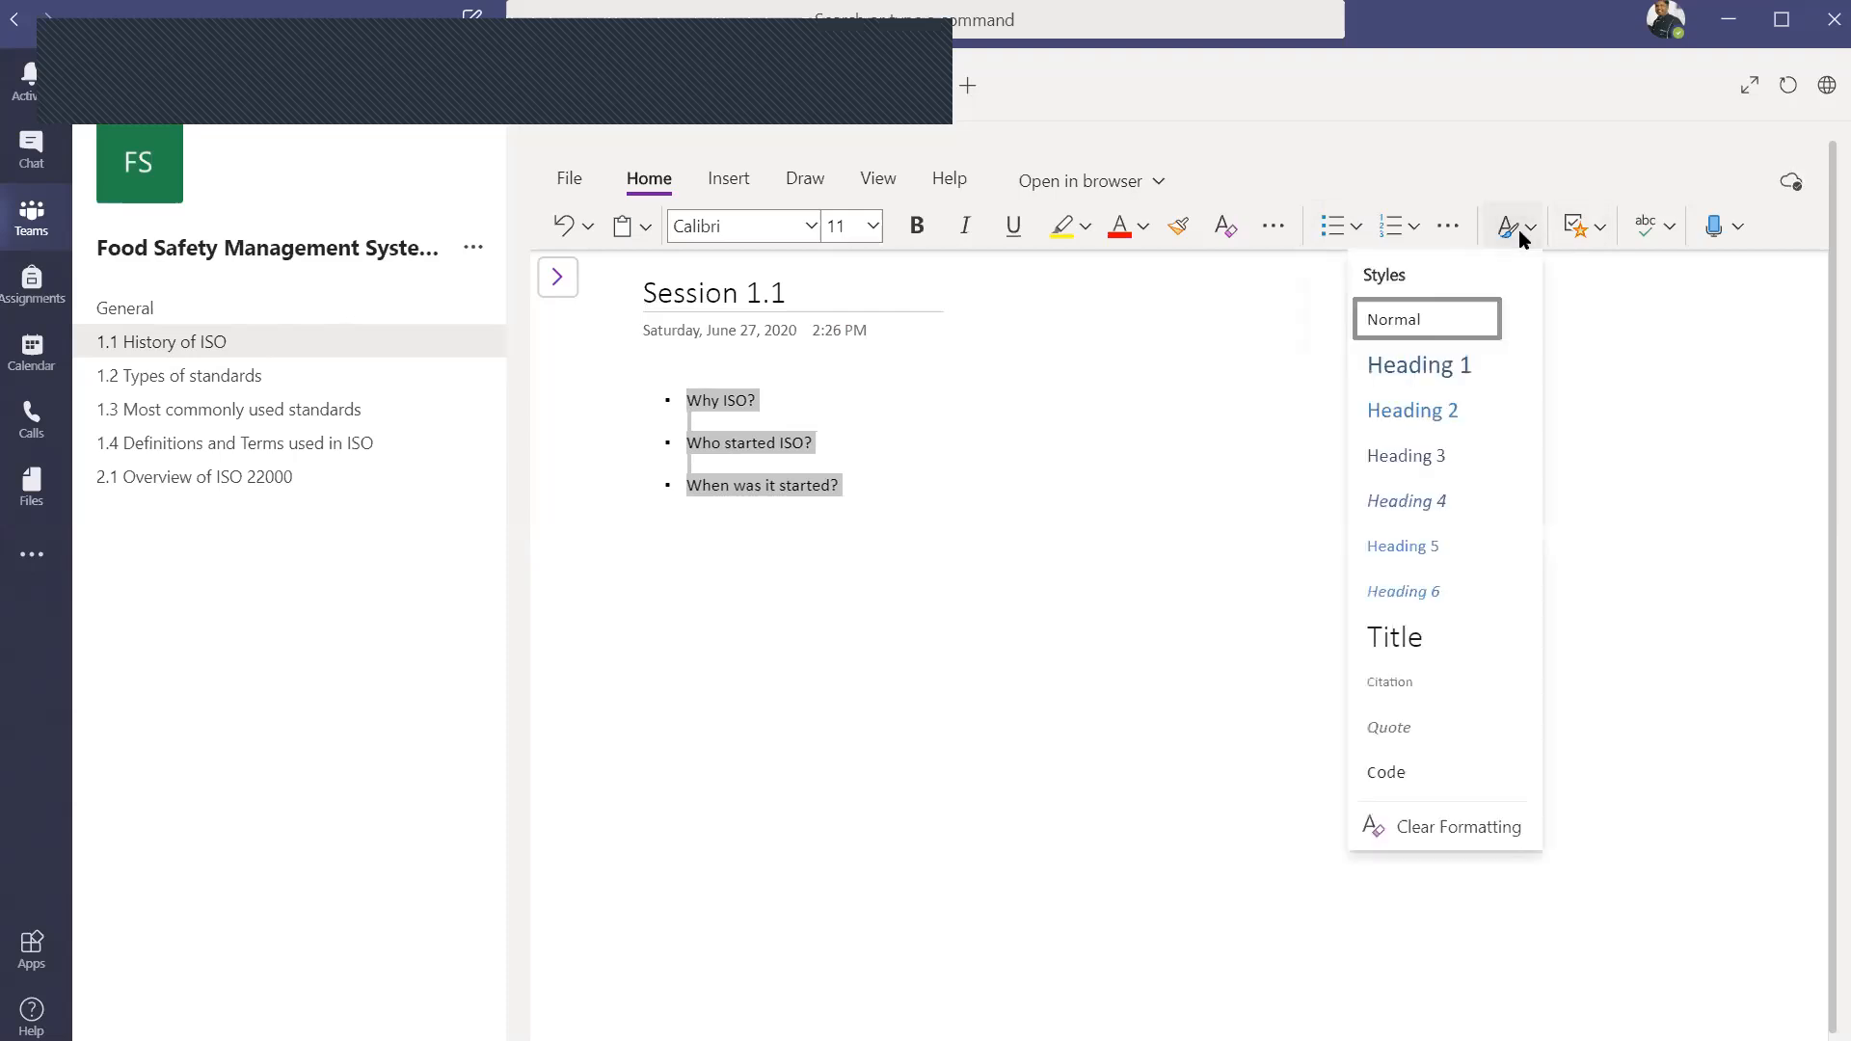
{"action": "left_click", "coordinate": [1419, 378]}
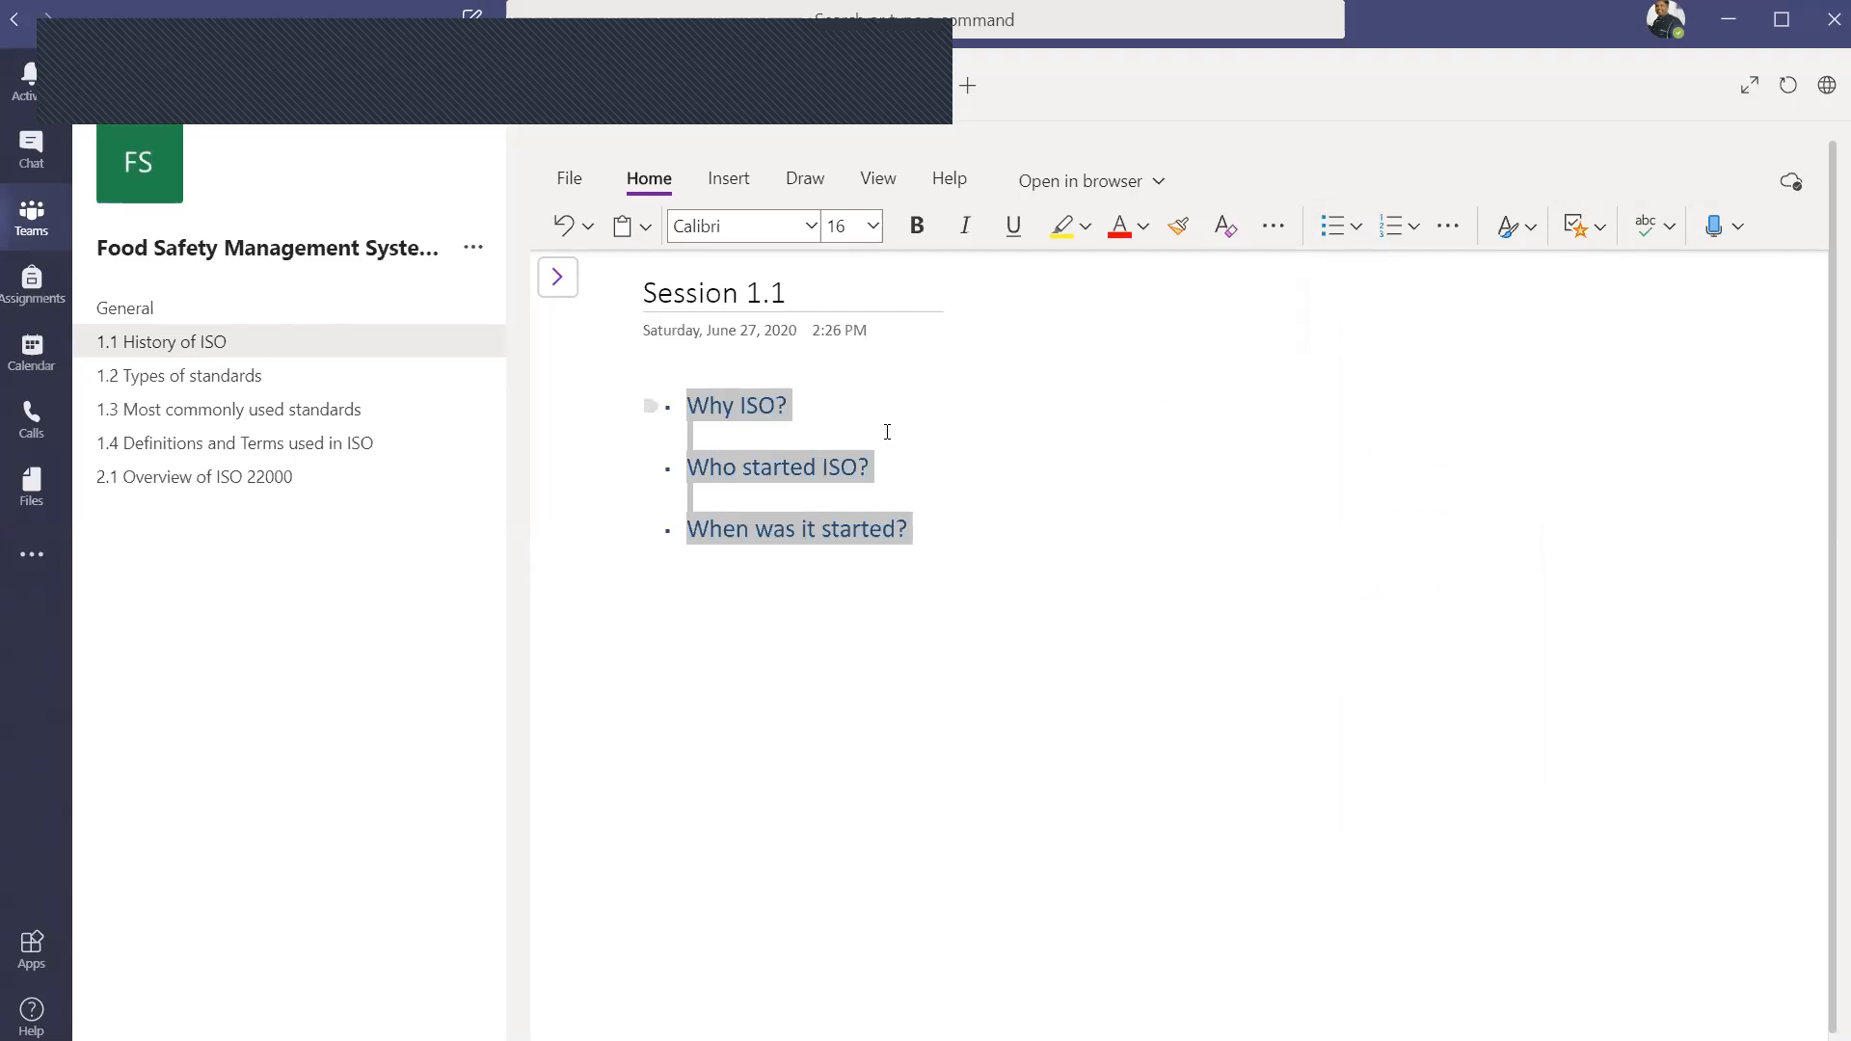
Step: Insert the eye-rolling face emoji after the question "Why ISO?"
{"action": "left_click", "coordinate": [891, 391]}
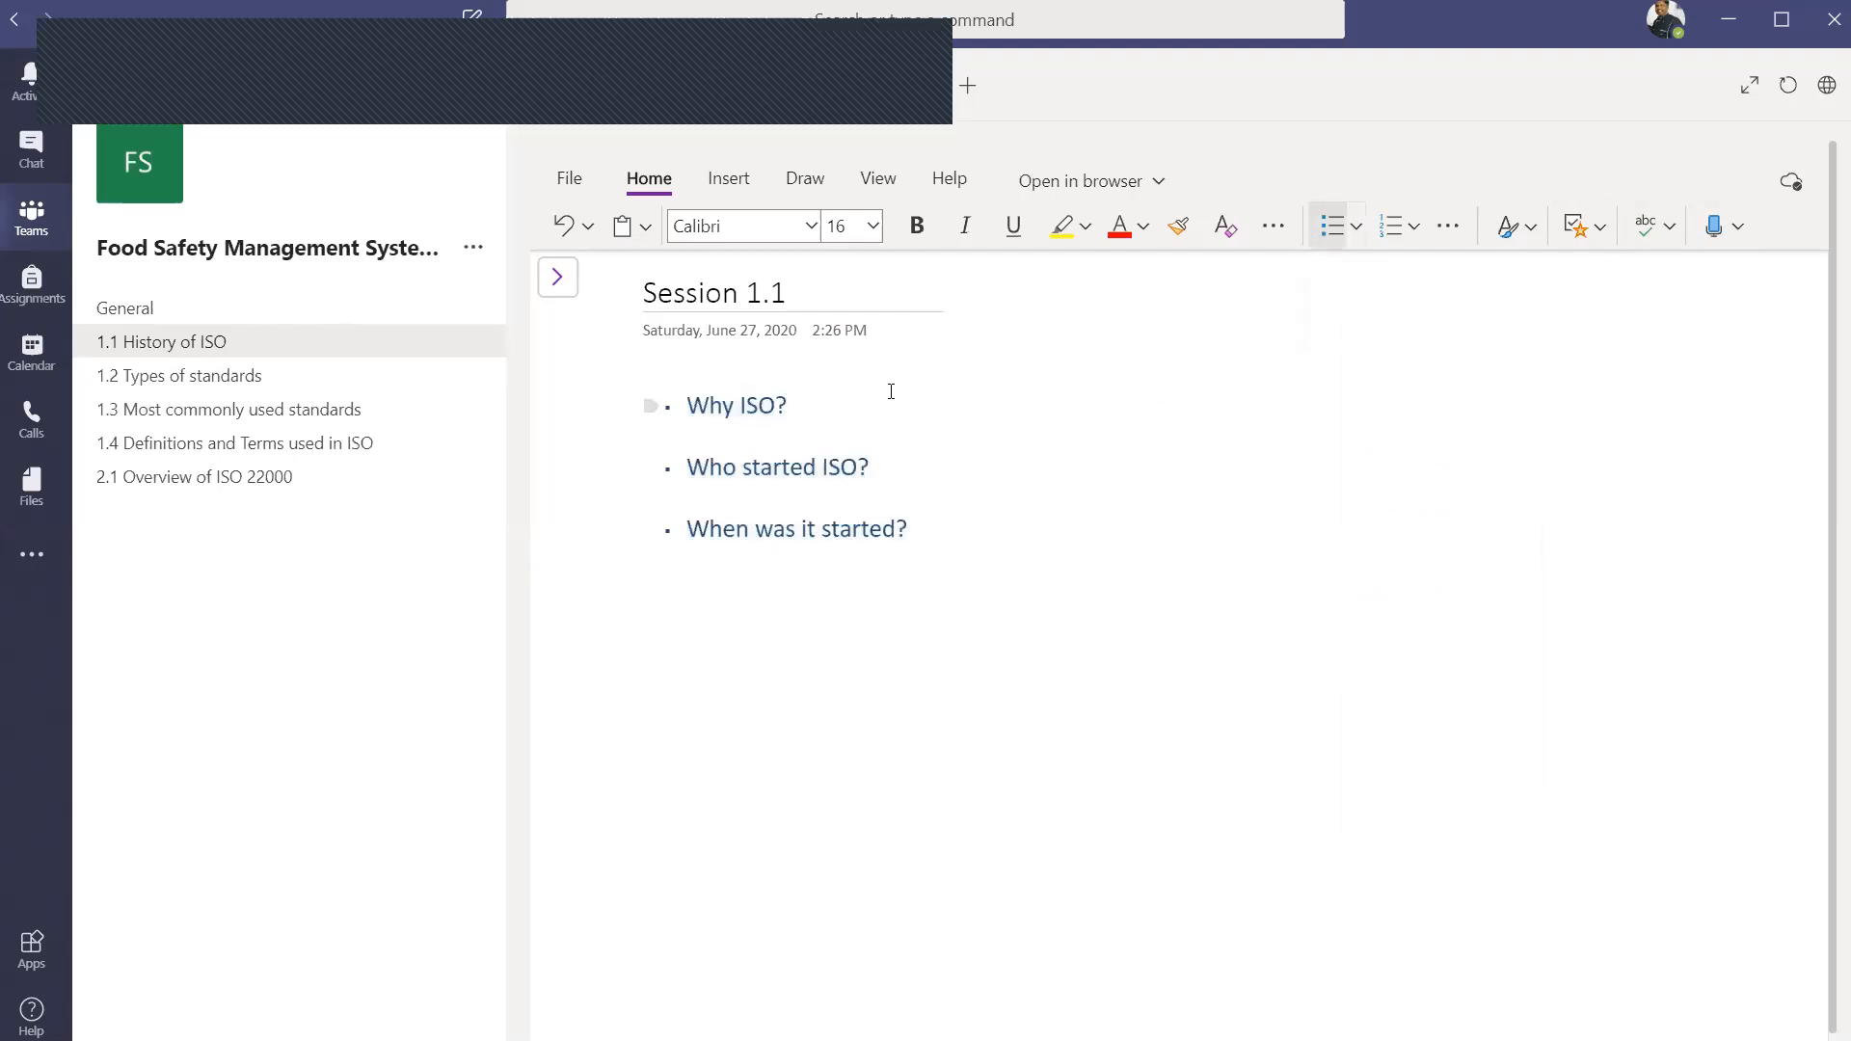
{"action": "left_click", "coordinate": [730, 183]}
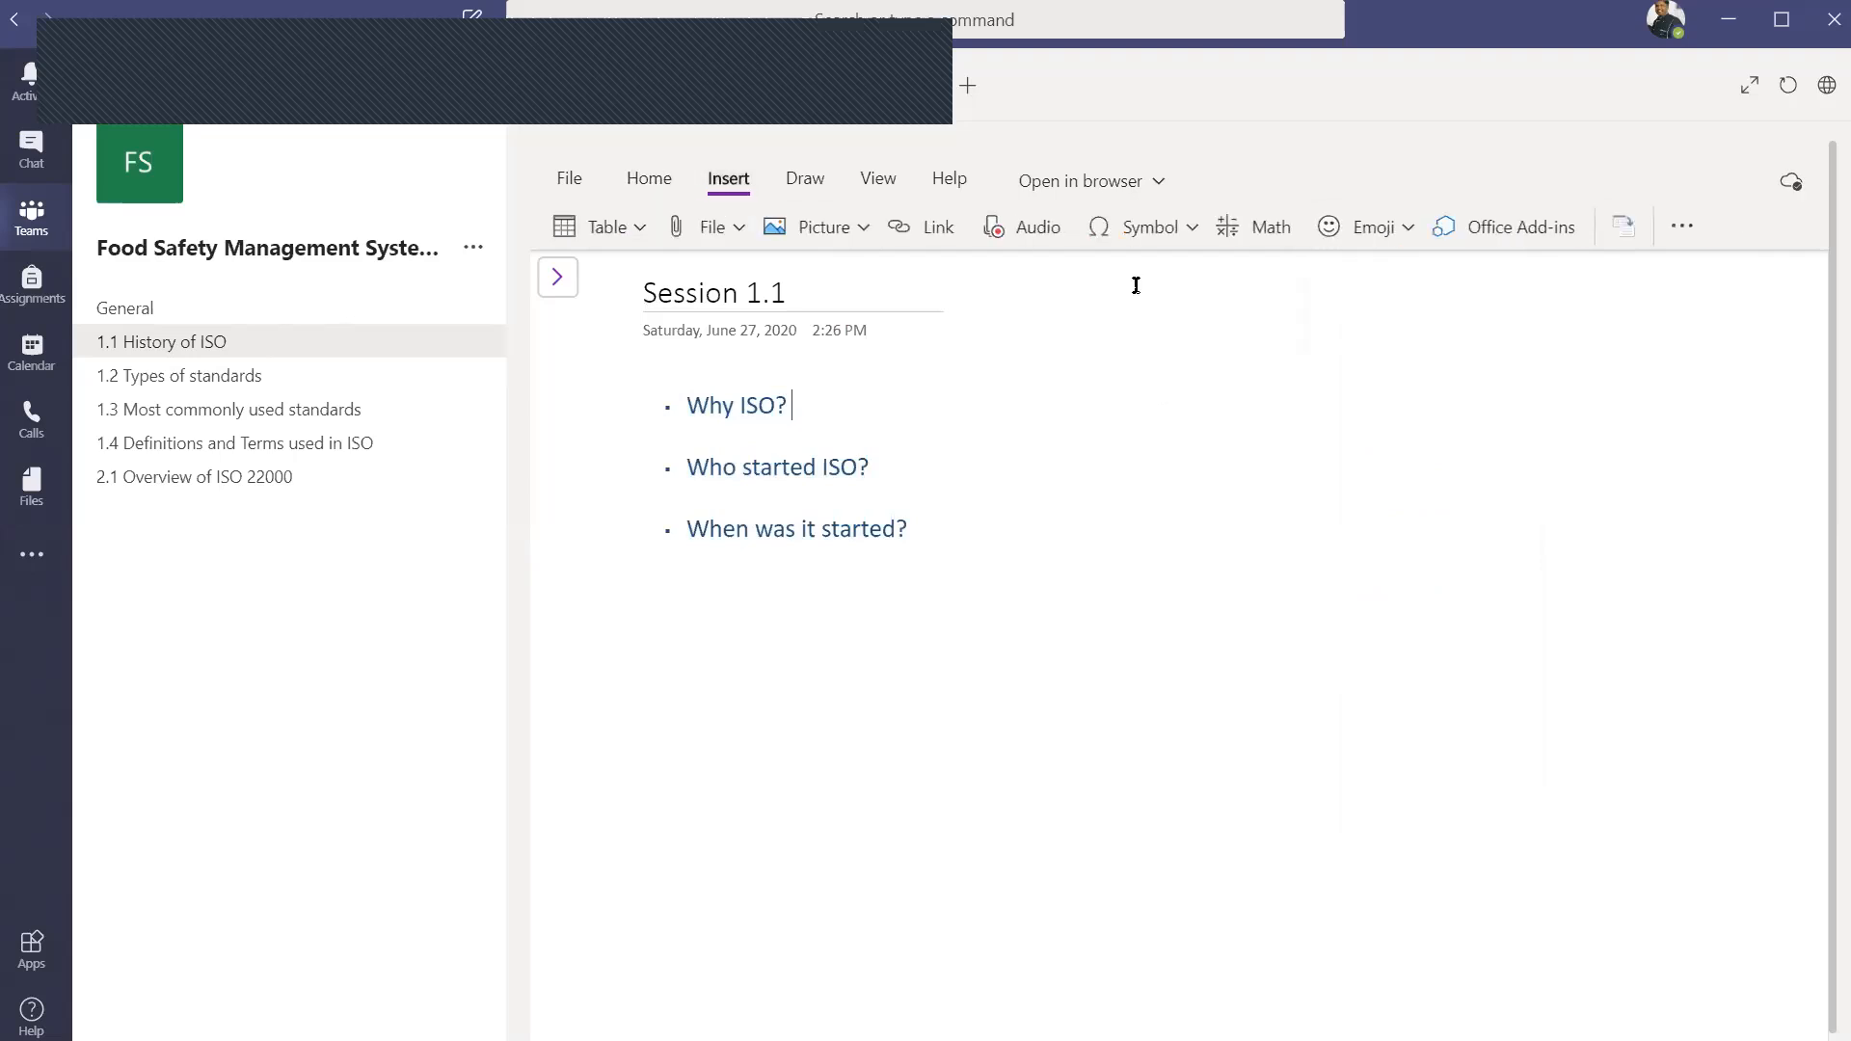
{"action": "left_click", "coordinate": [1407, 228]}
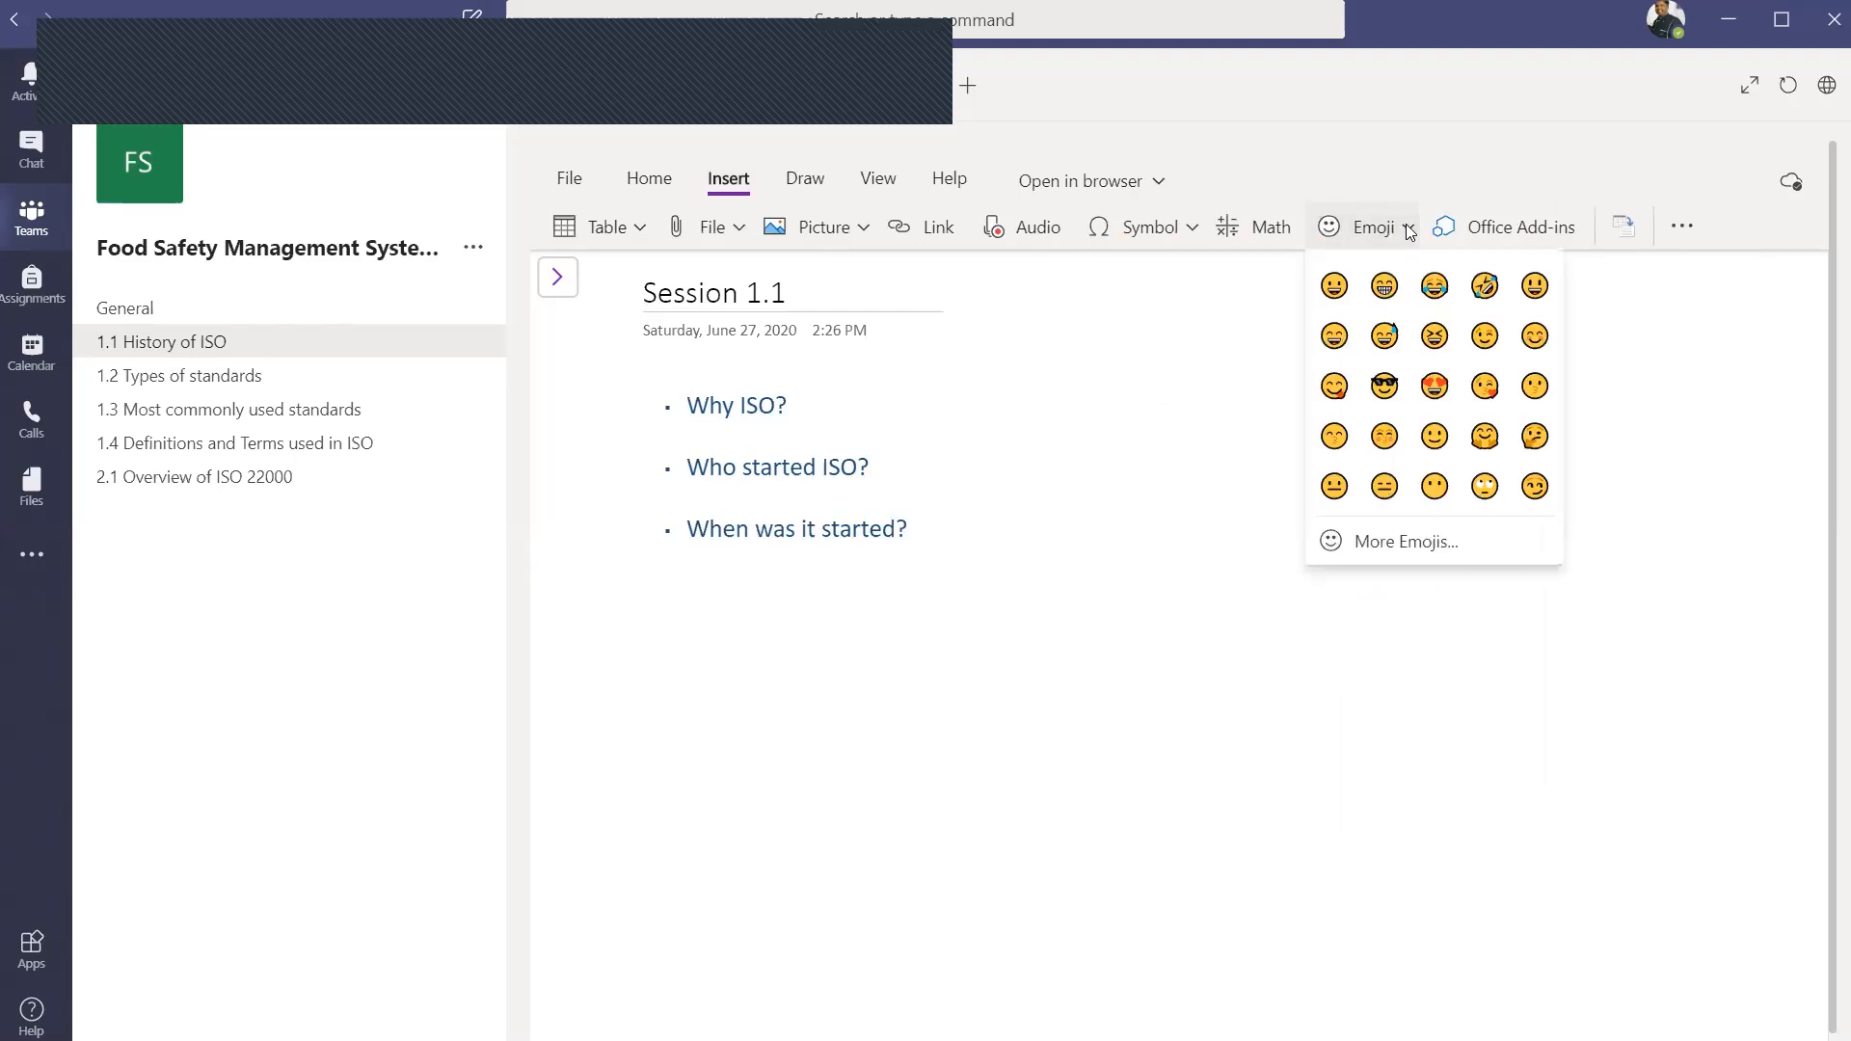
{"action": "left_click", "coordinate": [1484, 487]}
{"action": "left_click", "coordinate": [901, 470]}
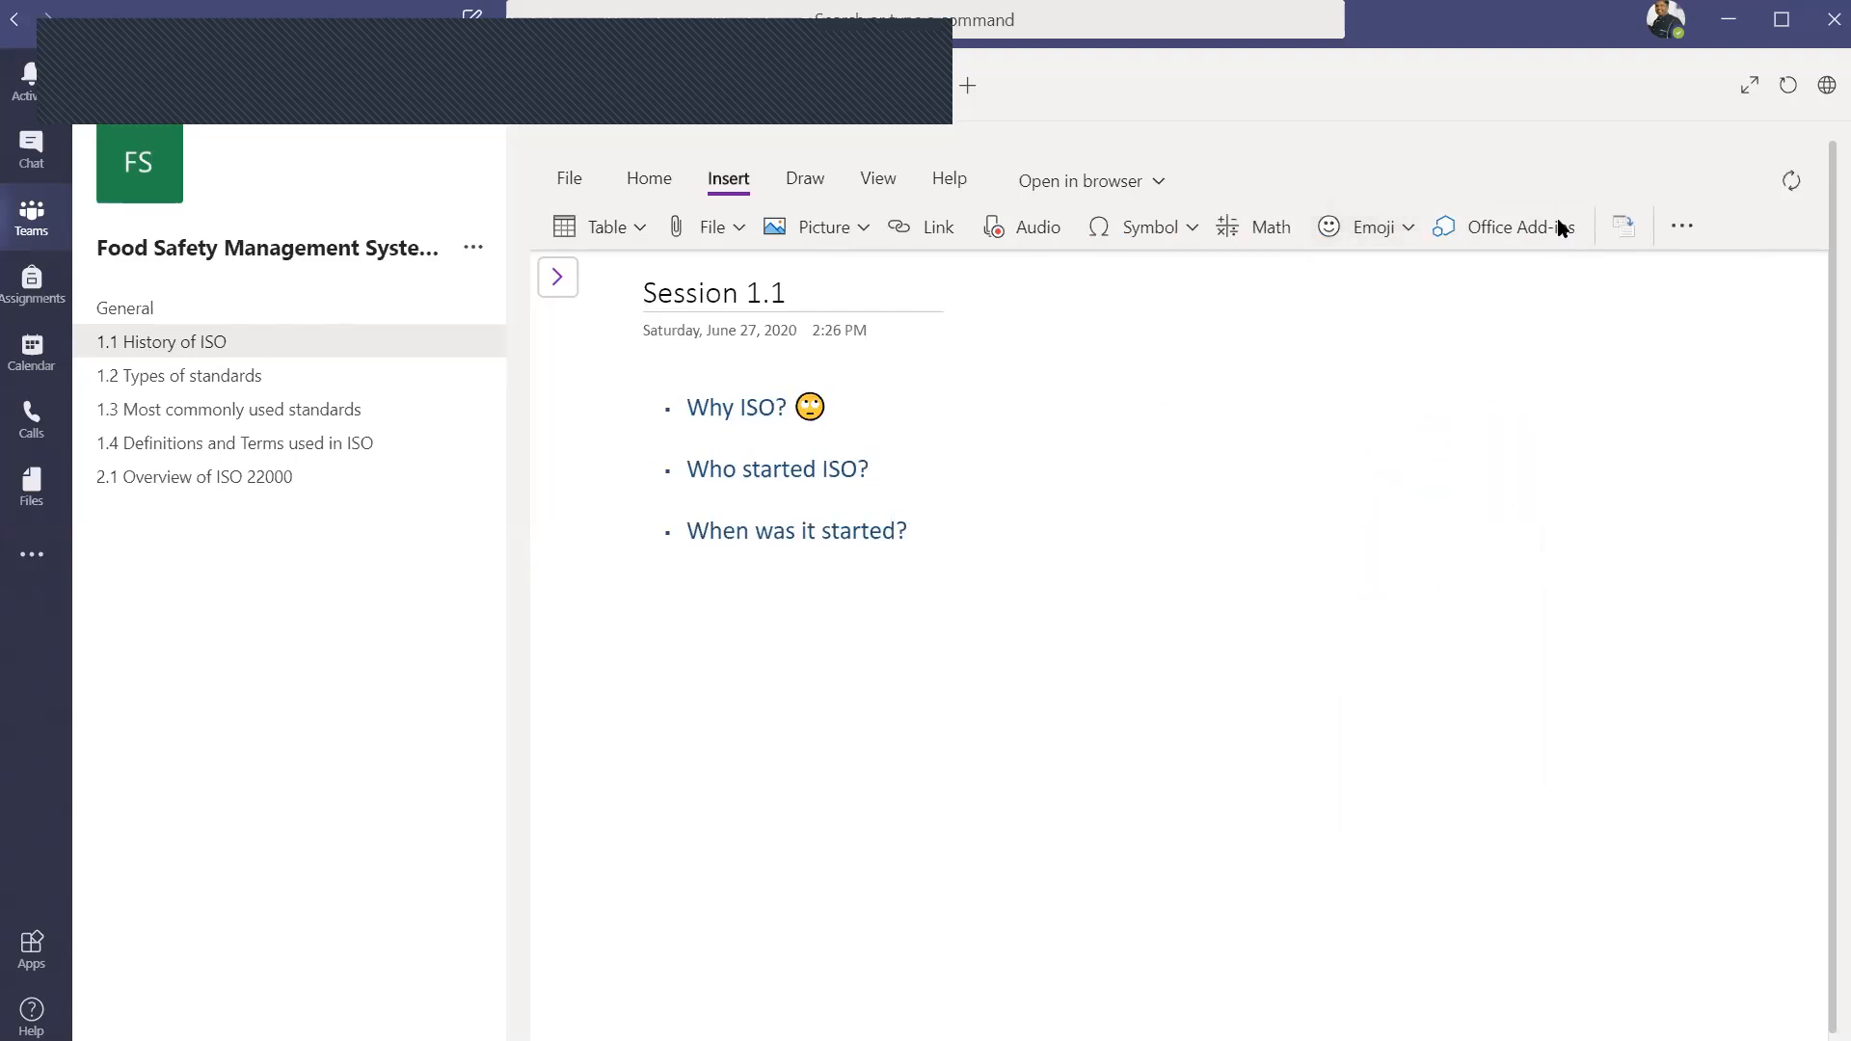
Step: Insert the person raising hand emoji after the question "Who started ISO?" from the full emoji collection and close the collection
{"action": "left_click", "coordinate": [1406, 230]}
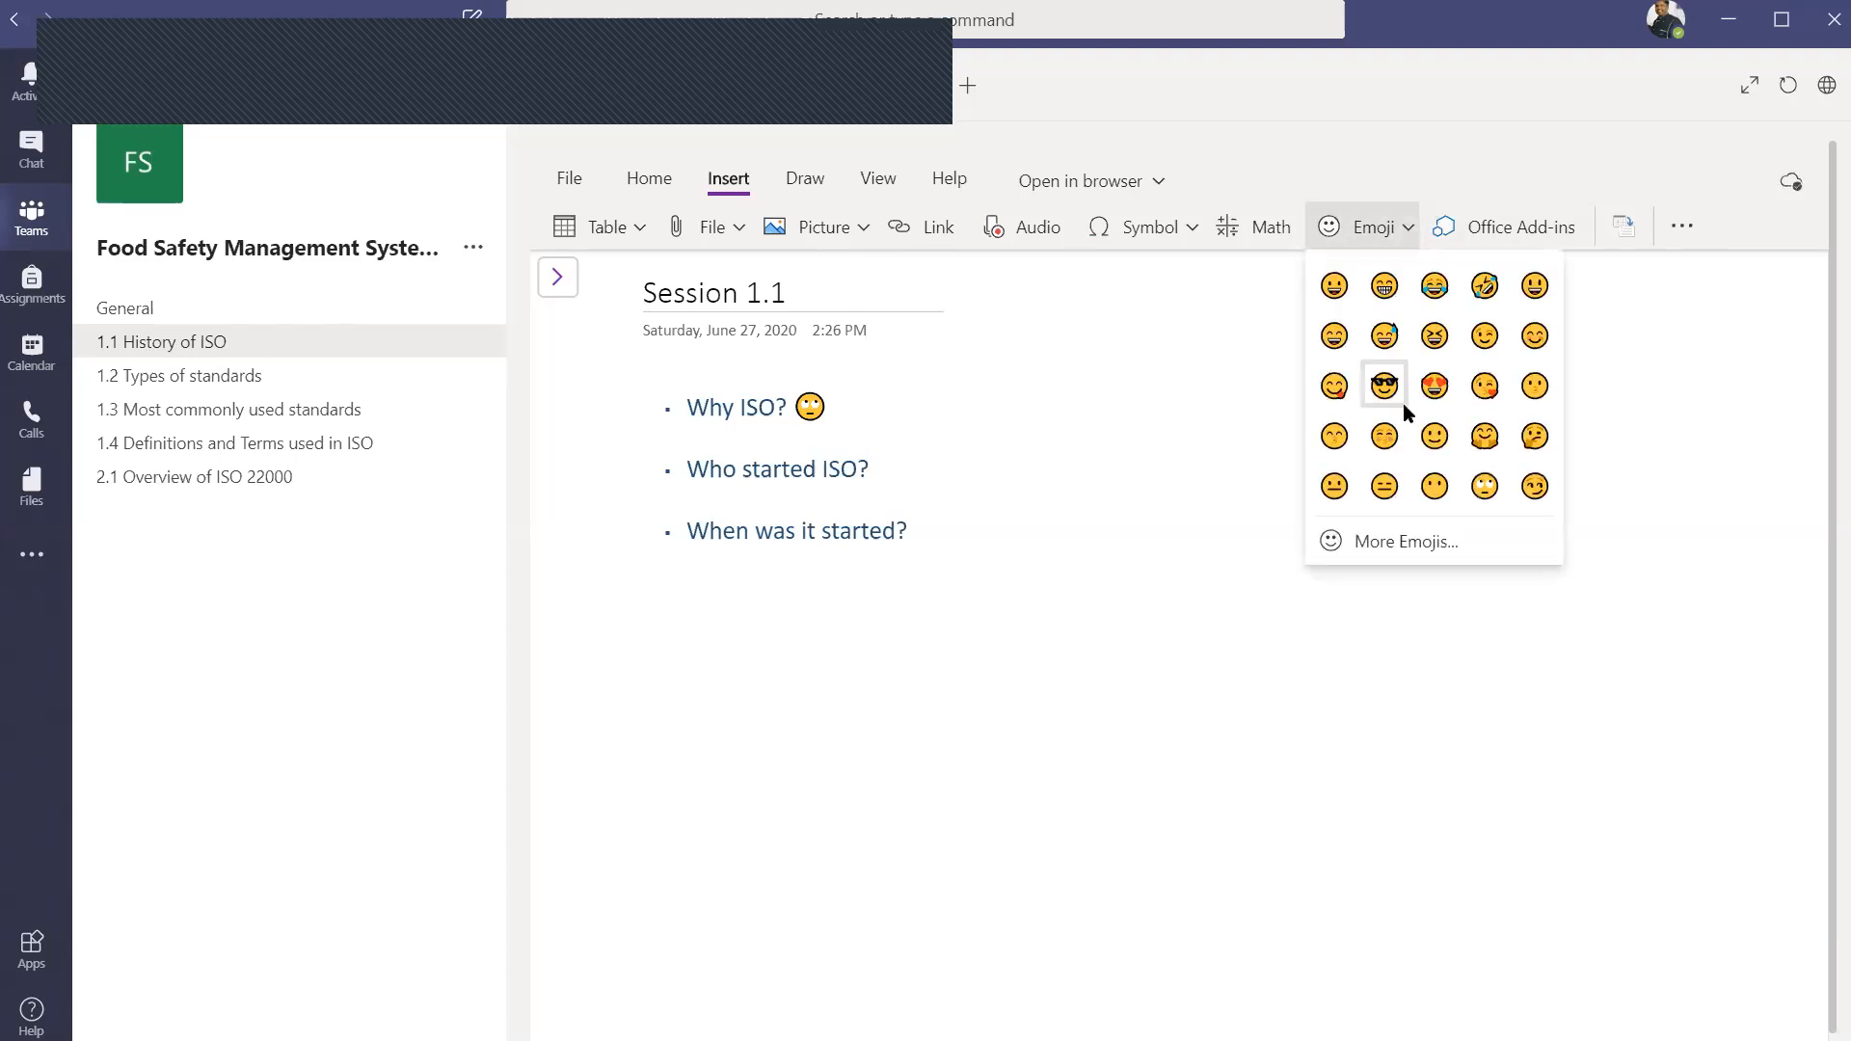
{"action": "left_click", "coordinate": [1393, 543]}
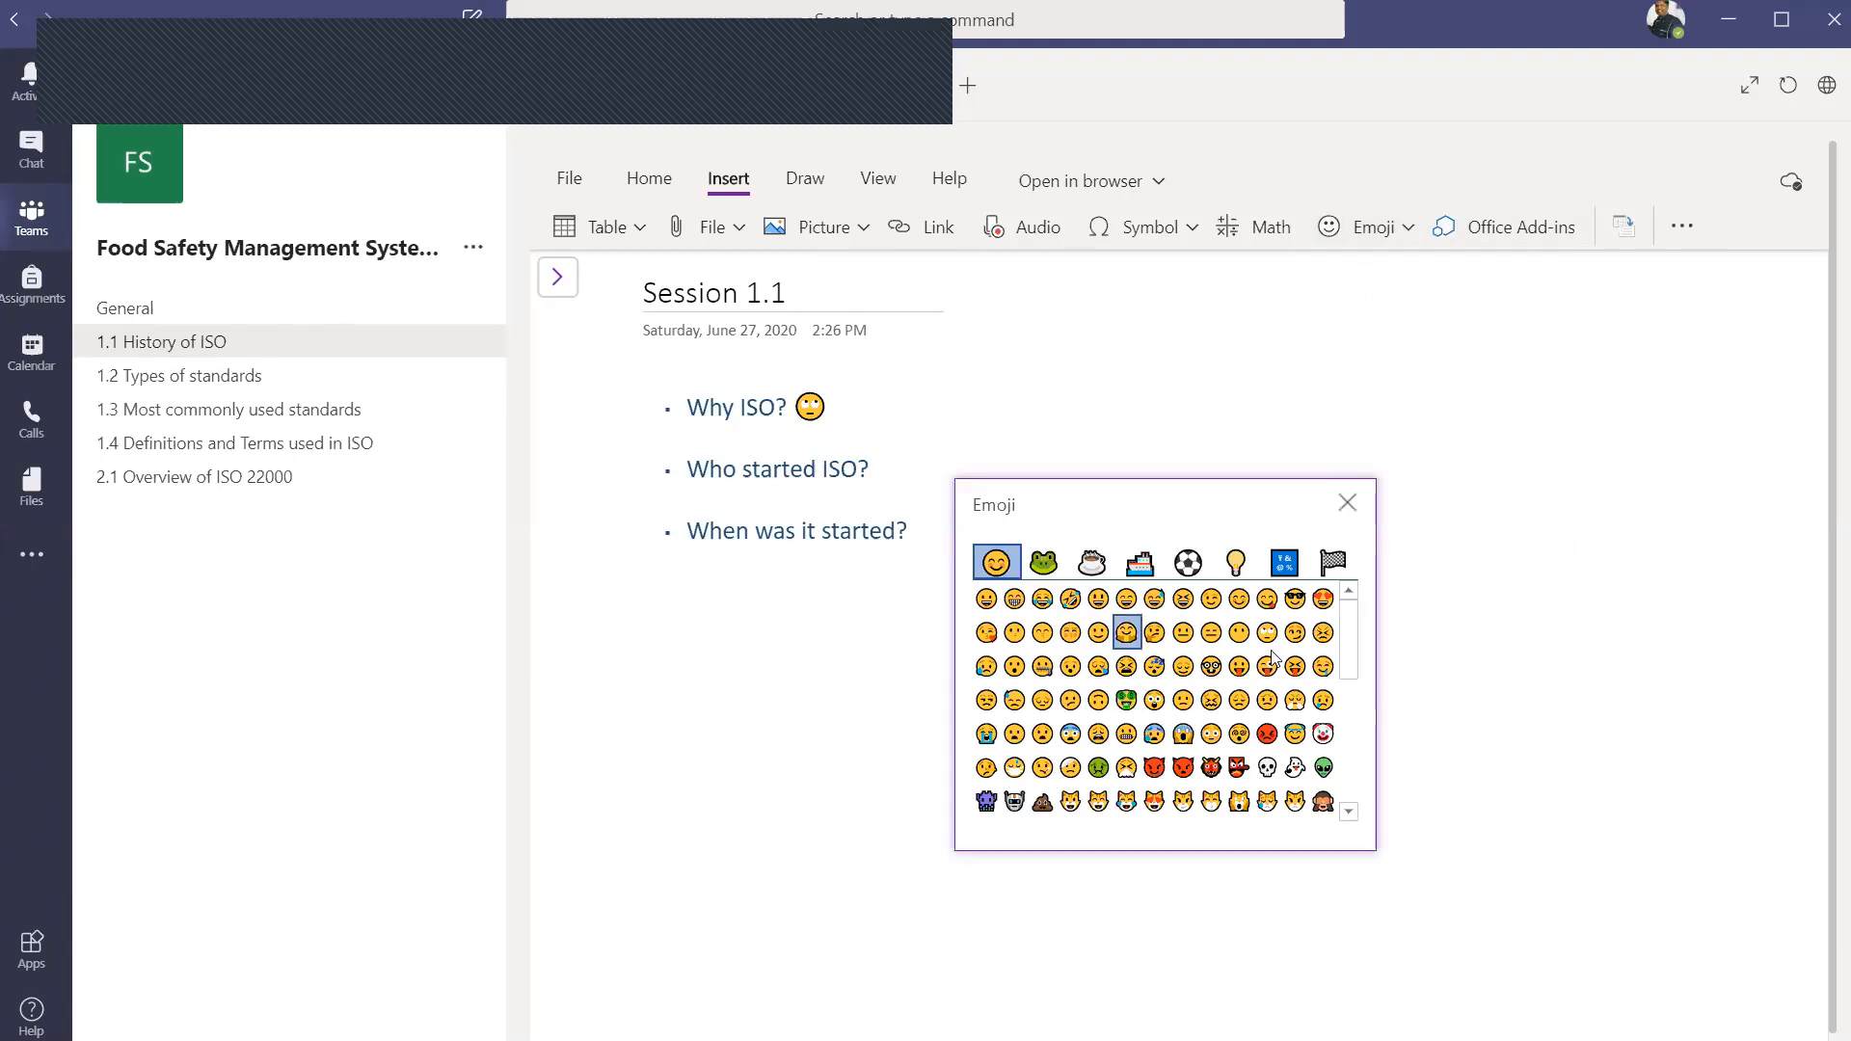
{"action": "scroll", "coordinate": [1160, 716], "scroll_direction": "down", "scroll_amount": 1}
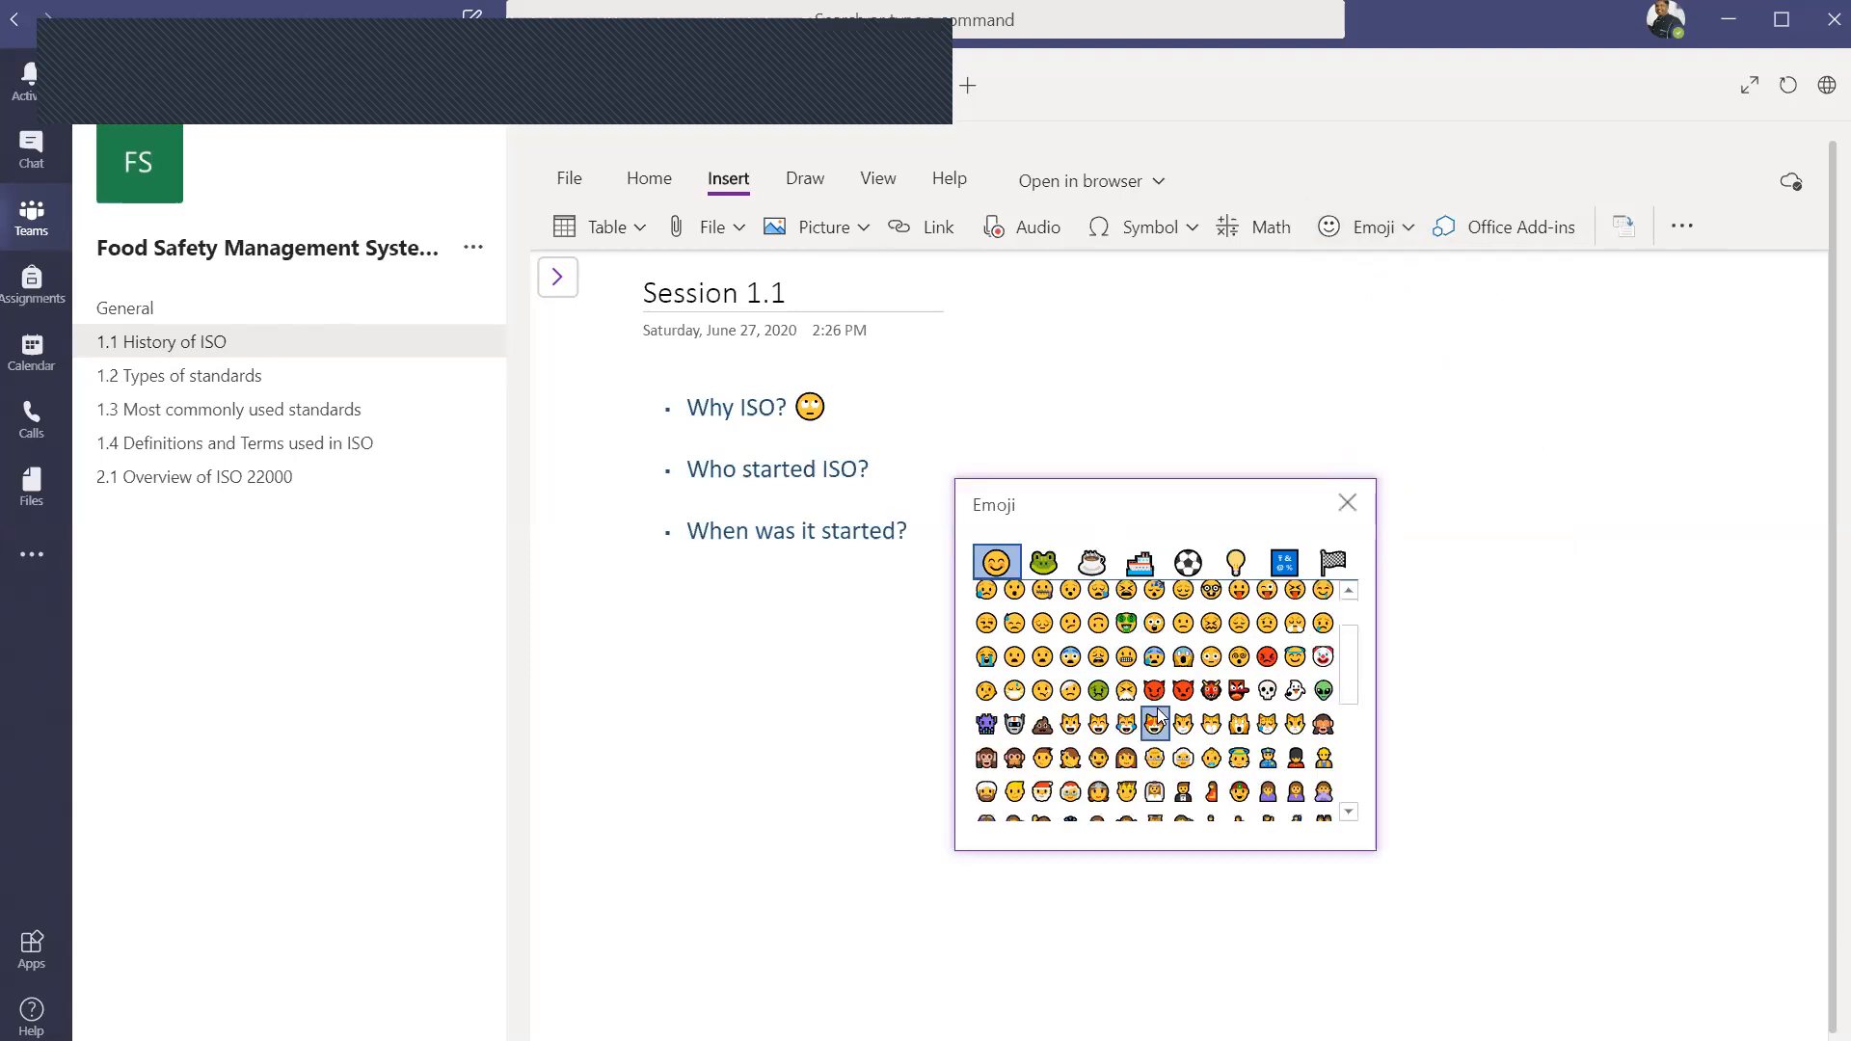
{"action": "scroll", "coordinate": [1160, 716], "scroll_direction": "down", "scroll_amount": 3}
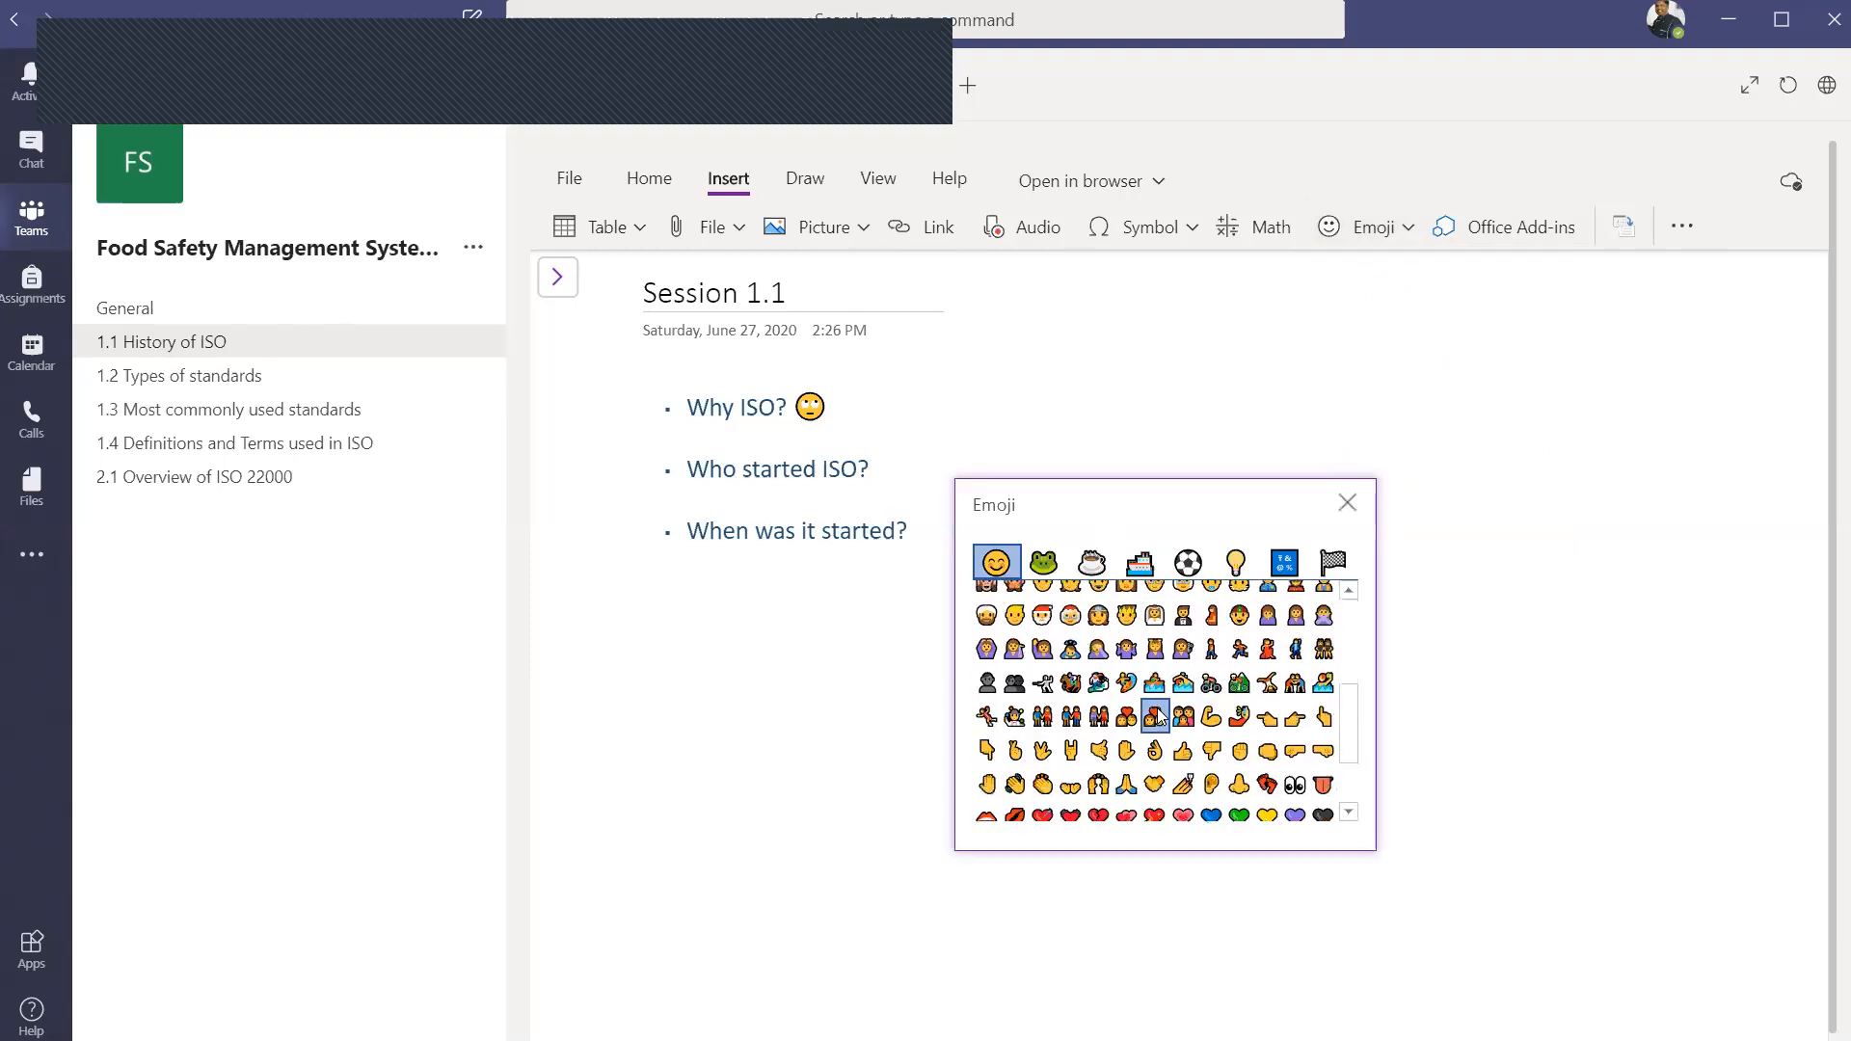
{"action": "scroll", "coordinate": [1178, 749], "scroll_direction": "down", "scroll_amount": 1}
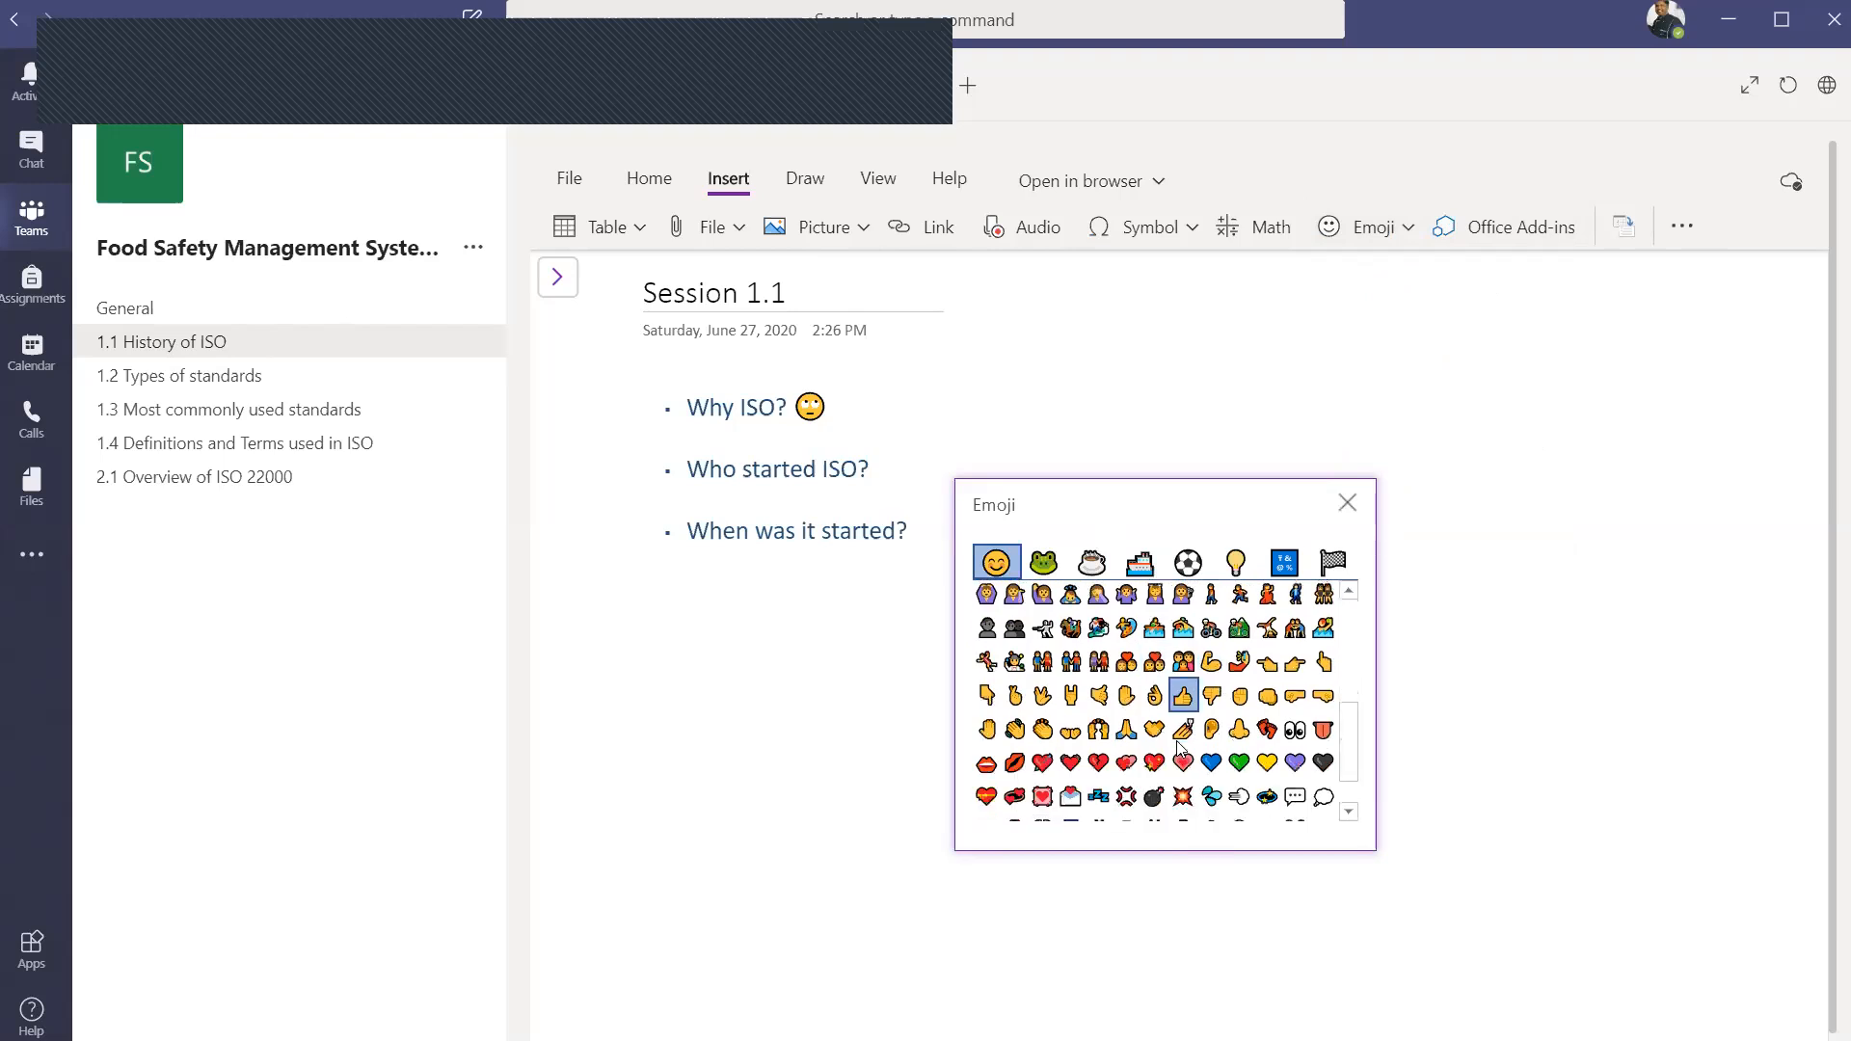
{"action": "scroll", "coordinate": [1178, 749], "scroll_direction": "up", "scroll_amount": 1}
{"action": "scroll", "coordinate": [1178, 749], "scroll_direction": "down", "scroll_amount": 2}
{"action": "scroll", "coordinate": [1178, 749], "scroll_direction": "up", "scroll_amount": 1}
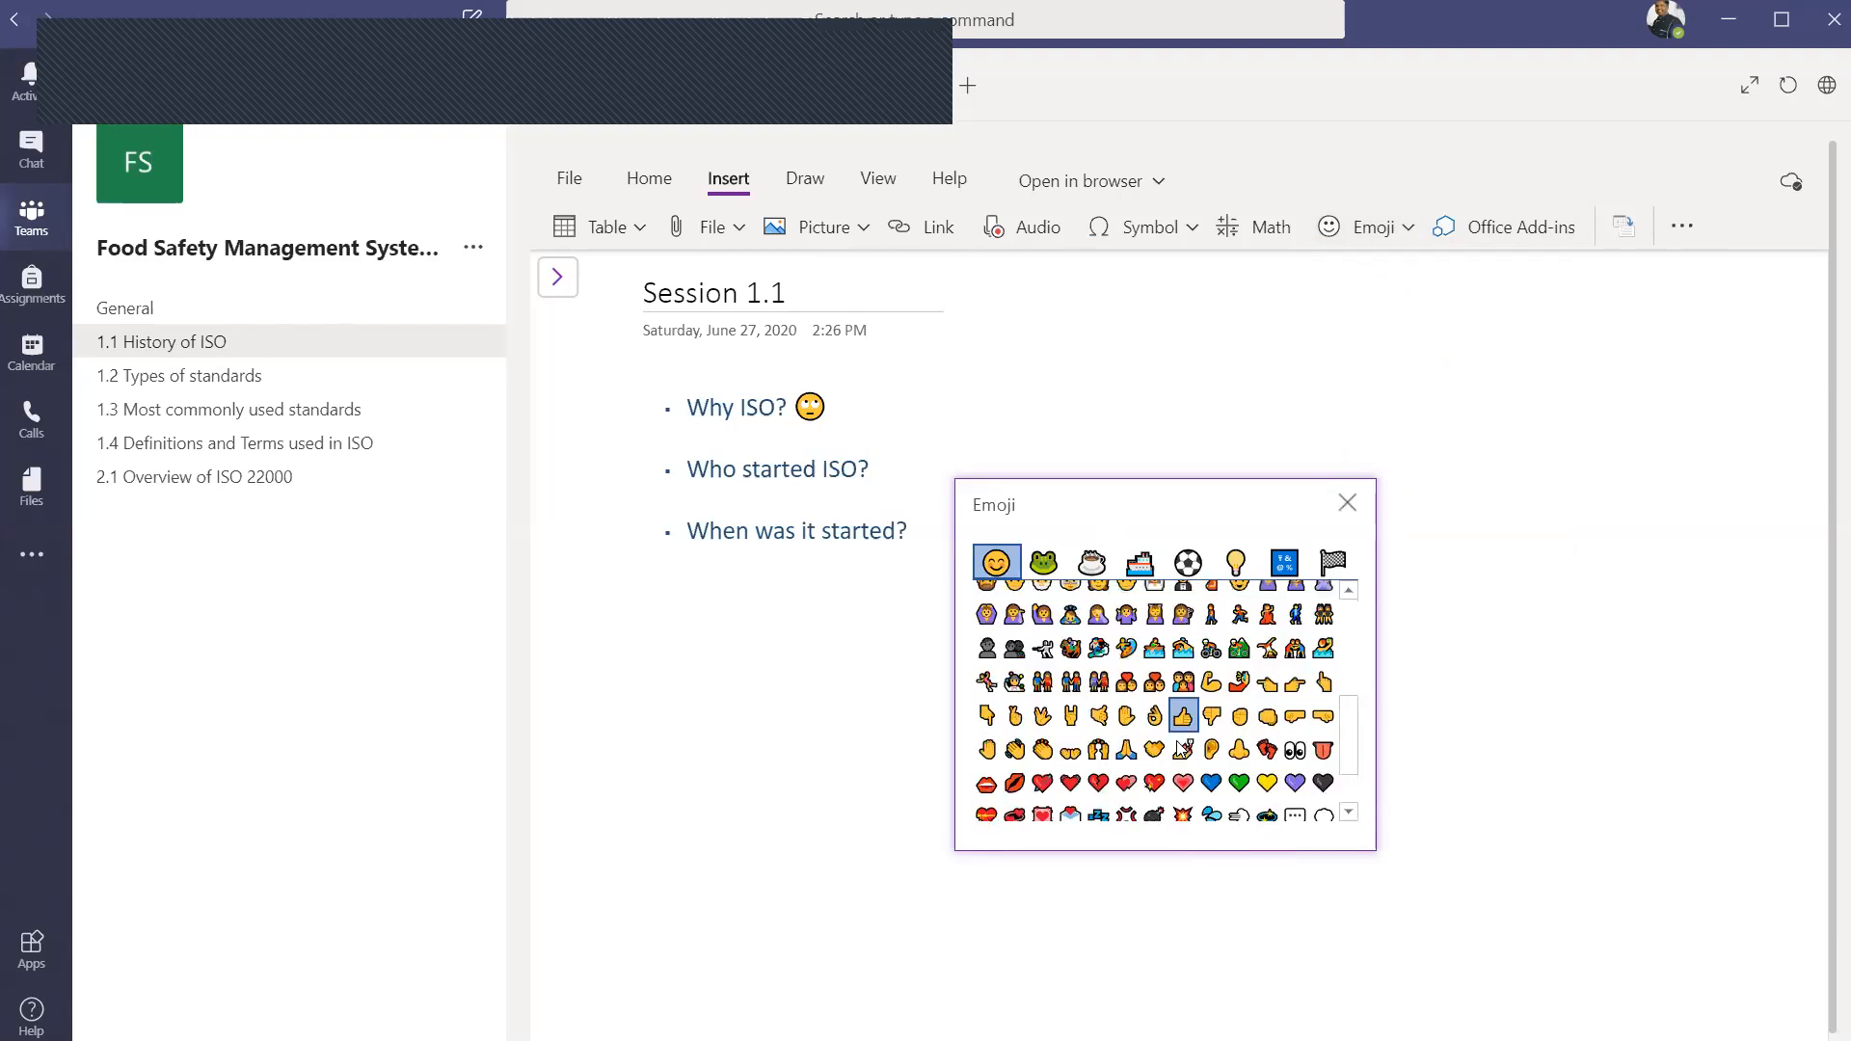
{"action": "left_click", "coordinate": [1041, 615]}
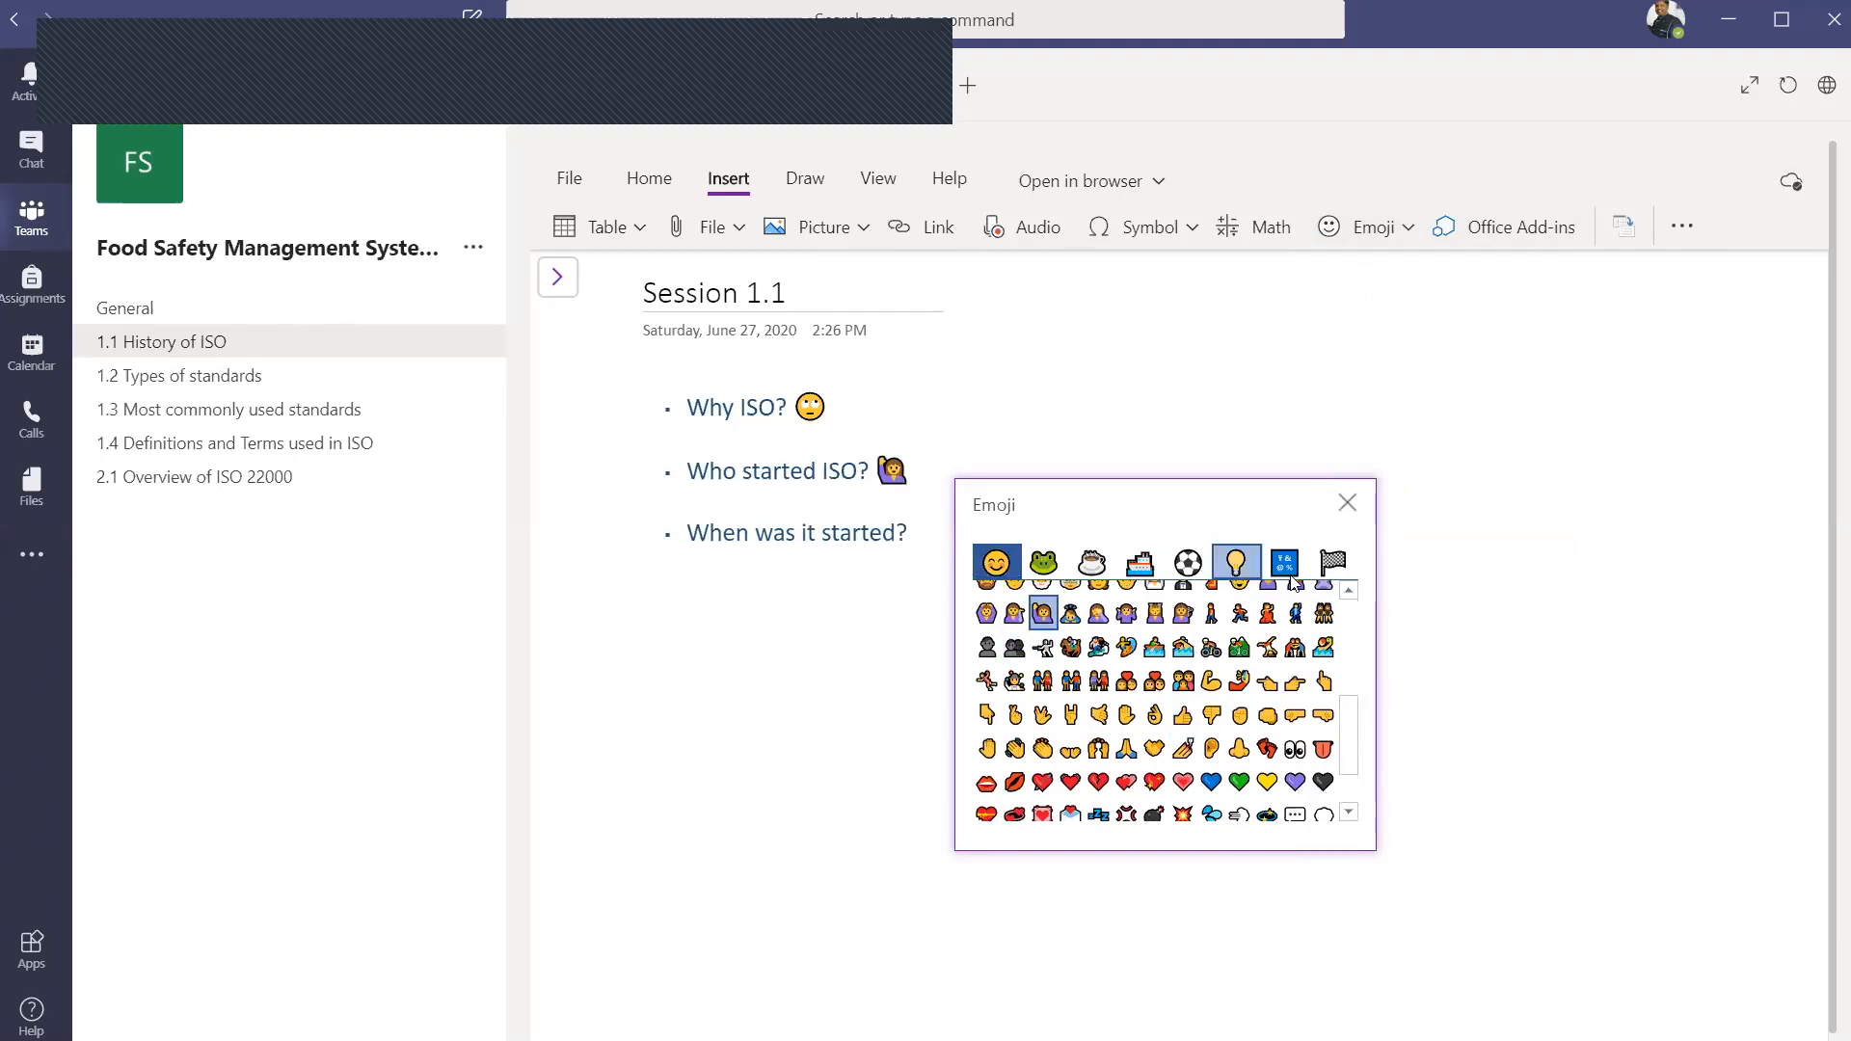
{"action": "left_click", "coordinate": [1346, 502]}
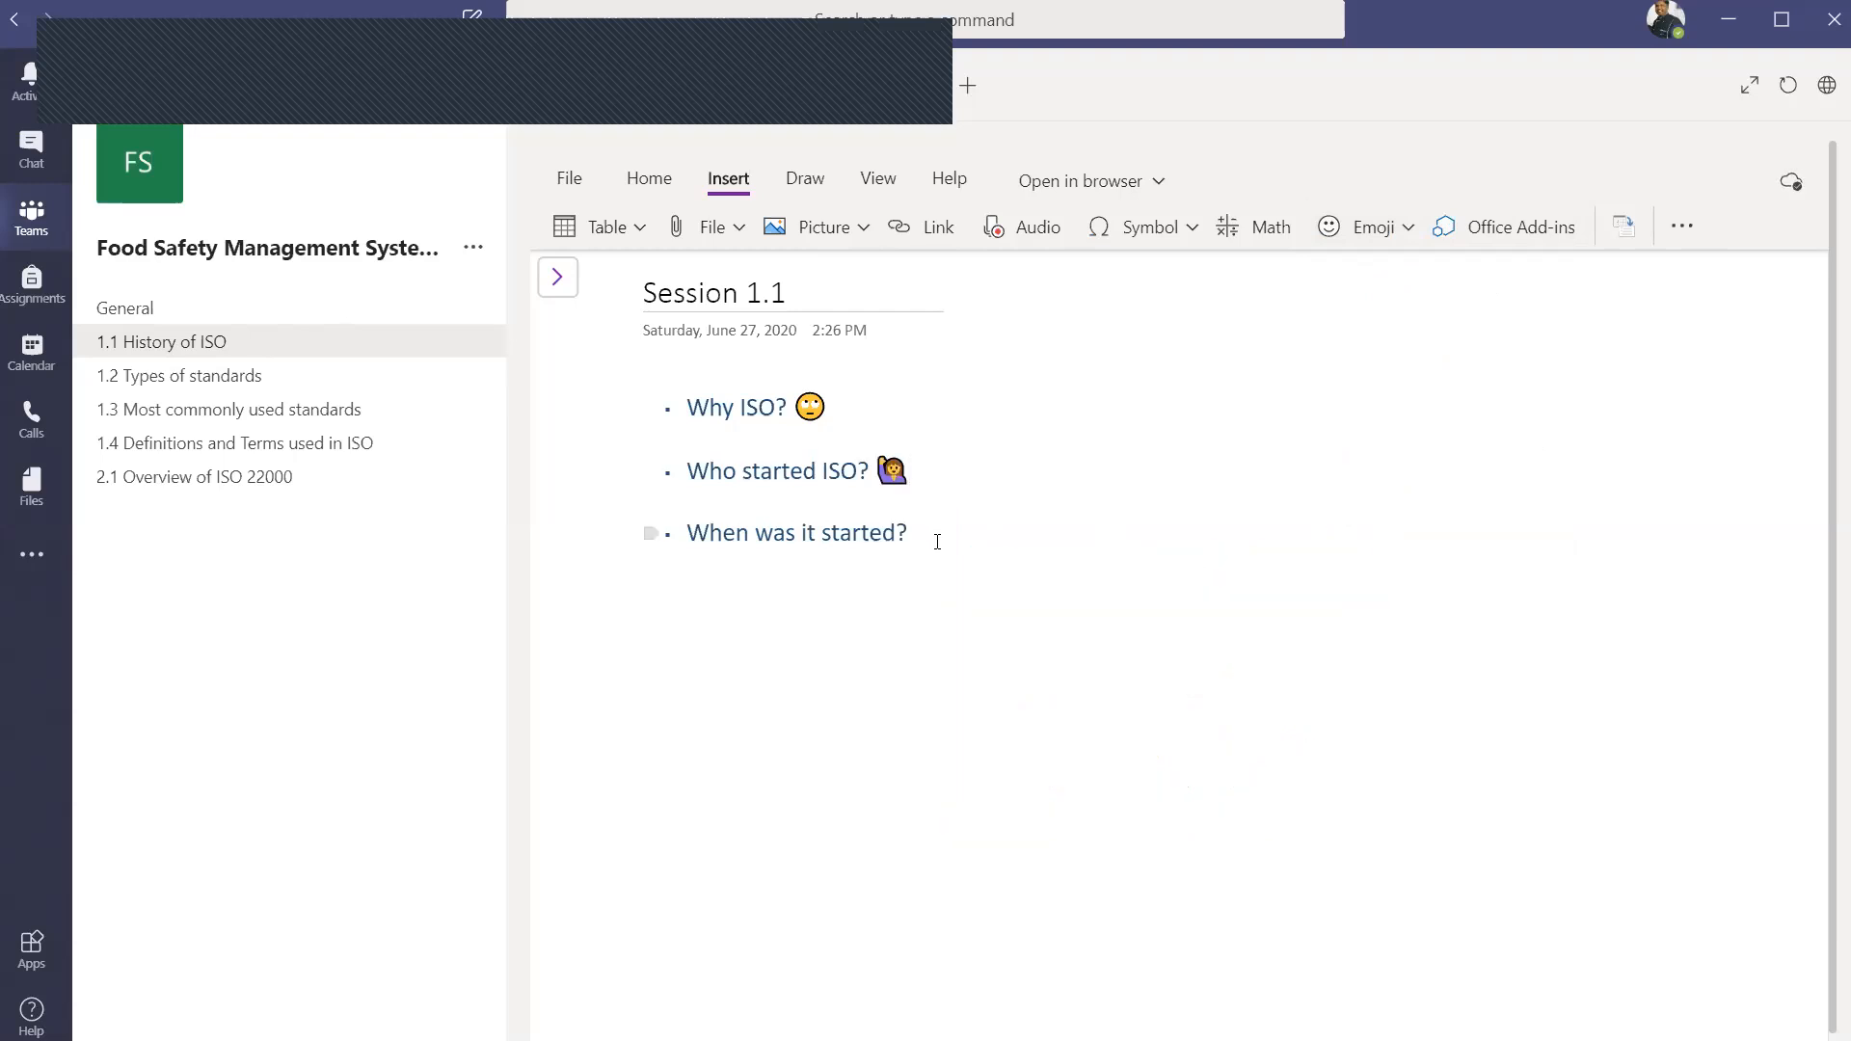
Step: End the bulleted list after "When was it started?" and place the cursor on an empty line below it
{"action": "left_click", "coordinate": [939, 544]}
{"action": "key", "text": "Return"}
{"action": "key", "text": "Return"}
{"action": "key", "text": "alt+Tab"}
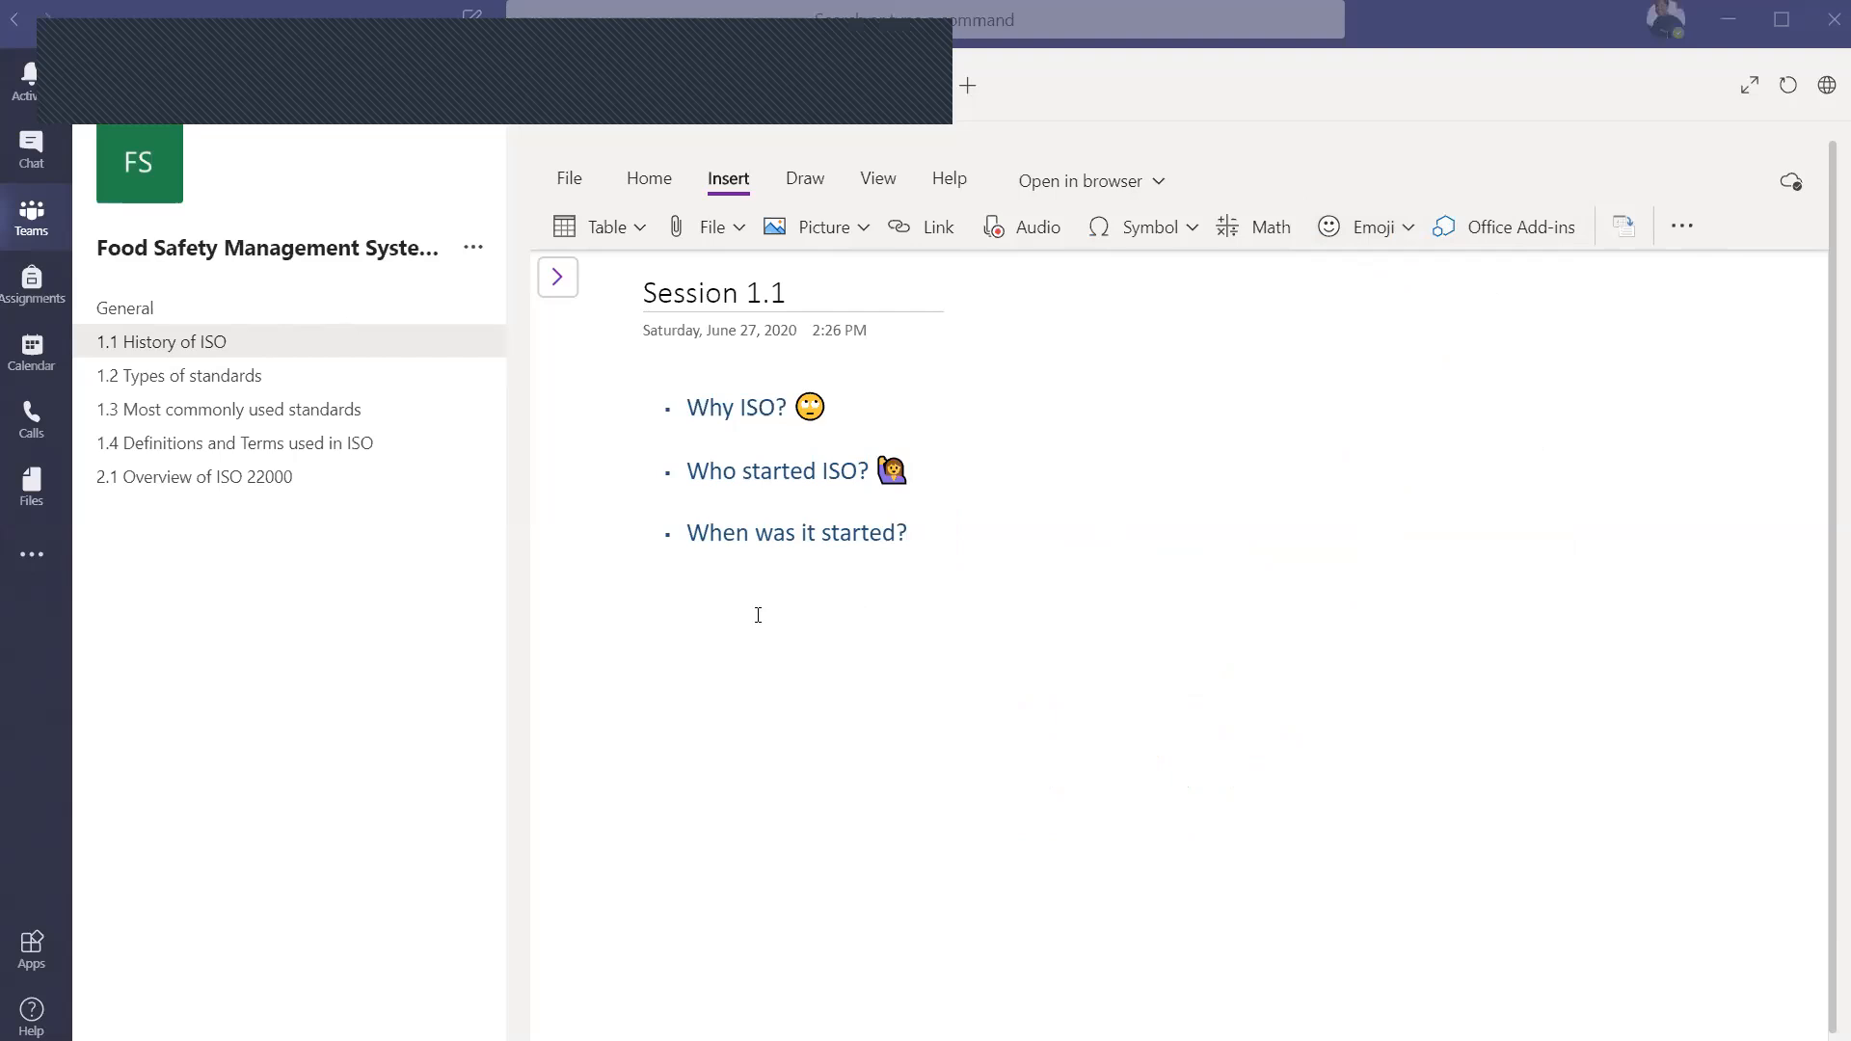
{"action": "left_click", "coordinate": [648, 604]}
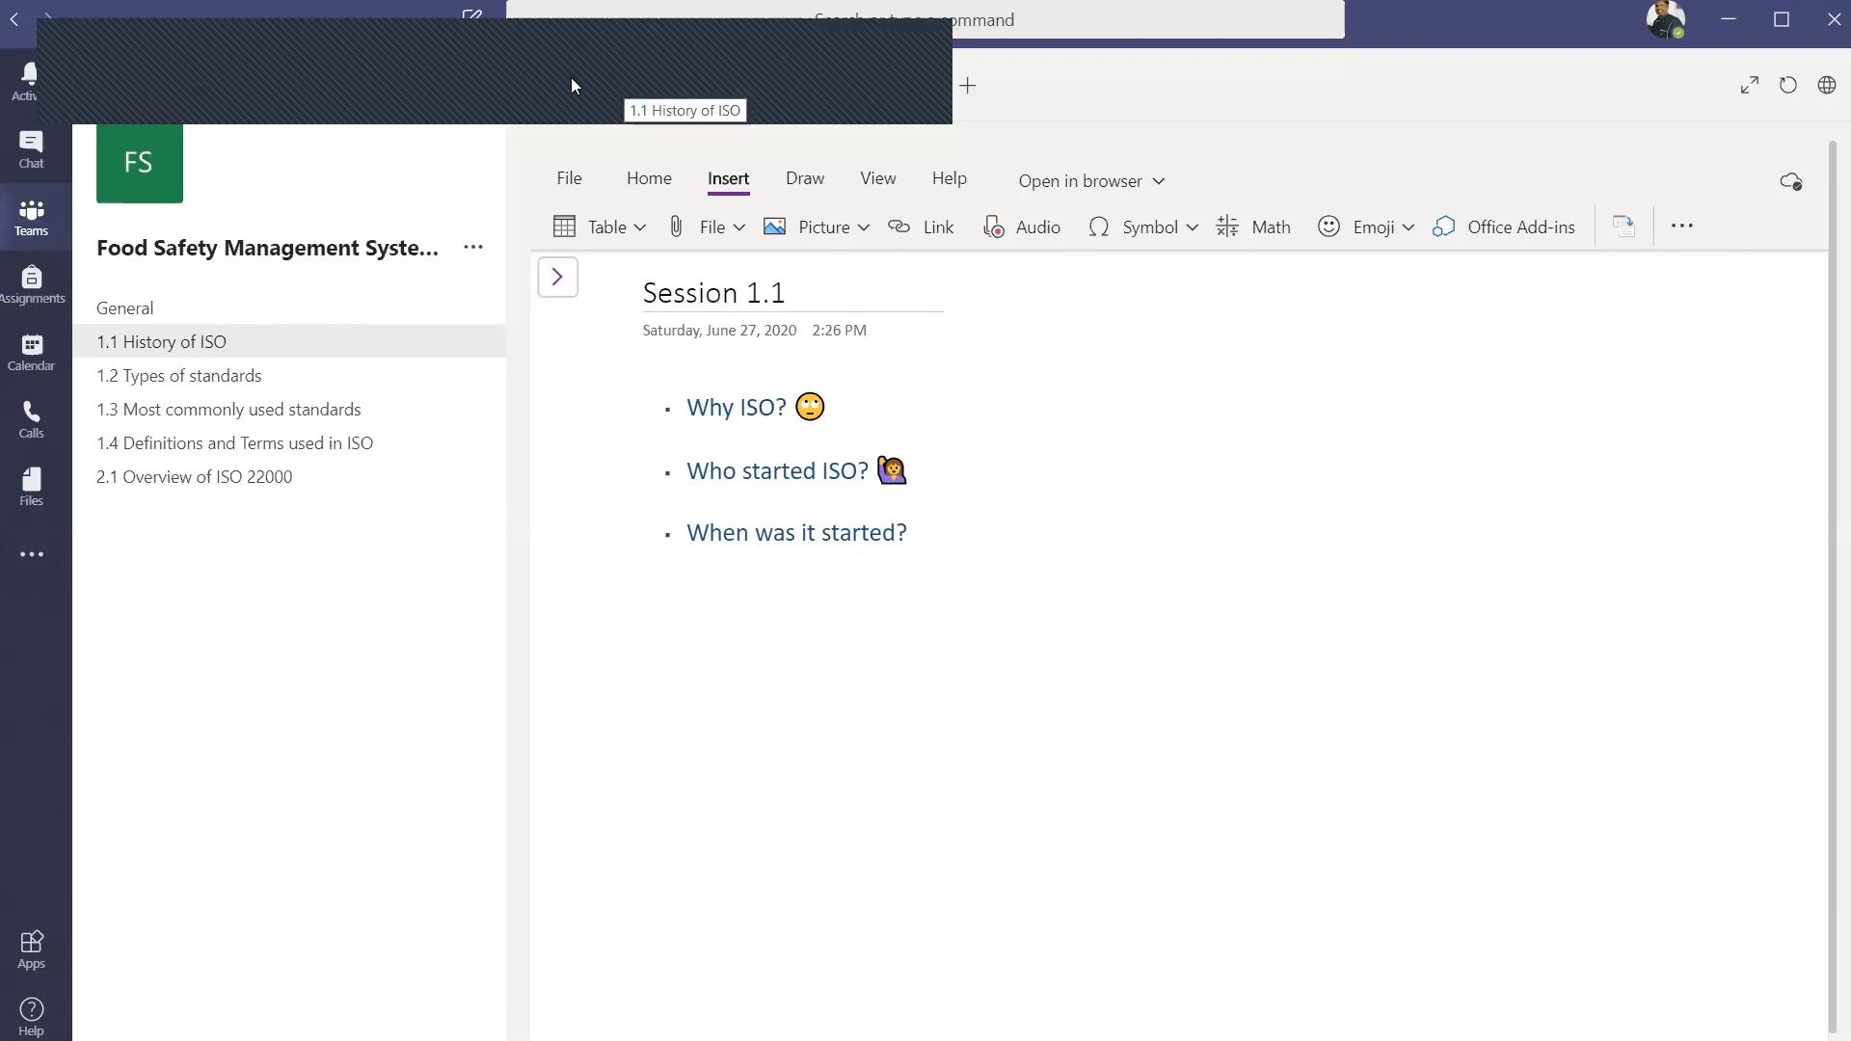
Step: Switch to the FSMS CHAPTER 1 document in Word and copy the "1.1 History of ISO" section through the Technical Management Board paragraph
{"action": "left_click", "coordinate": [623, 46]}
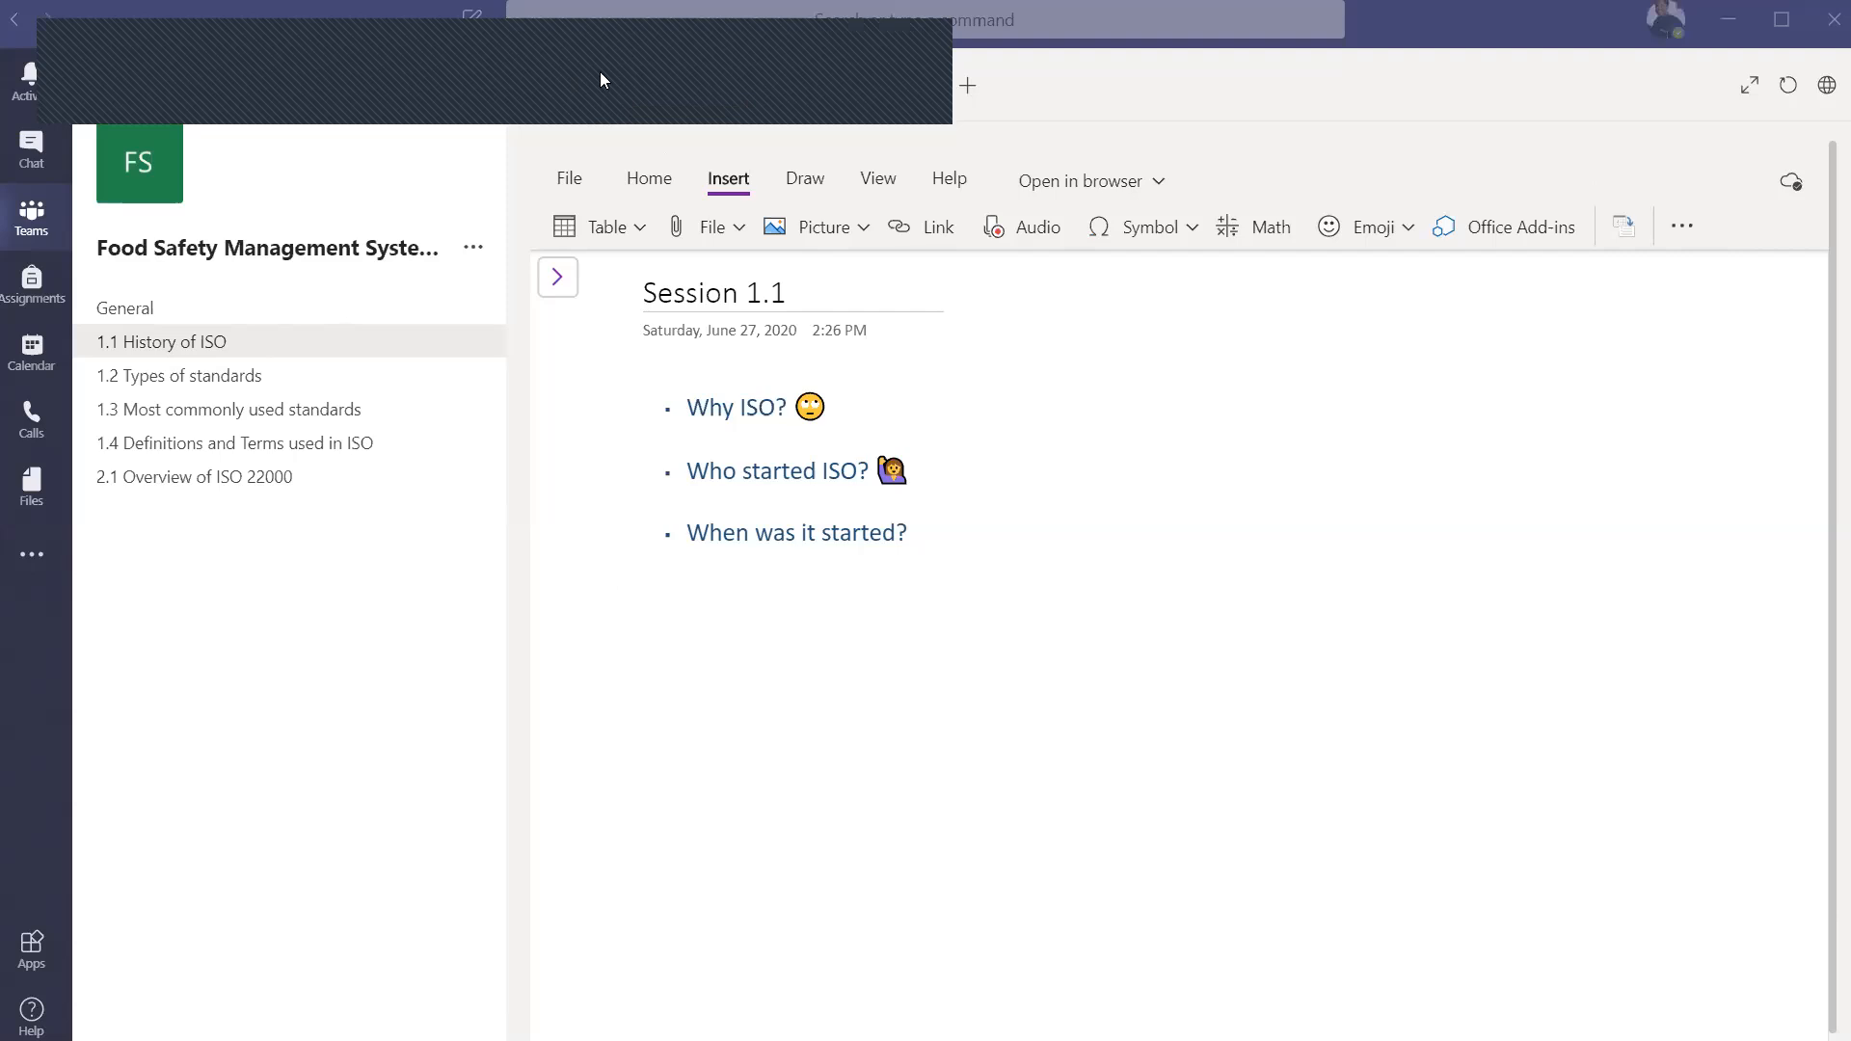
{"action": "left_click", "coordinate": [600, 71]}
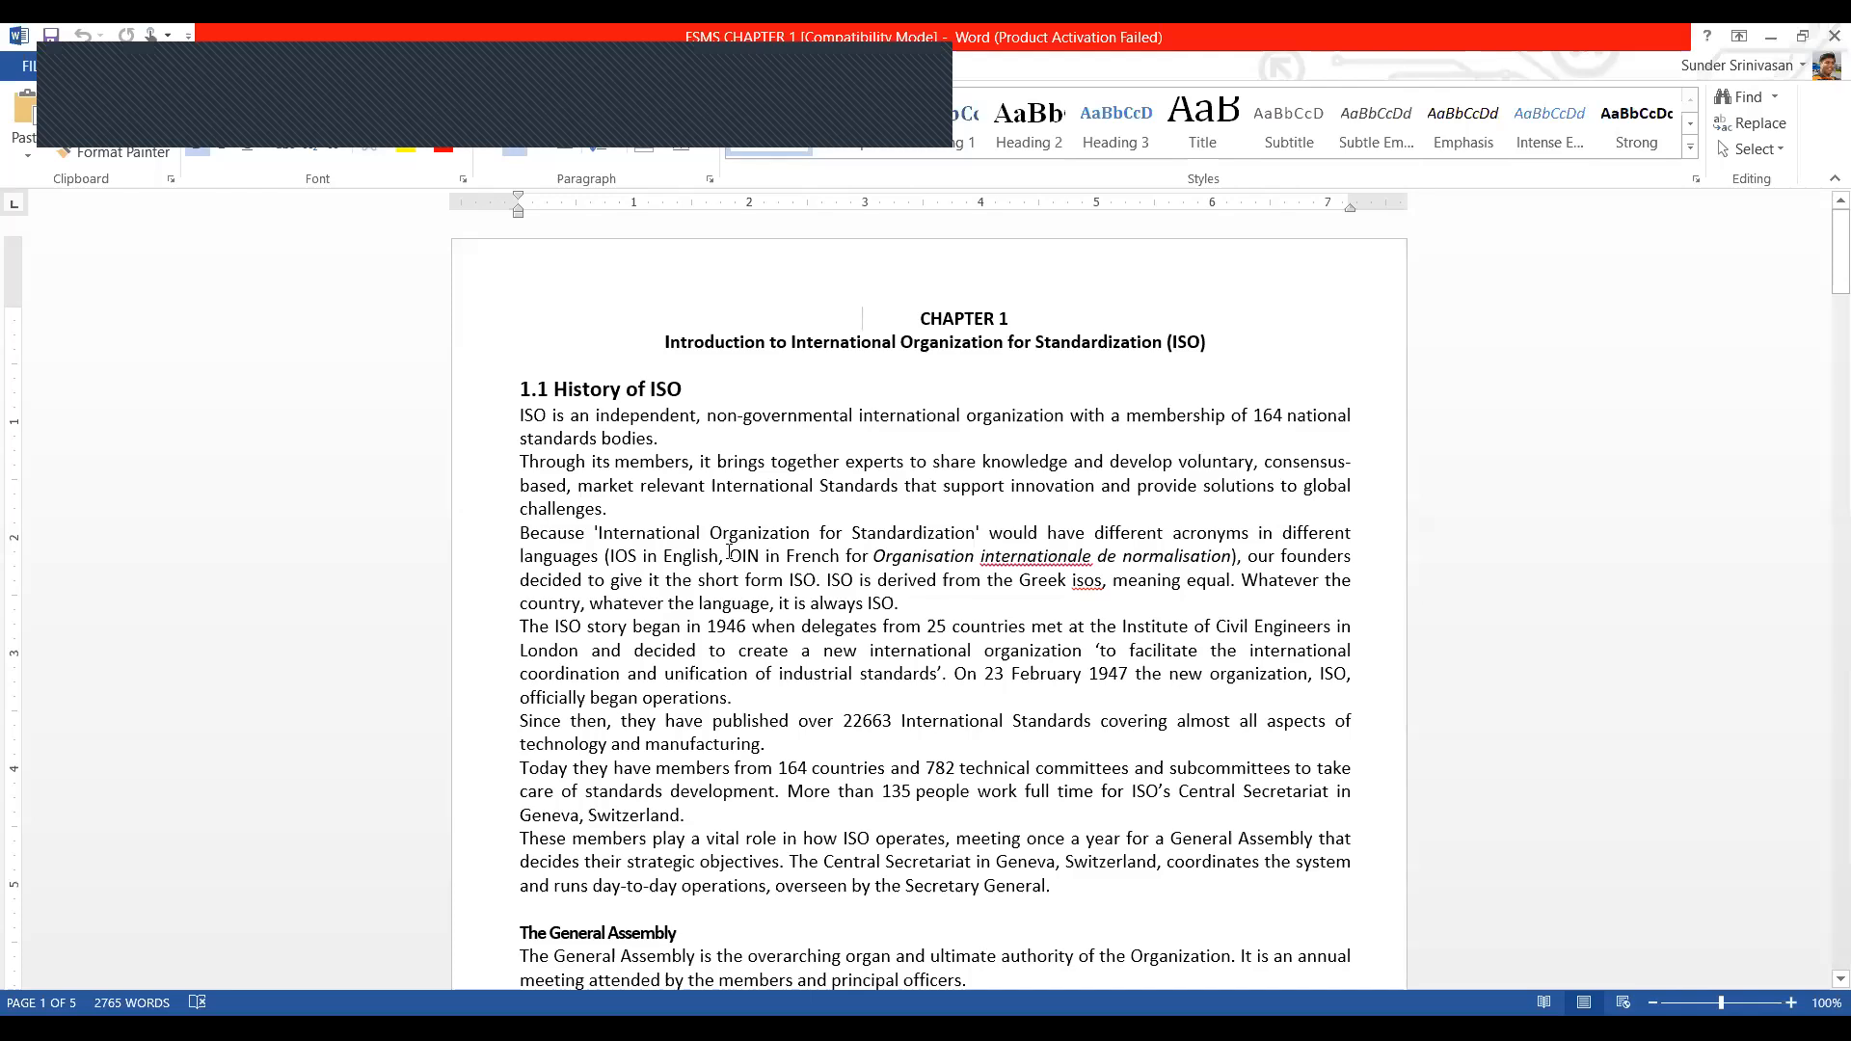
{"action": "left_click", "coordinate": [512, 418]}
{"action": "left_click", "coordinate": [521, 388]}
{"action": "scroll", "coordinate": [1047, 818], "scroll_direction": "down", "scroll_amount": 10}
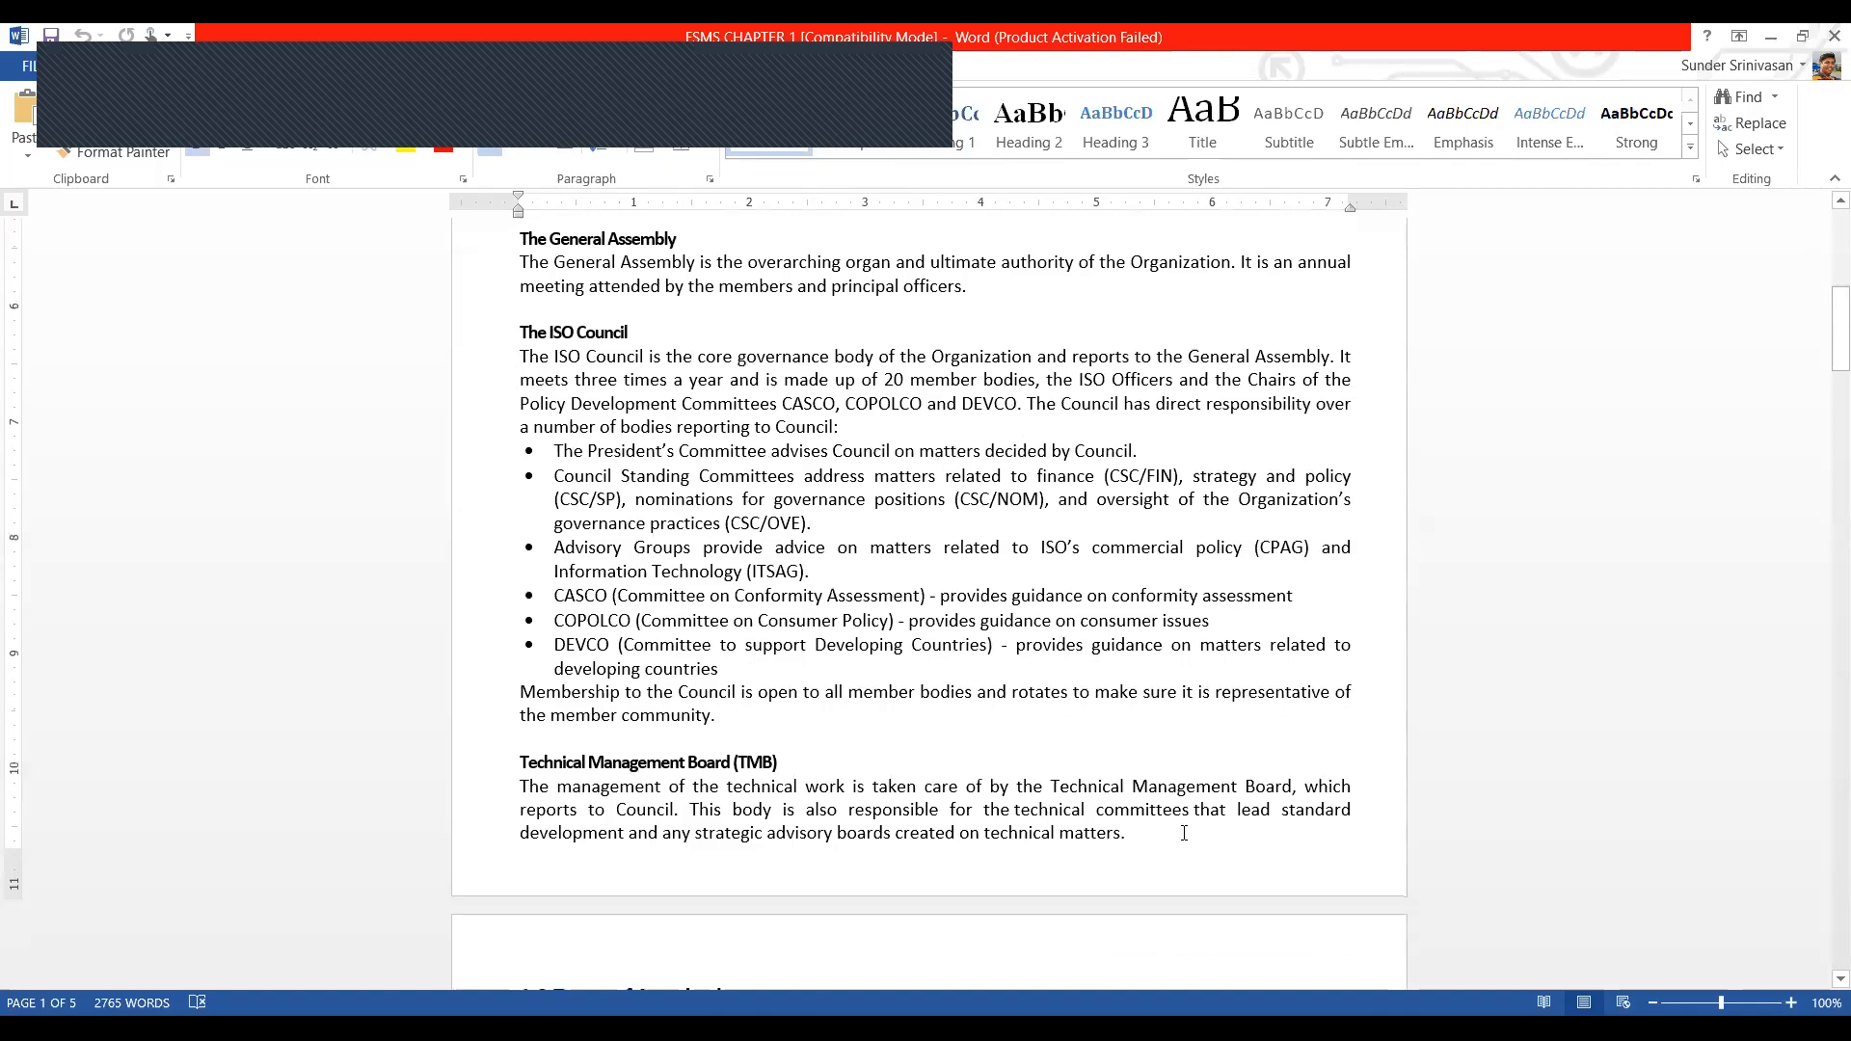
{"action": "left_click", "coordinate": [1184, 833], "text": "shift"}
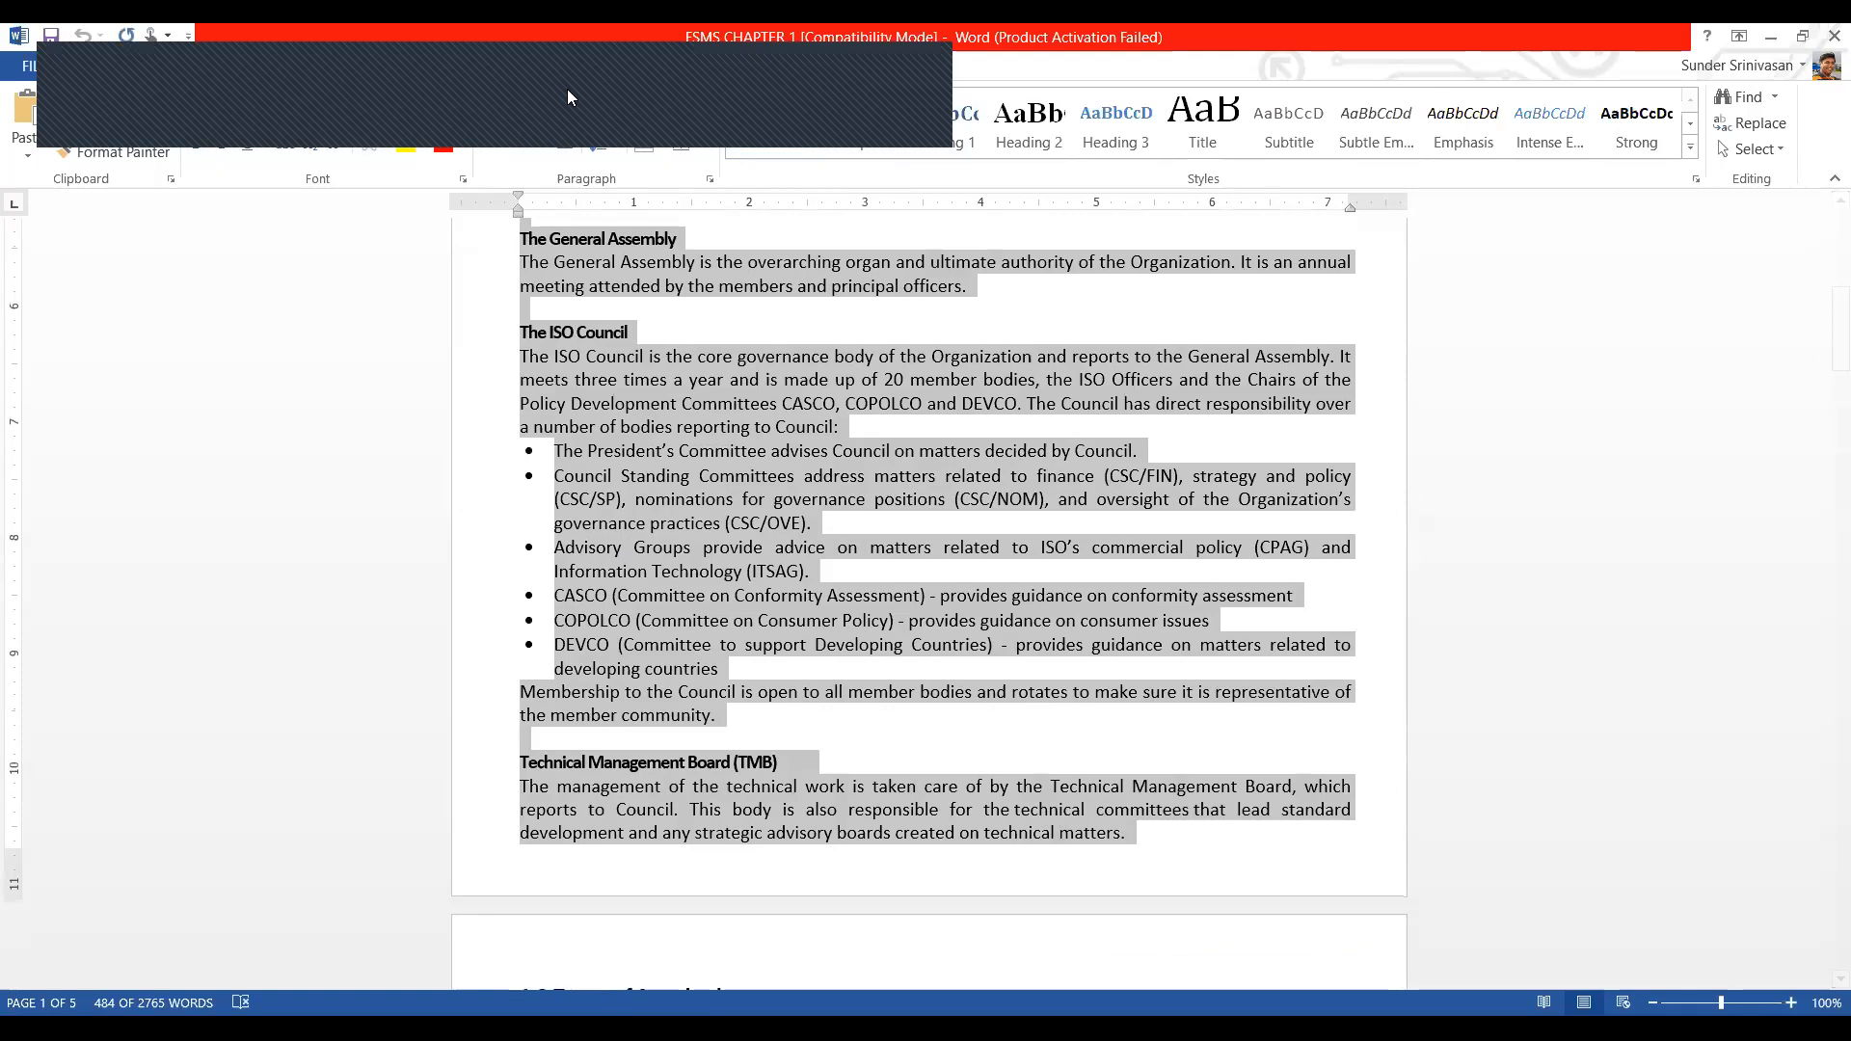
Step: Return to the Session 1.1 page in Teams, paste the copied section below the questions and look over the pasted text
{"action": "left_click", "coordinate": [640, 89]}
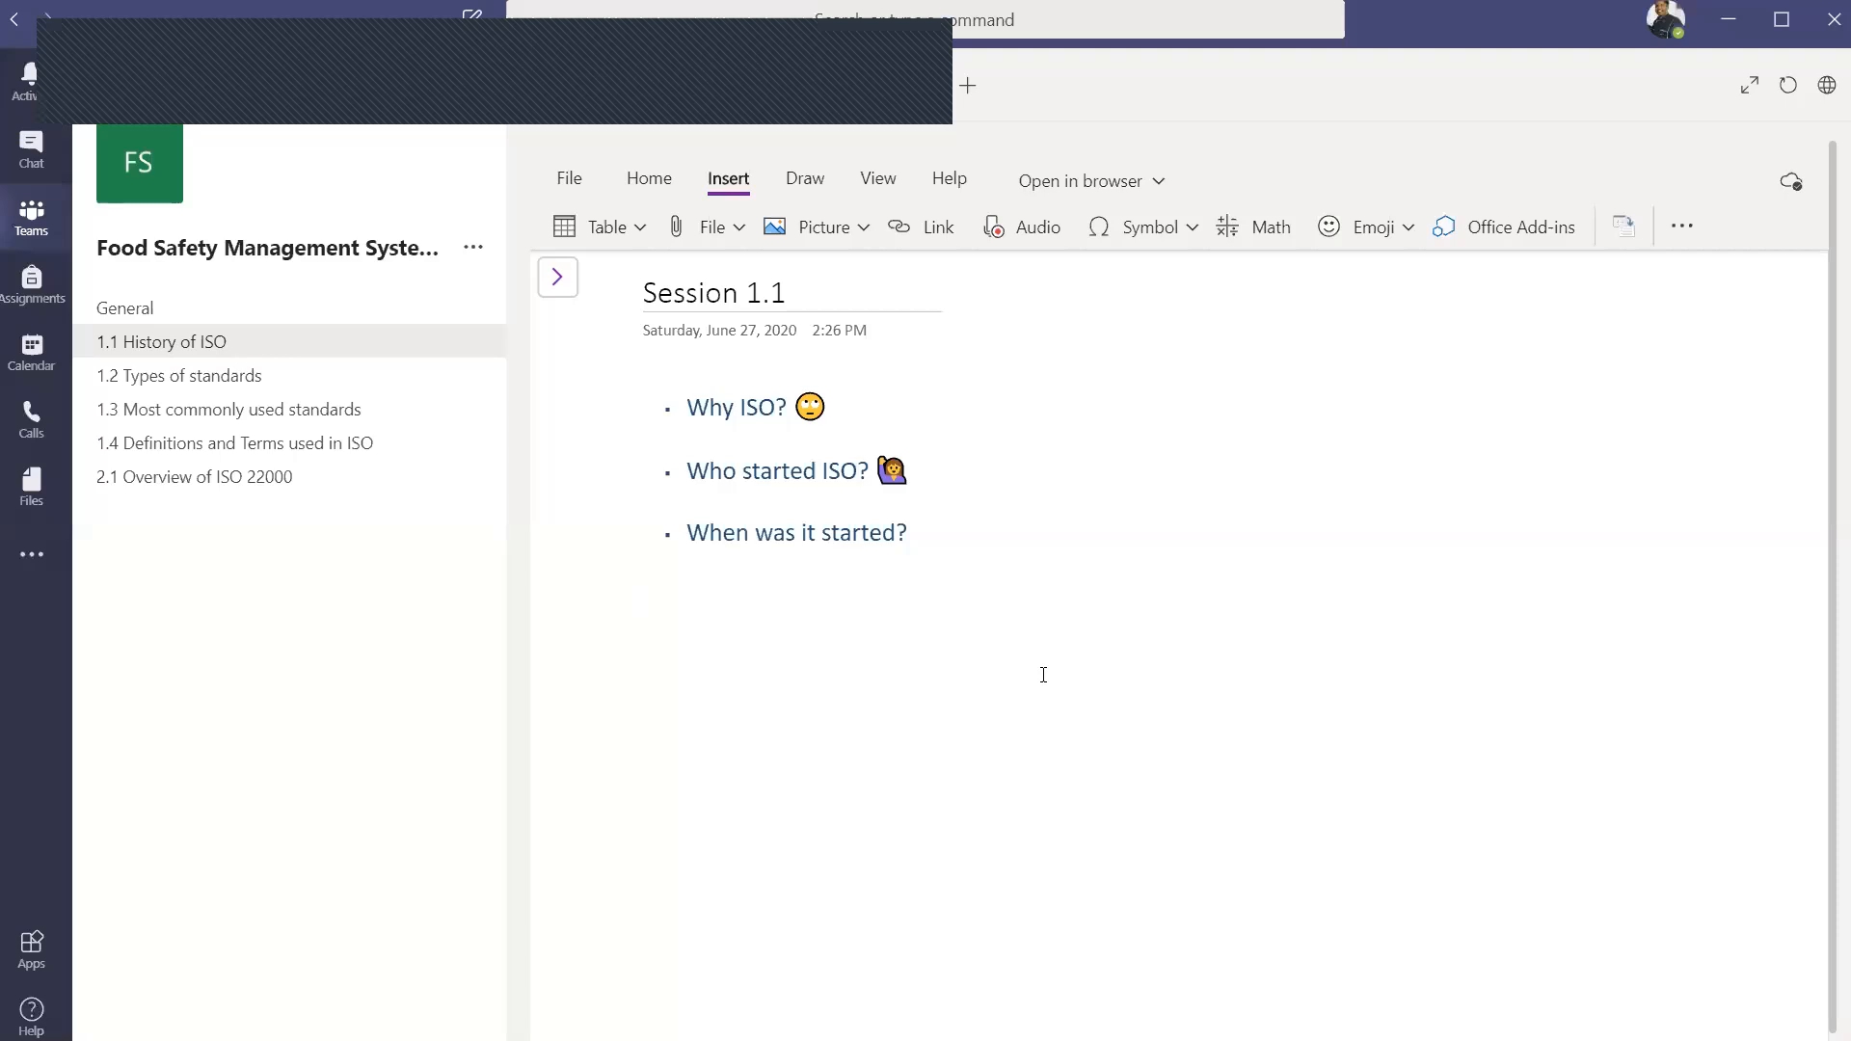
{"action": "key", "text": "ctrl+v"}
{"action": "scroll", "coordinate": [1043, 675], "scroll_direction": "up", "scroll_amount": 5}
{"action": "scroll", "coordinate": [1043, 675], "scroll_direction": "up", "scroll_amount": 3}
{"action": "scroll", "coordinate": [1043, 675], "scroll_direction": "down", "scroll_amount": 10}
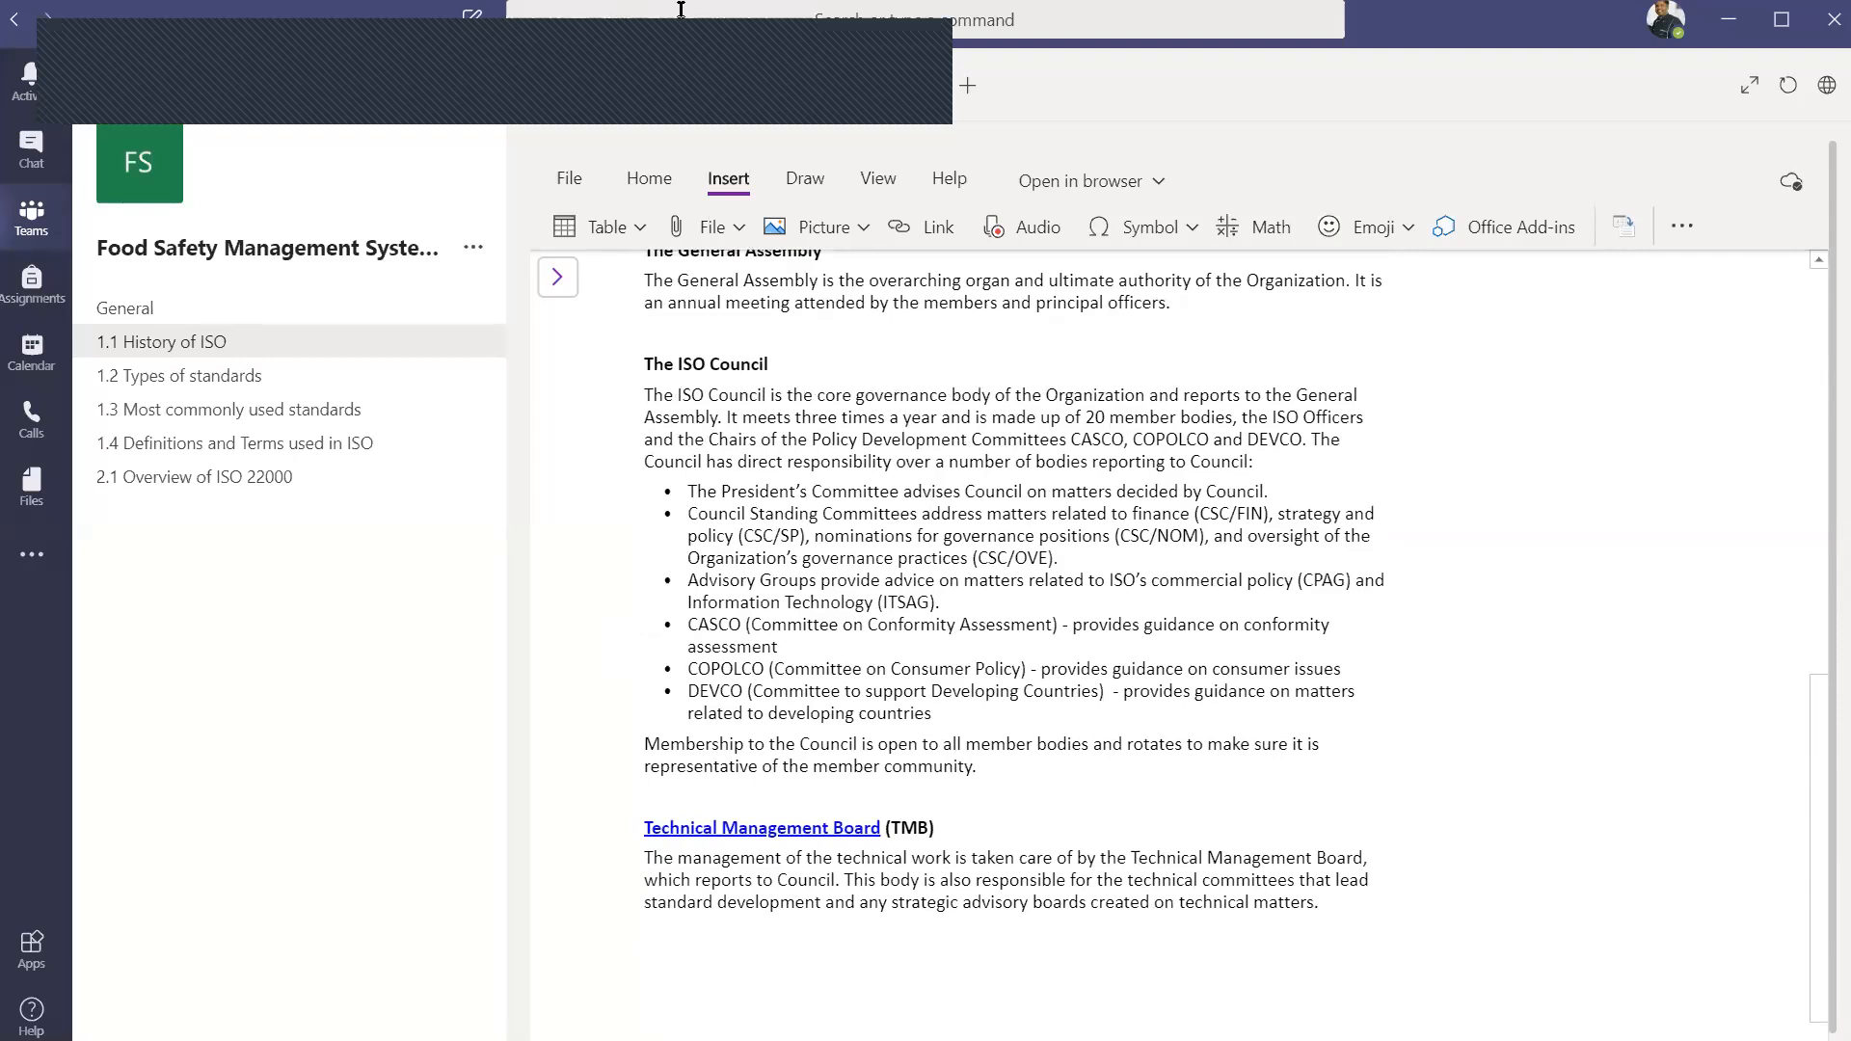
Step: Copy the ISO Governance Structure diagram from slide 5 in PowerPoint and paste it below the Technical Management Board text in Teams
{"action": "left_click", "coordinate": [606, 62]}
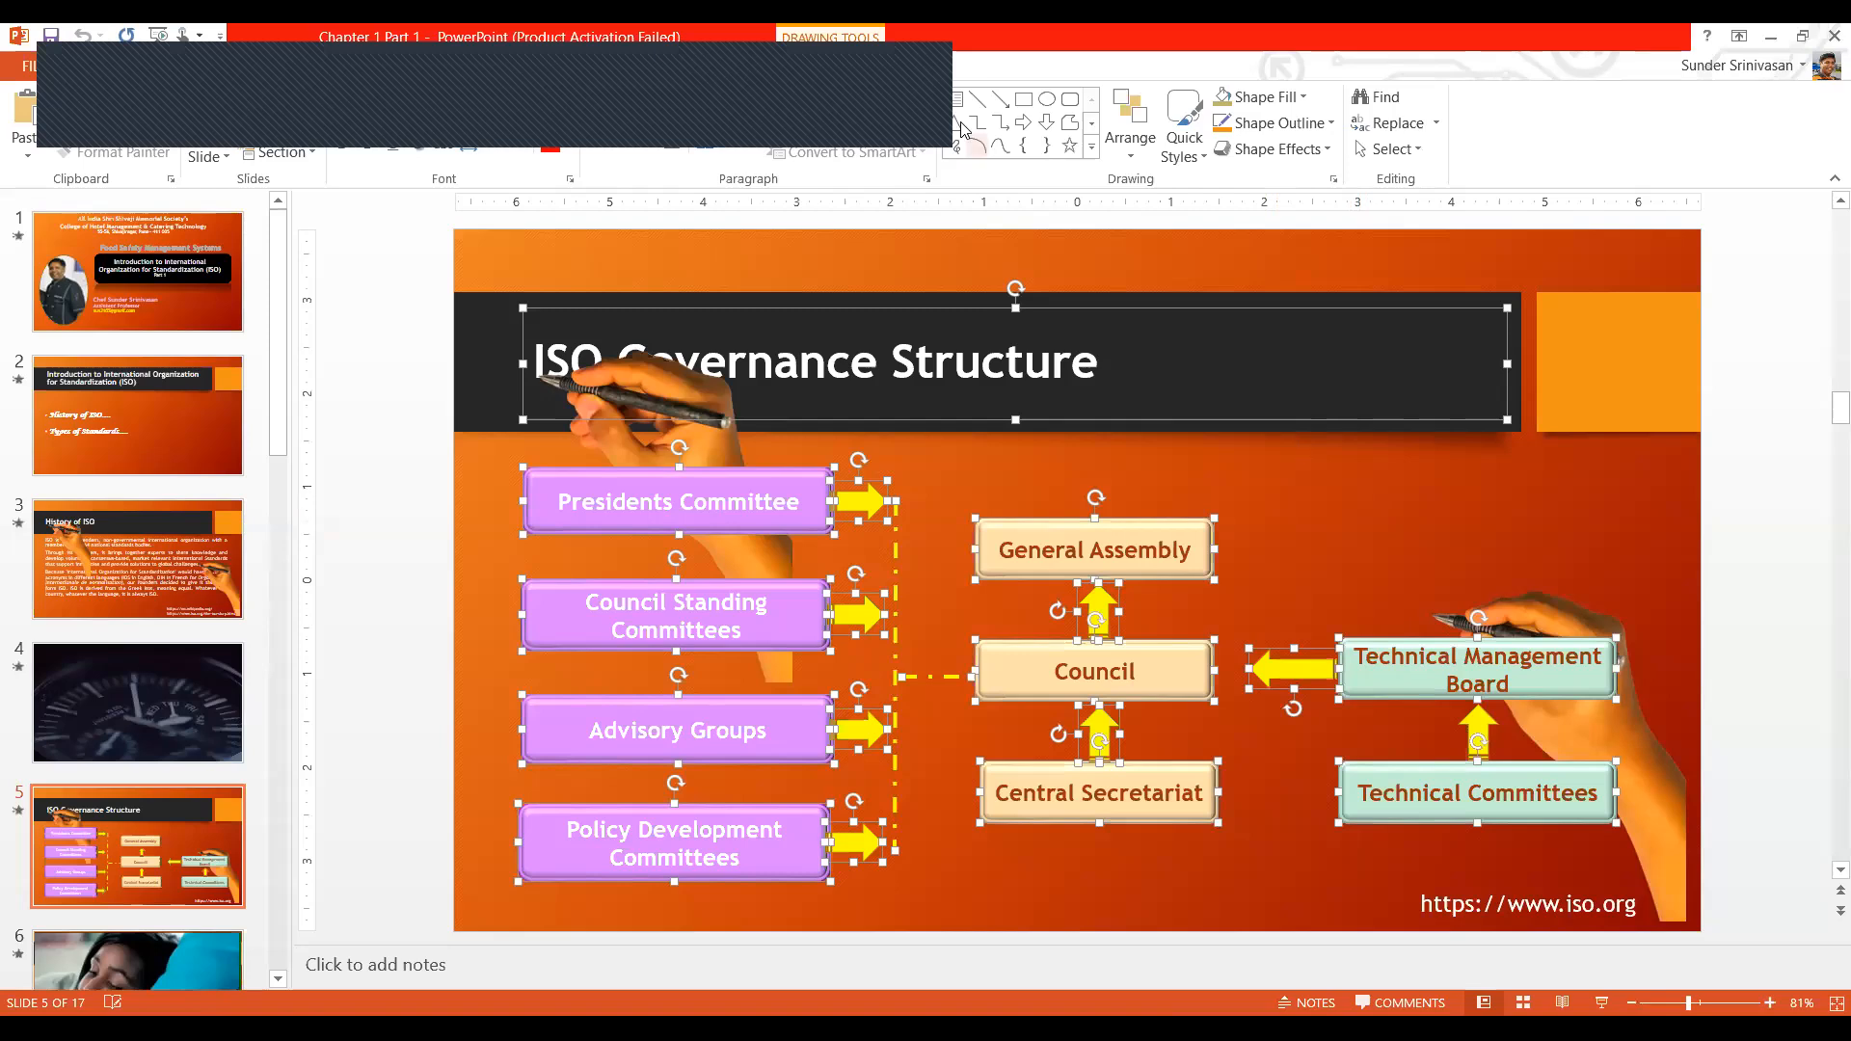
{"action": "left_click", "coordinate": [553, 117]}
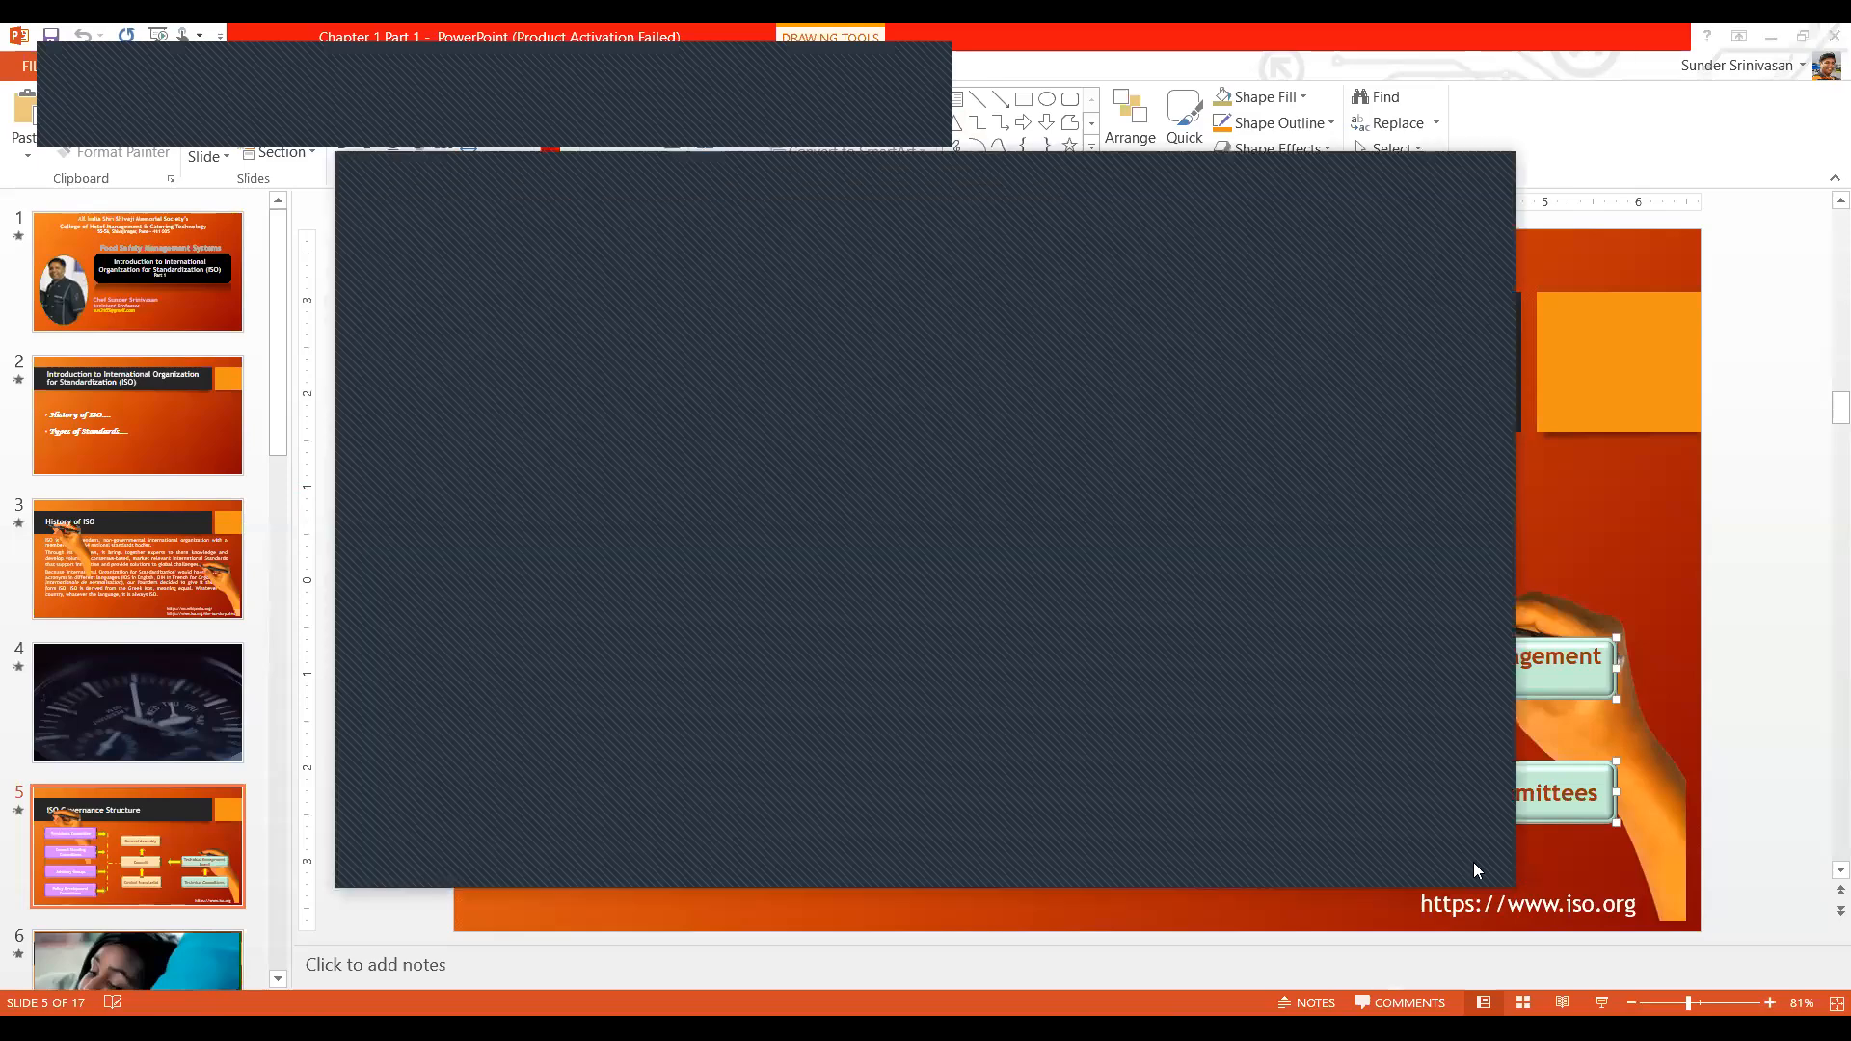
{"action": "left_click", "coordinate": [1472, 860]}
{"action": "scroll", "coordinate": [1001, 806], "scroll_direction": "down", "scroll_amount": 1}
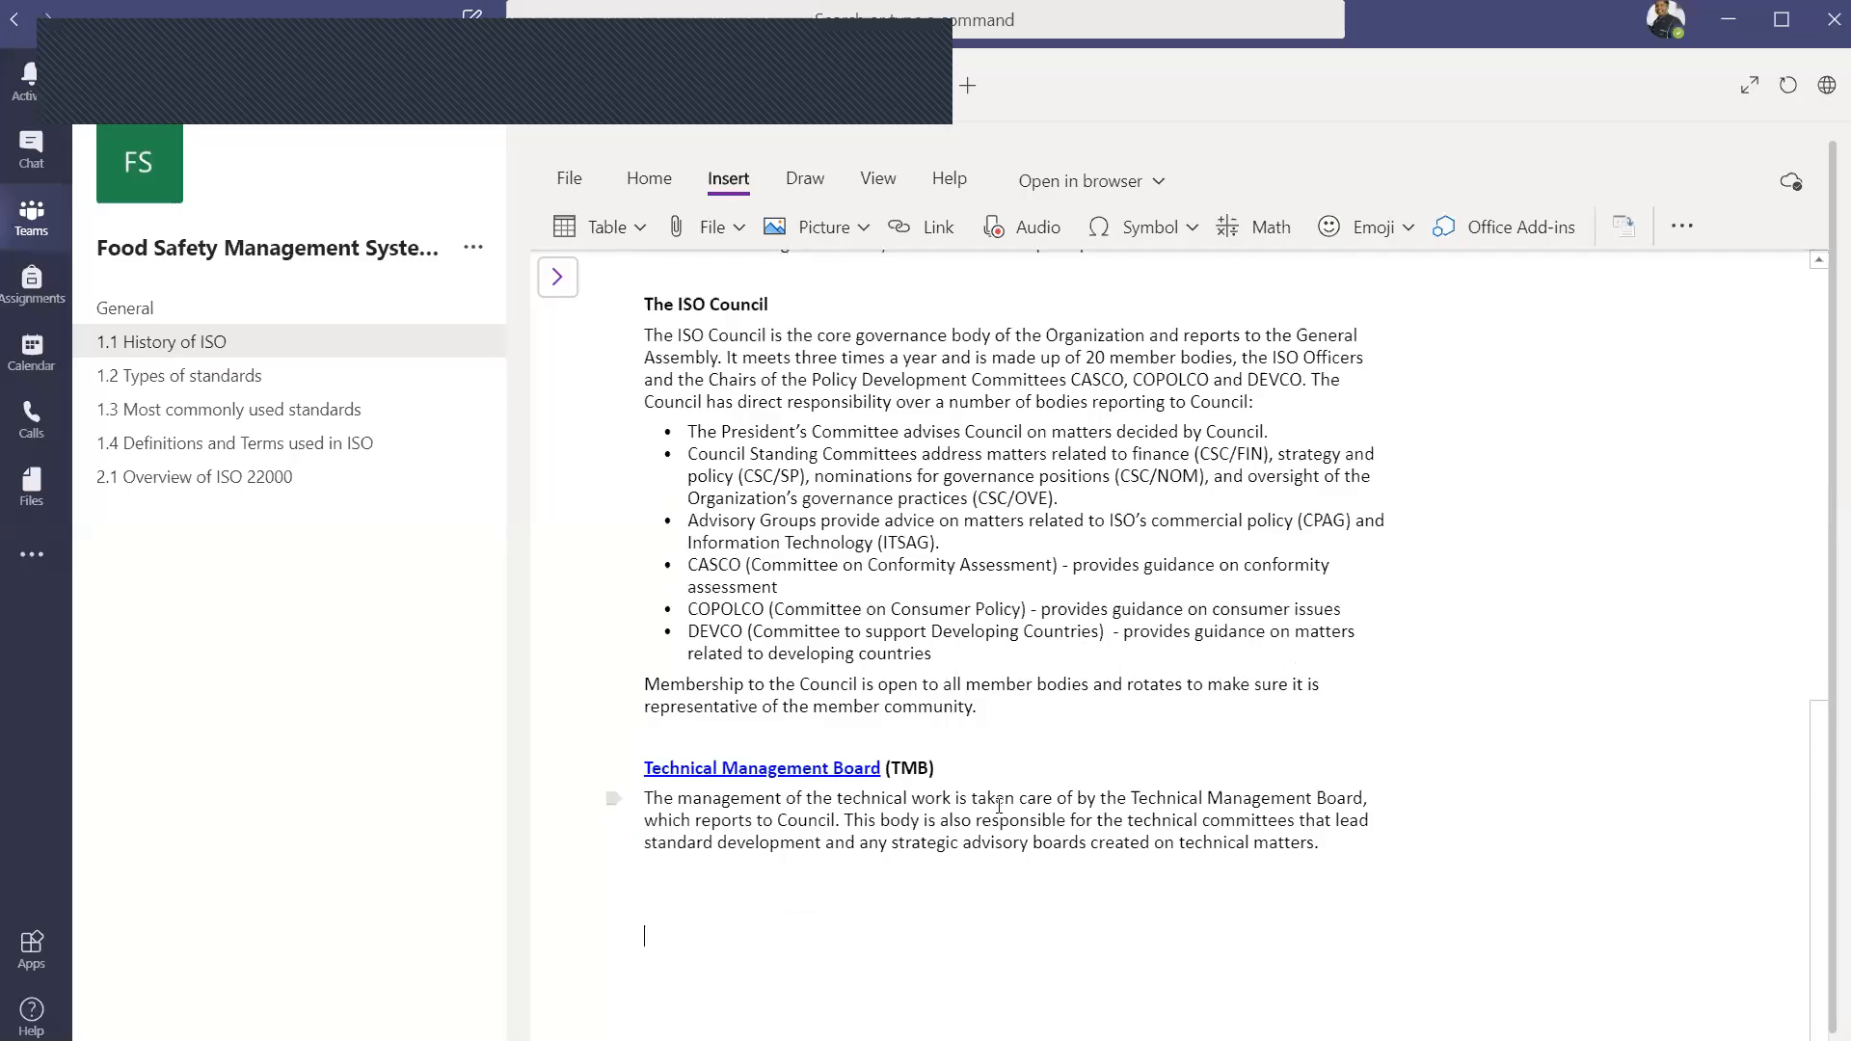
{"action": "key", "text": "ctrl+v"}
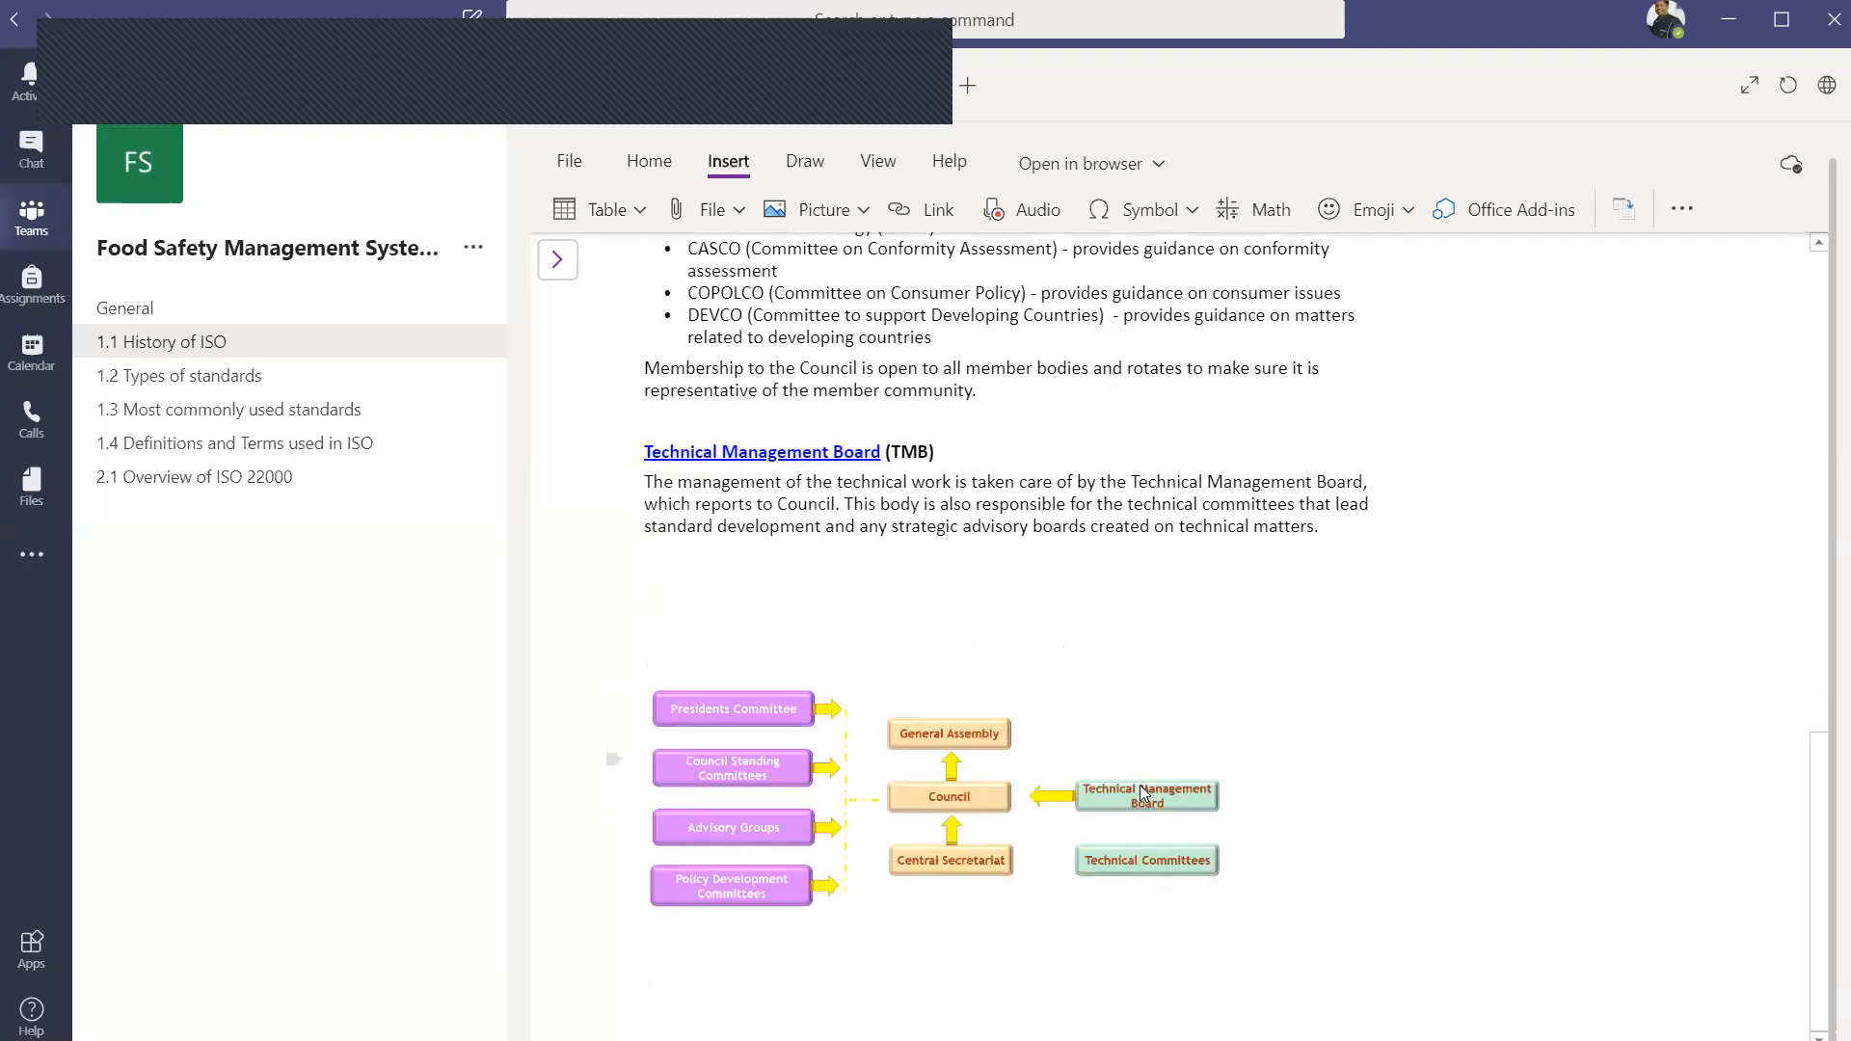
Step: Enlarge the pasted governance diagram beyond the width of the text above it, and return the cursor to the line below that text
{"action": "left_click", "coordinate": [1143, 792]}
{"action": "left_click_drag", "start_coordinate": [1222, 968], "coordinate": [1682, 1005]}
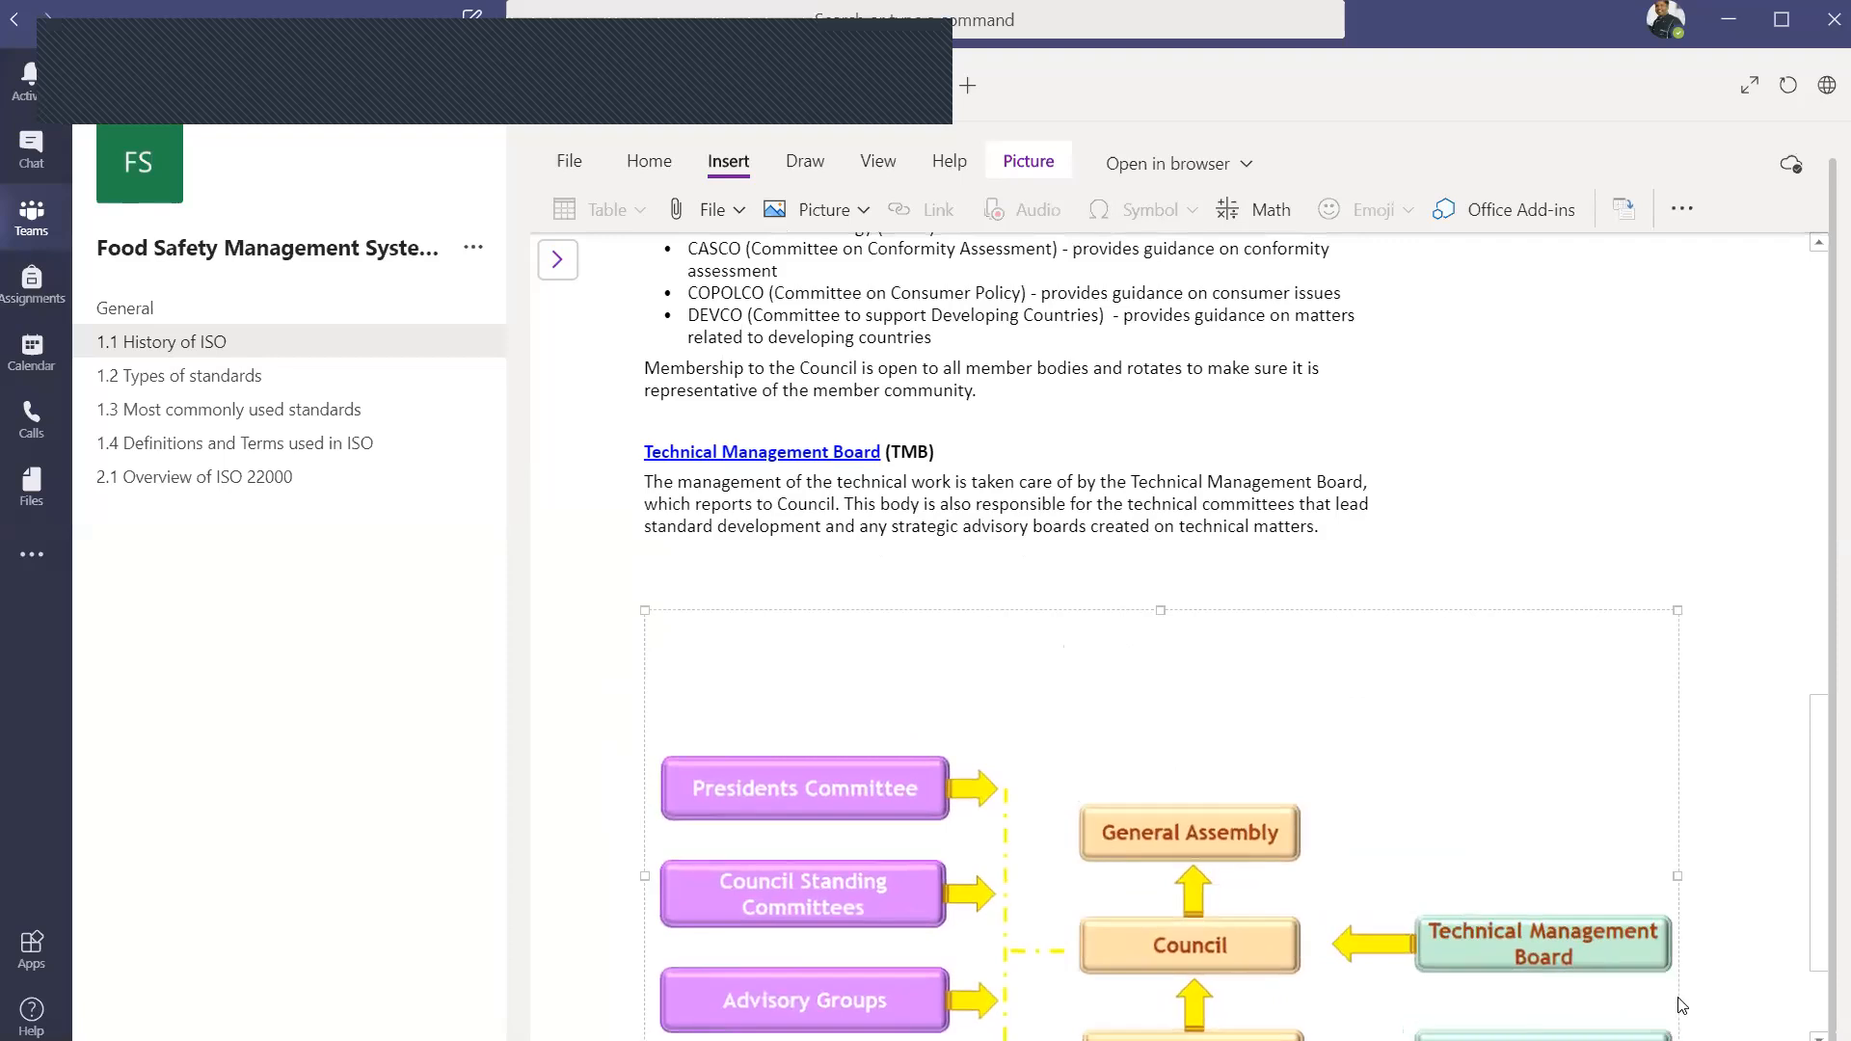
{"action": "scroll", "coordinate": [1298, 685], "scroll_direction": "down", "scroll_amount": 3}
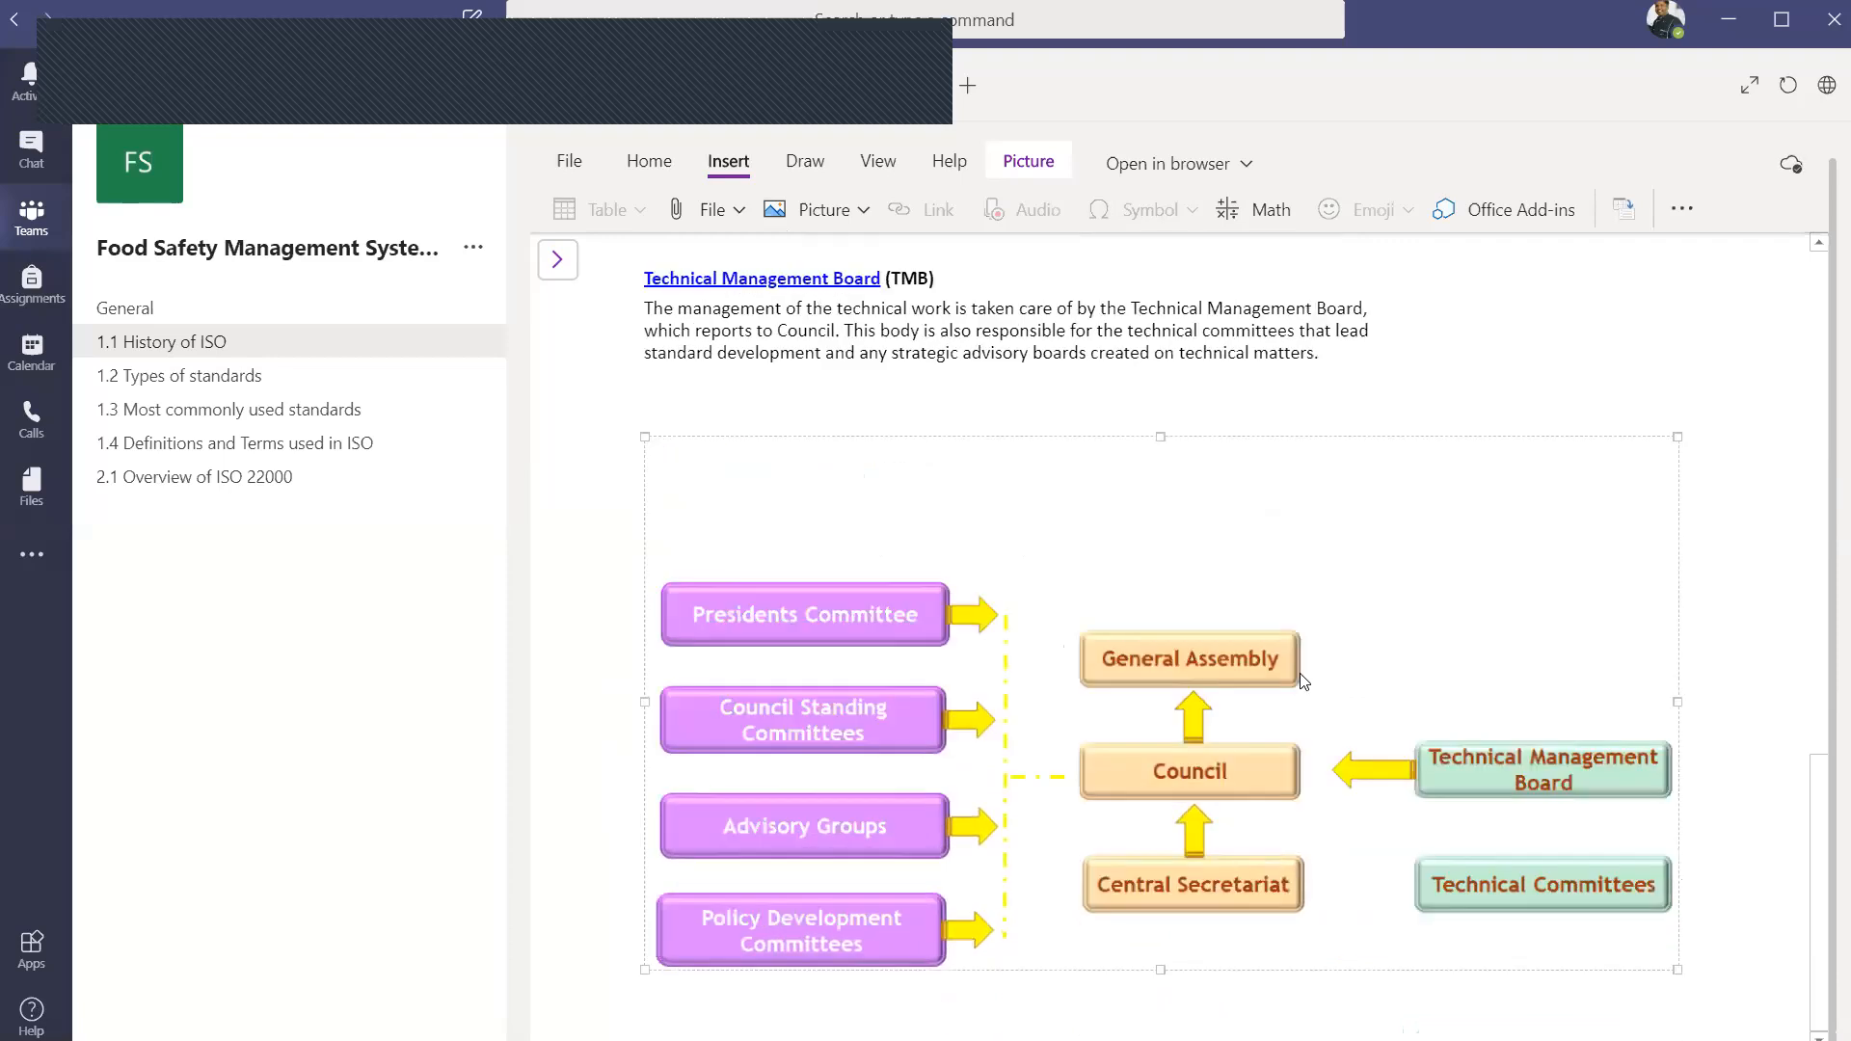
{"action": "left_click", "coordinate": [1735, 665]}
{"action": "left_click", "coordinate": [1710, 622]}
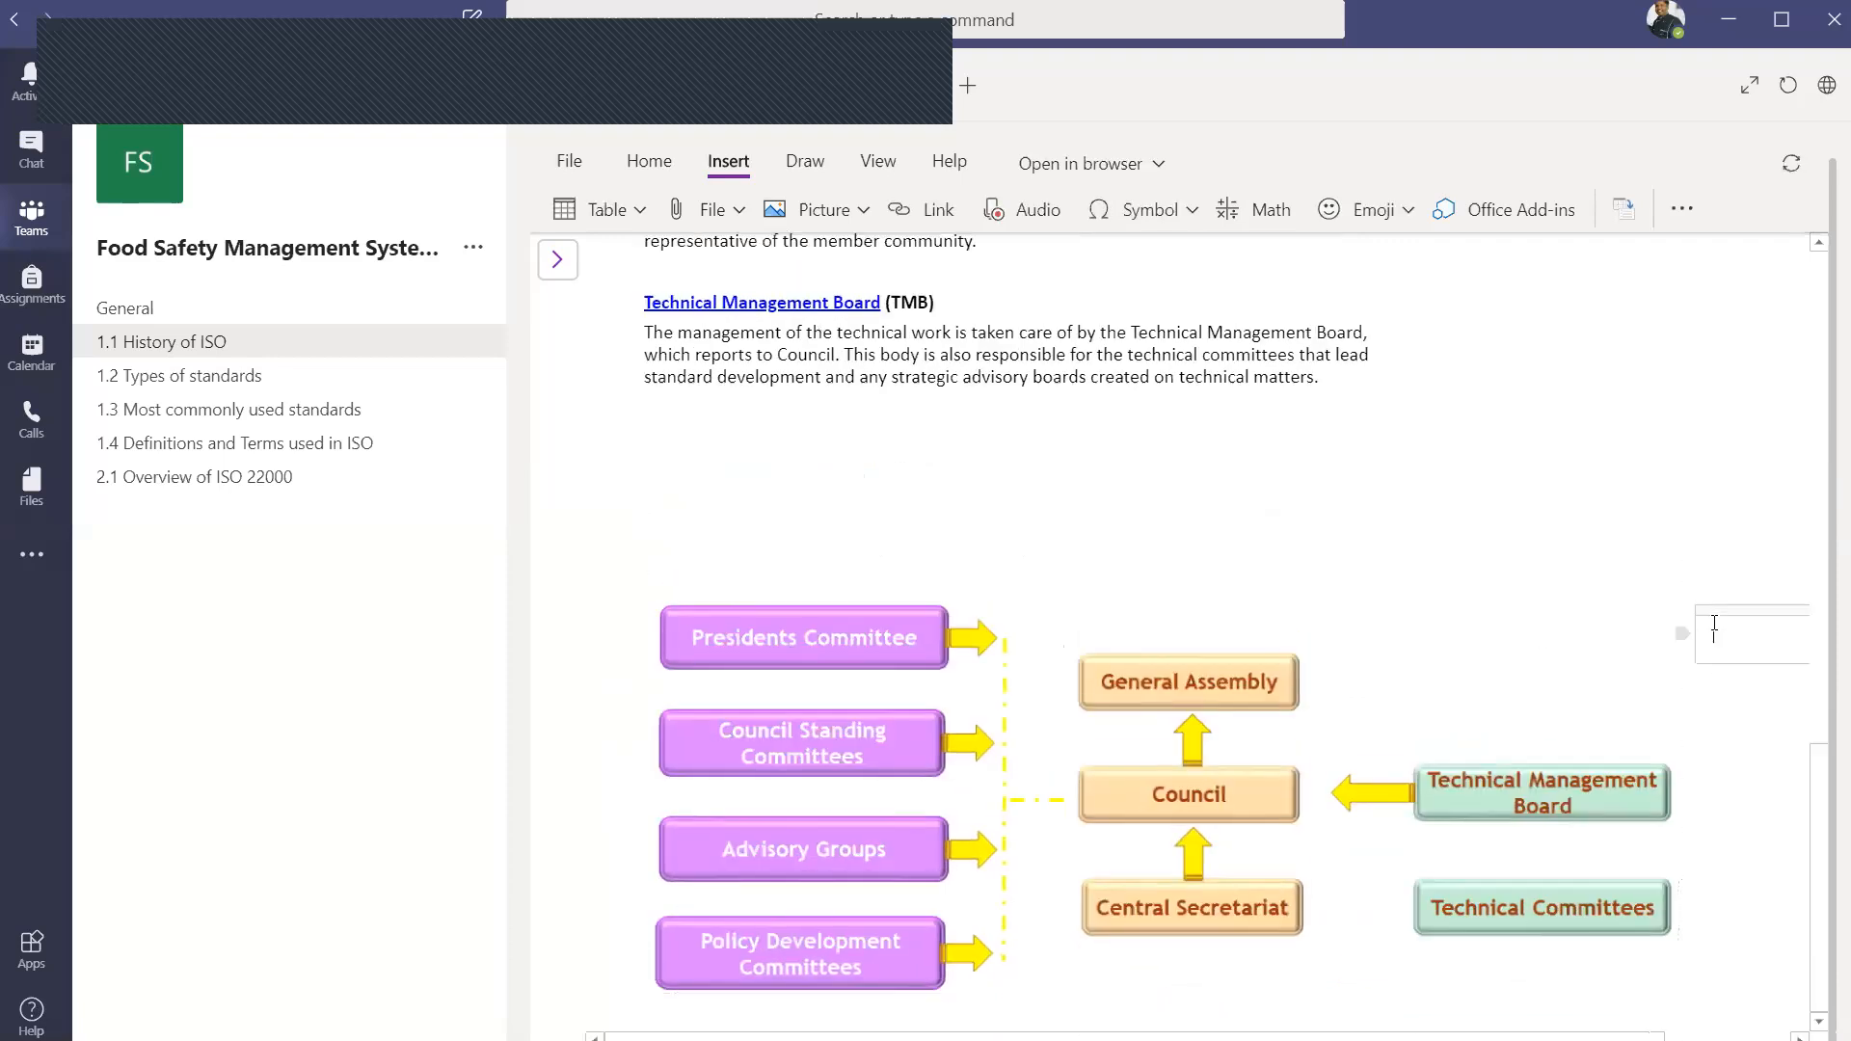
{"action": "left_click", "coordinate": [1532, 506]}
{"action": "left_click", "coordinate": [1463, 428]}
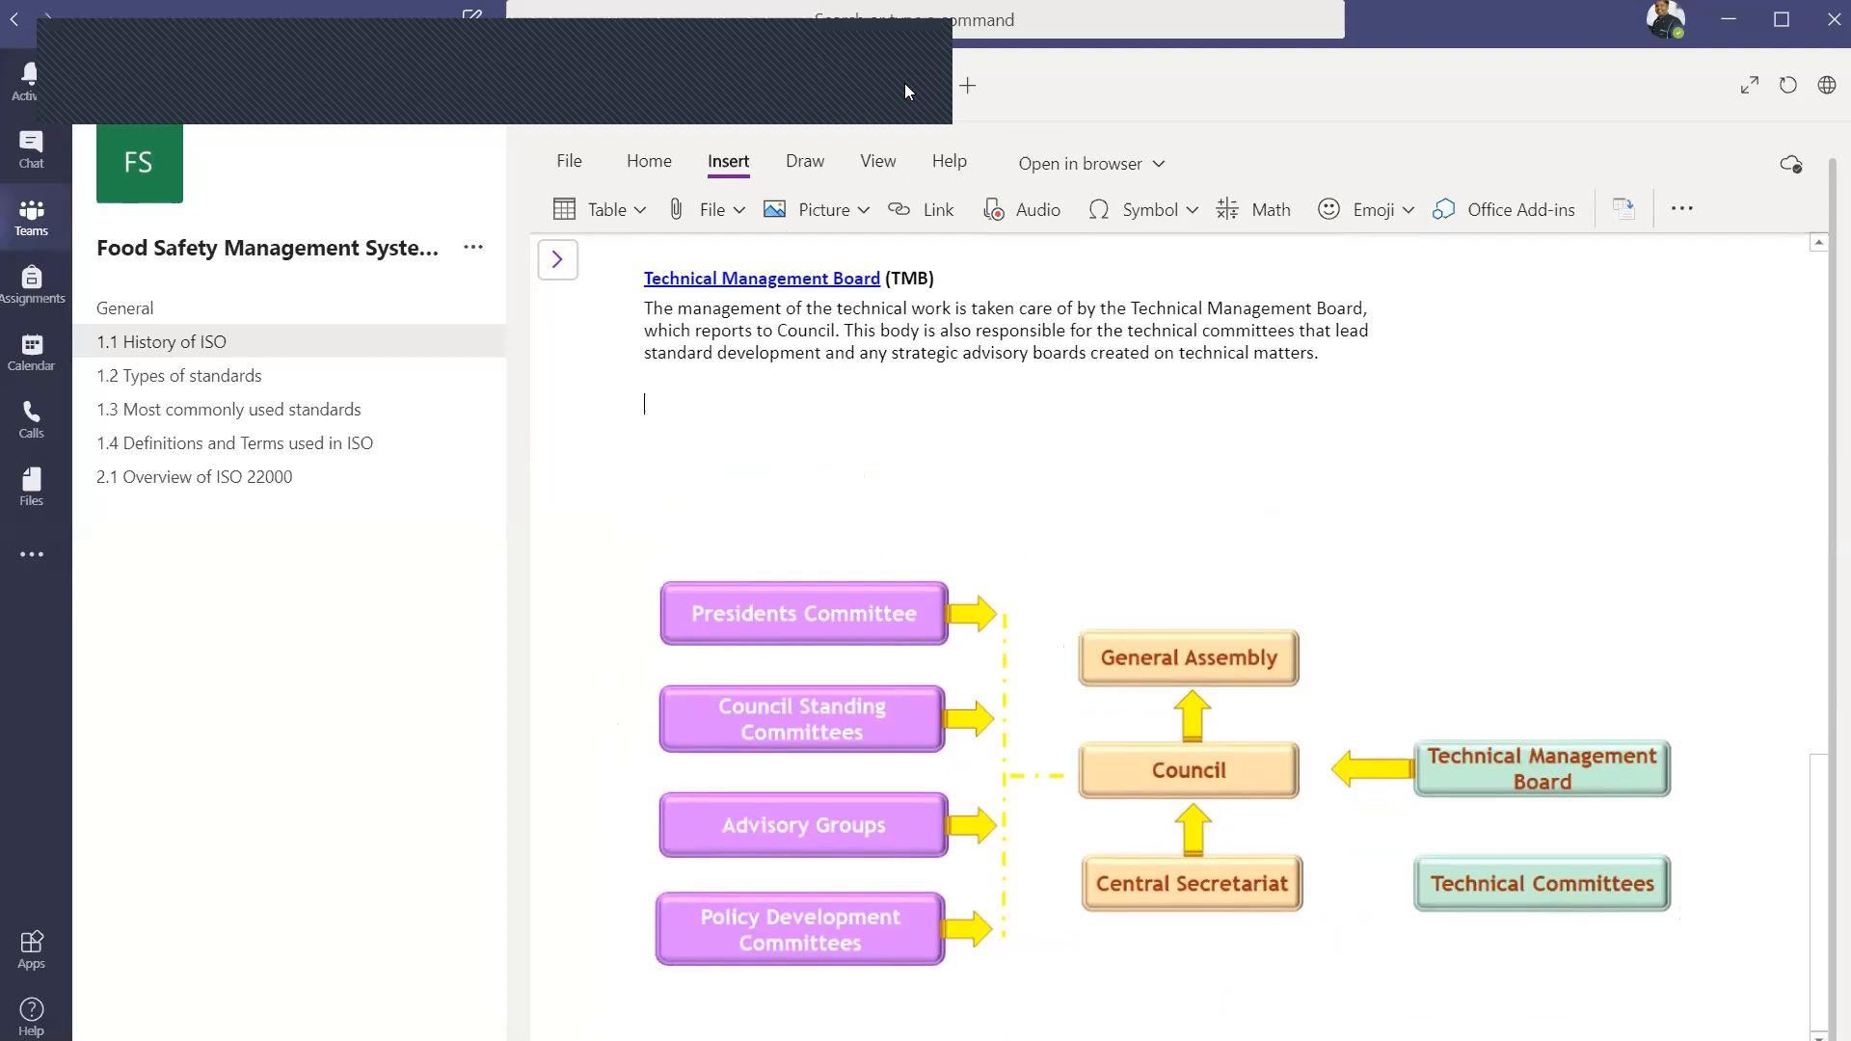
Step: Open the list of files stored in the 1.1 History of ISO channel
{"action": "left_click", "coordinate": [855, 92]}
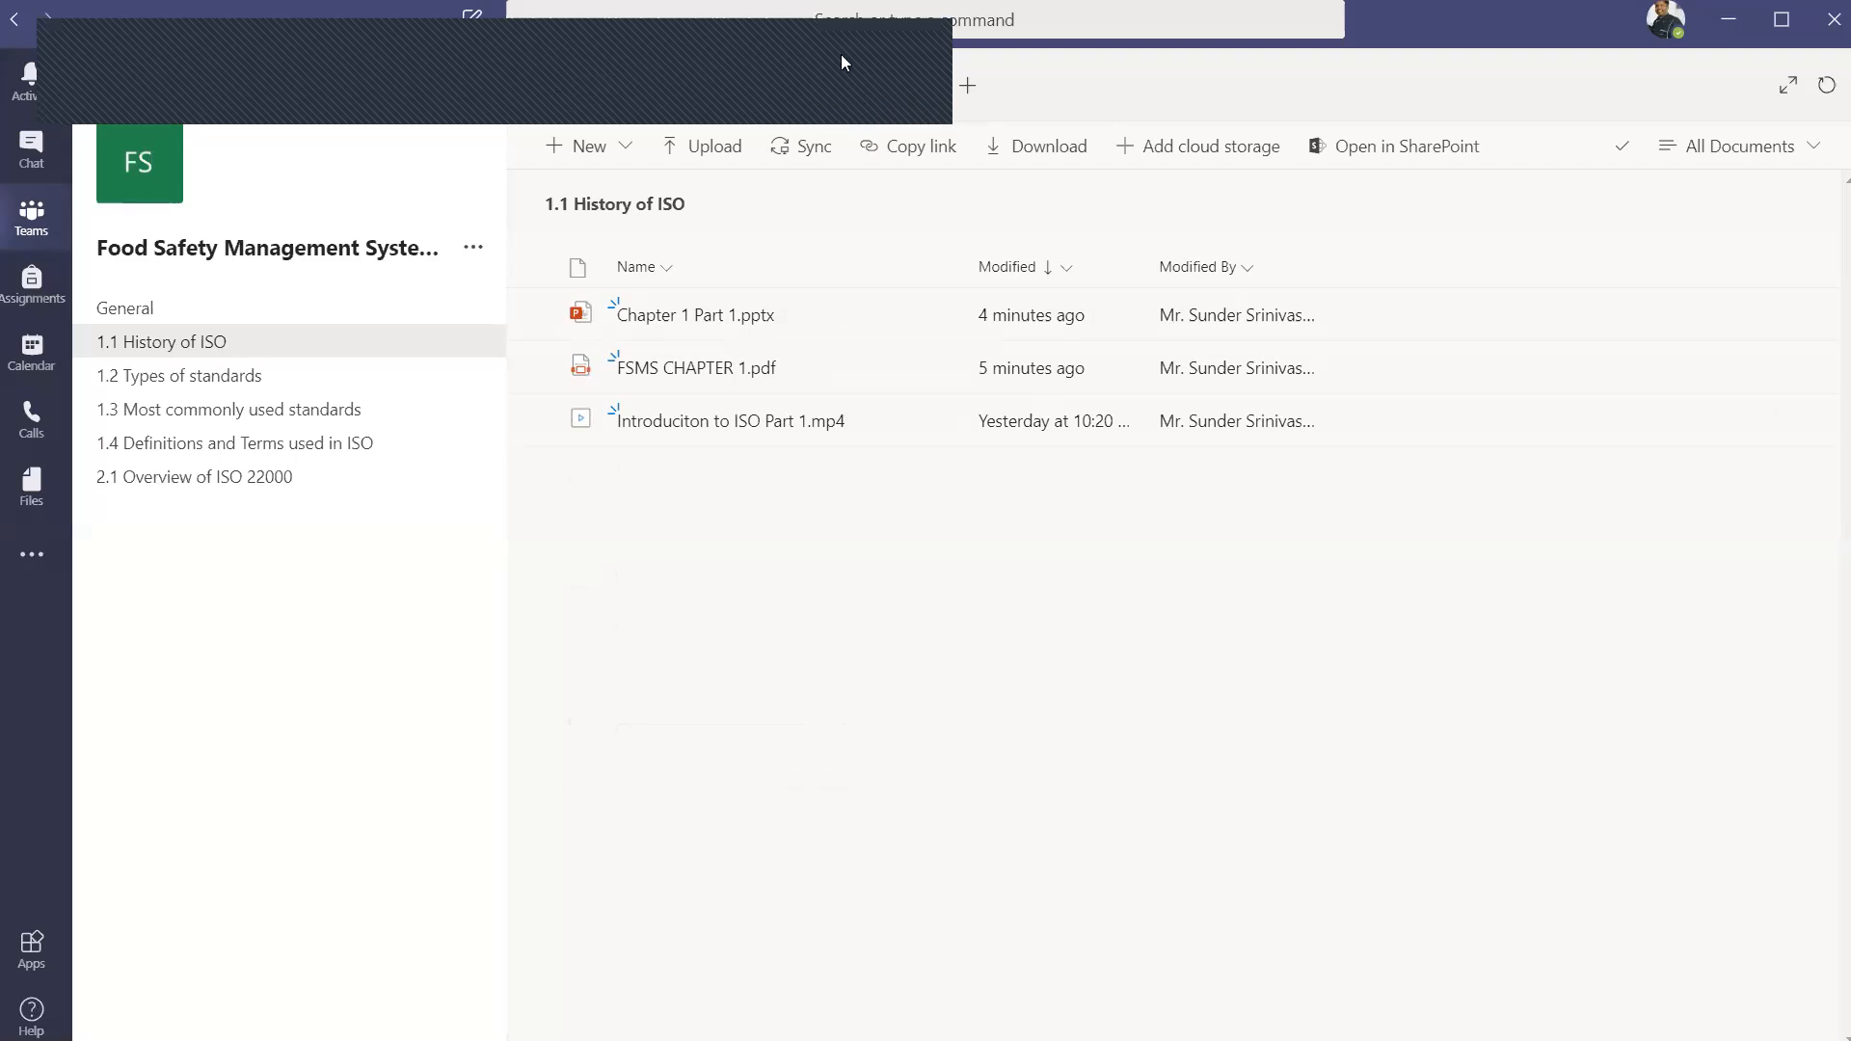
{"action": "left_click", "coordinate": [895, 63]}
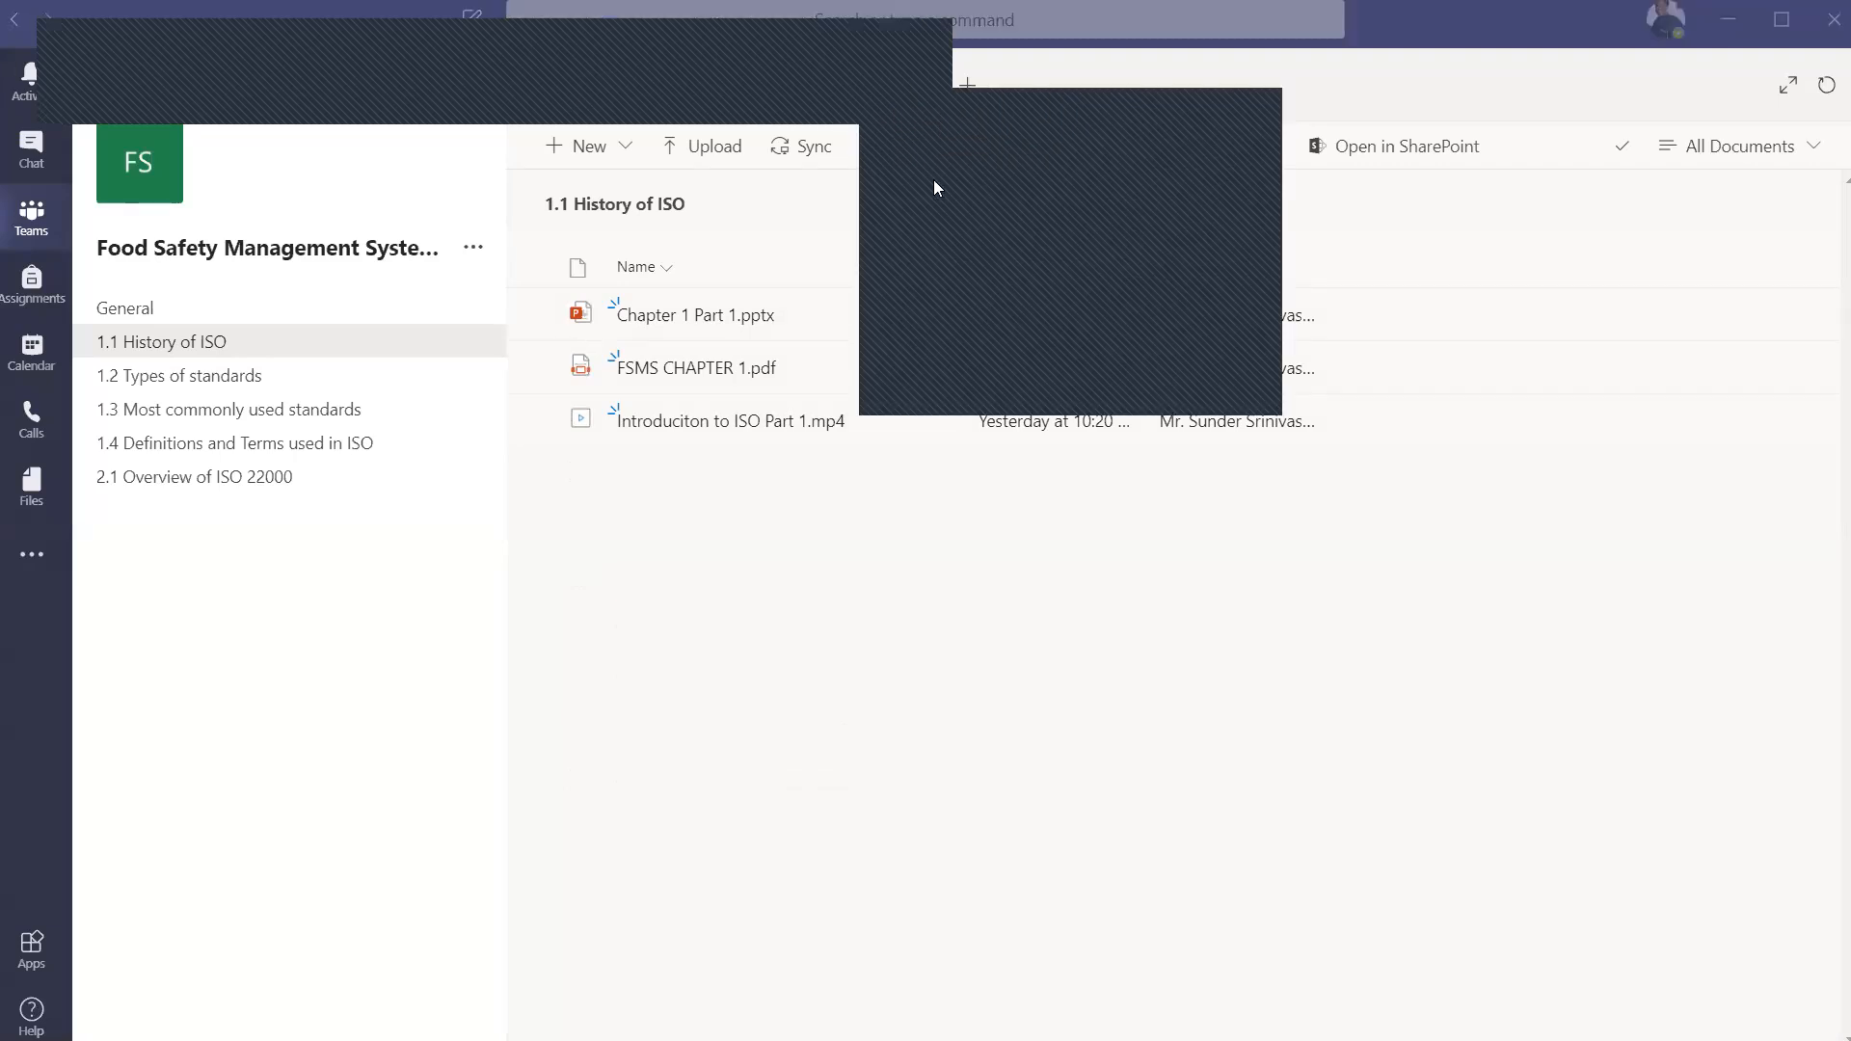